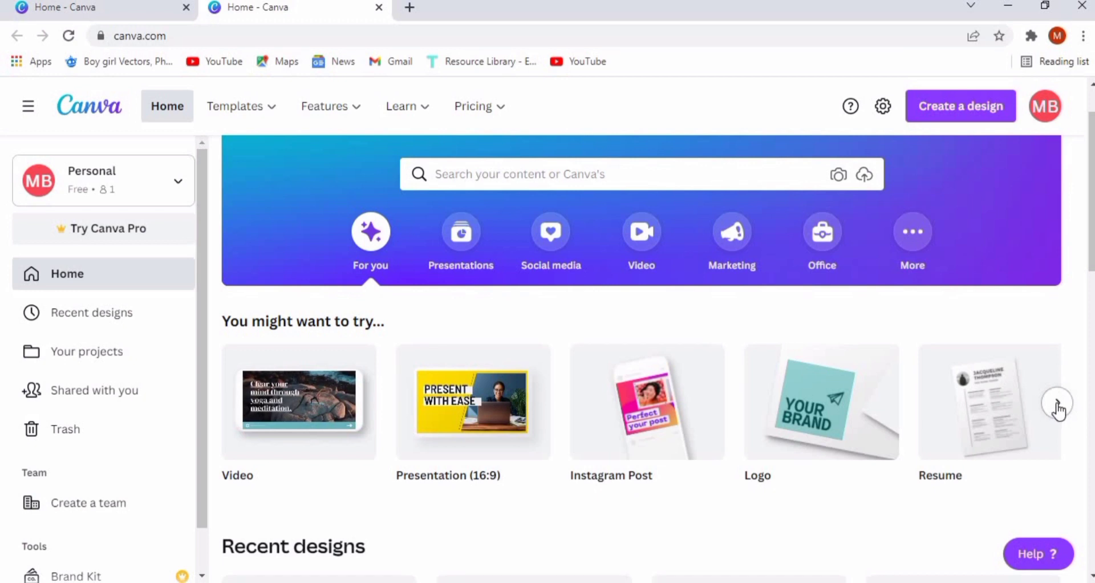
- Browse more of the suggested design types on the Canva home page
{"action": "left_click", "coordinate": [1058, 405]}
{"action": "left_click", "coordinate": [1058, 405]}
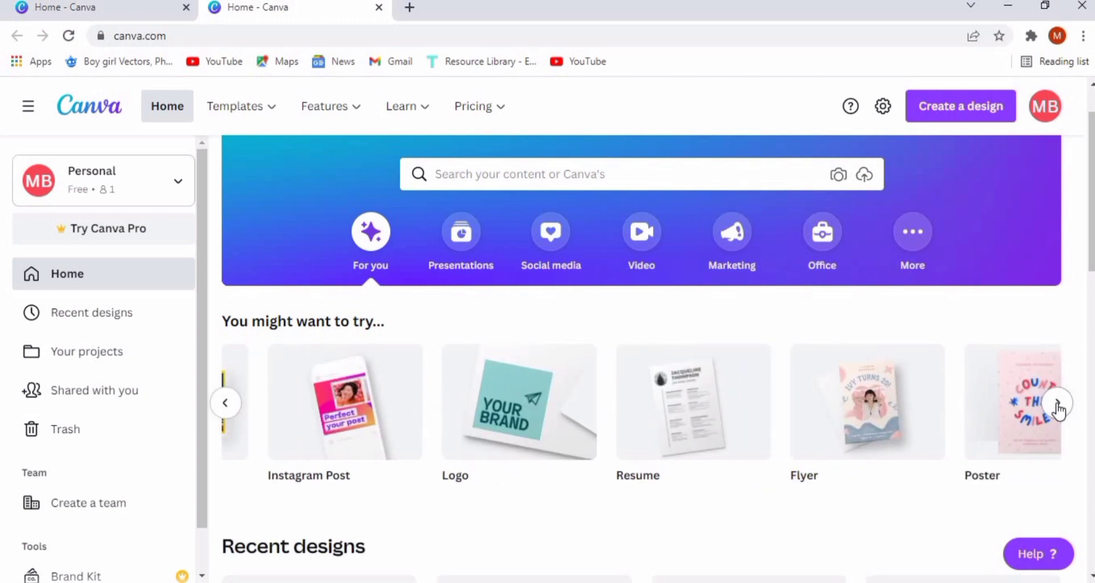
{"action": "left_click", "coordinate": [1057, 404]}
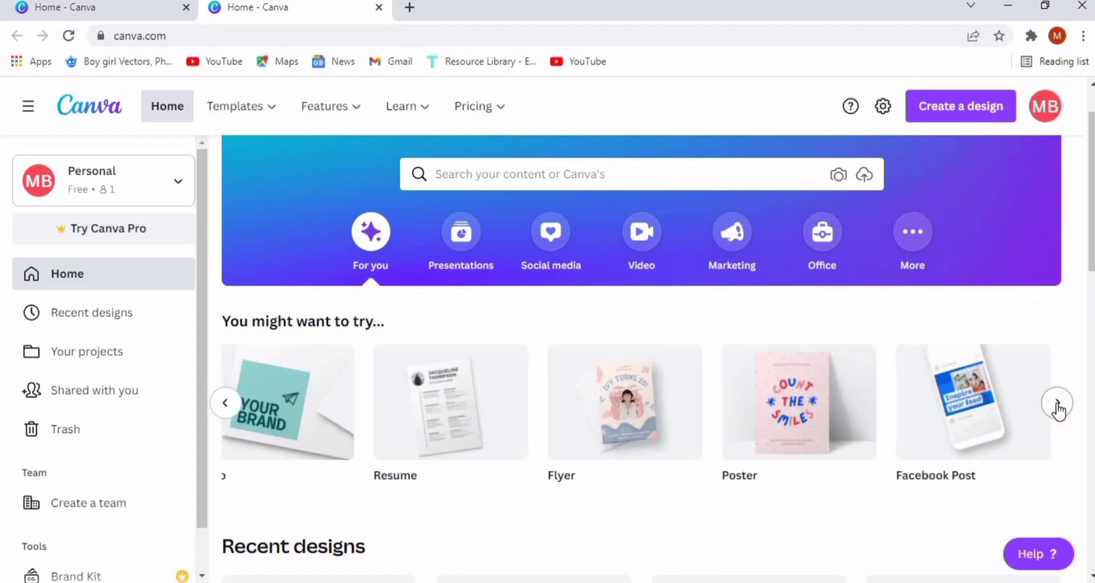
{"action": "left_click", "coordinate": [1058, 405]}
{"action": "left_click", "coordinate": [1057, 404]}
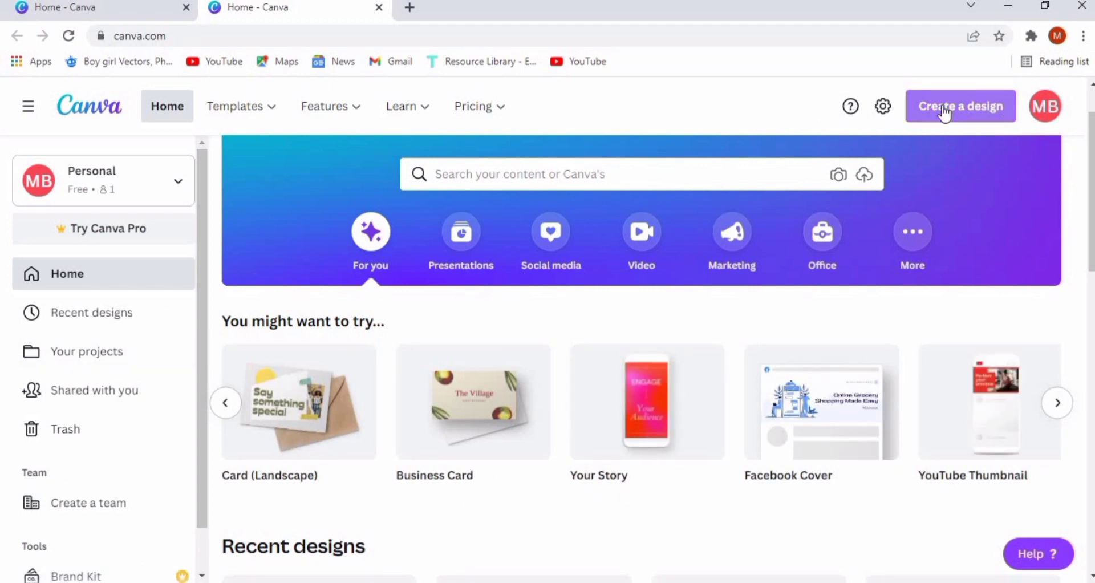
- Search for BOOKMARK and create a blank 2 × 6 in Bookmark design
{"action": "mouse_move", "coordinate": [278, 108]}
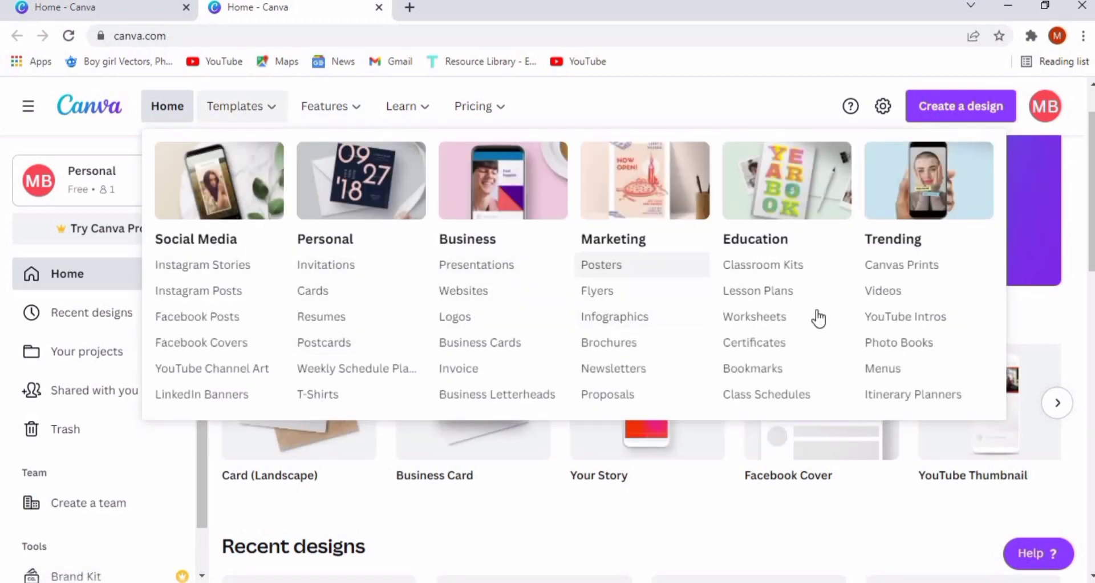
{"action": "mouse_move", "coordinate": [327, 116]}
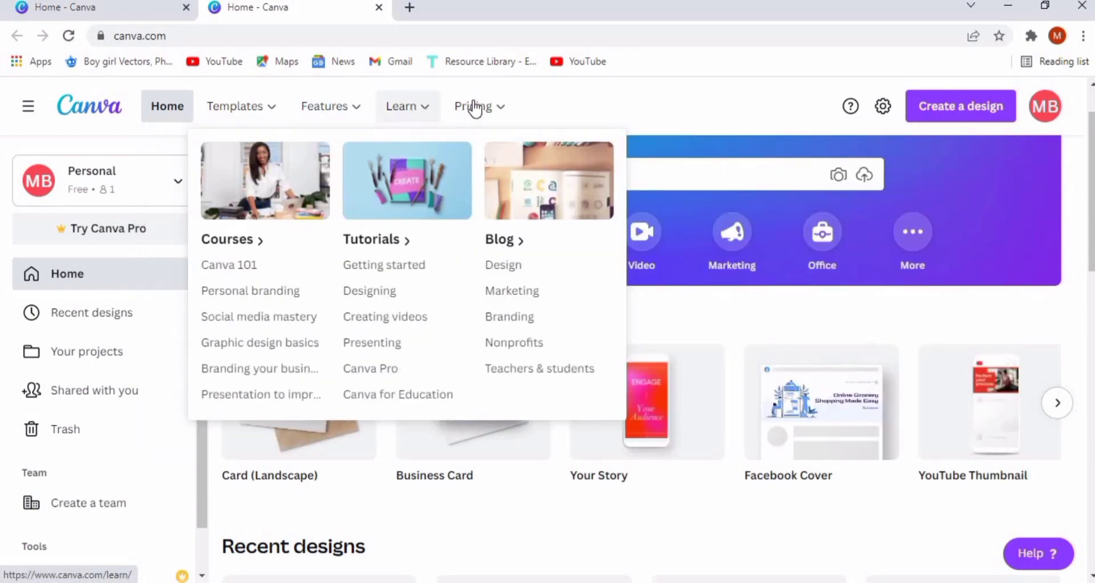
{"action": "mouse_move", "coordinate": [510, 116]}
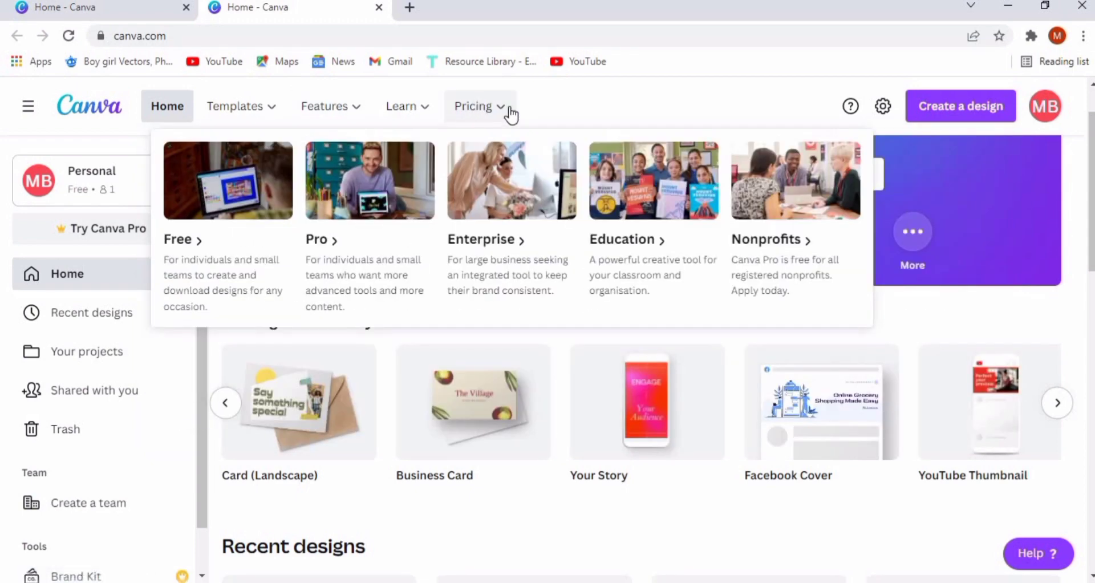
{"action": "left_click", "coordinate": [977, 106]}
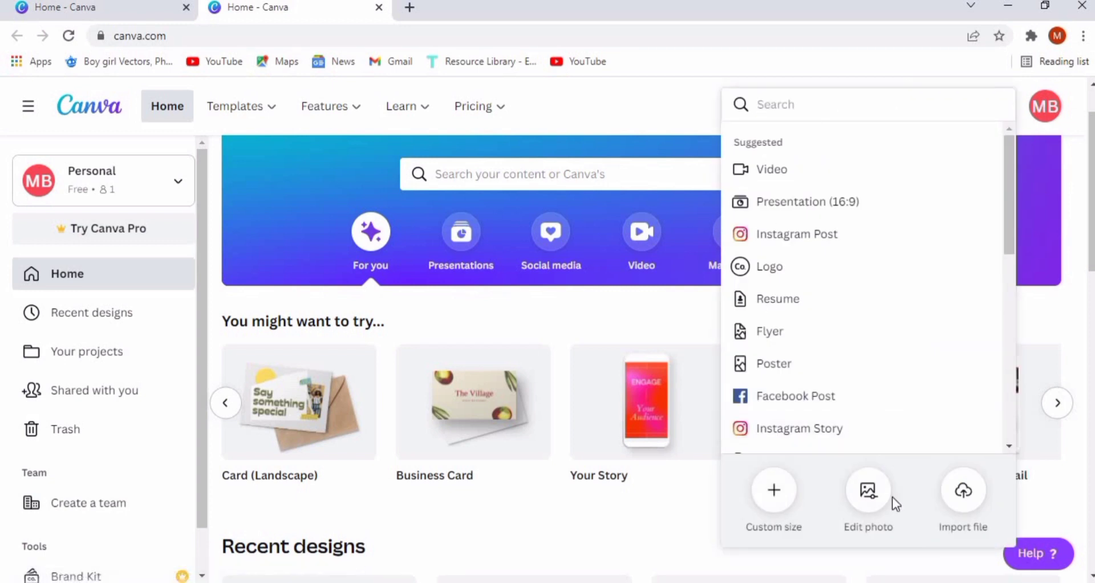
{"action": "type", "text": "B"}
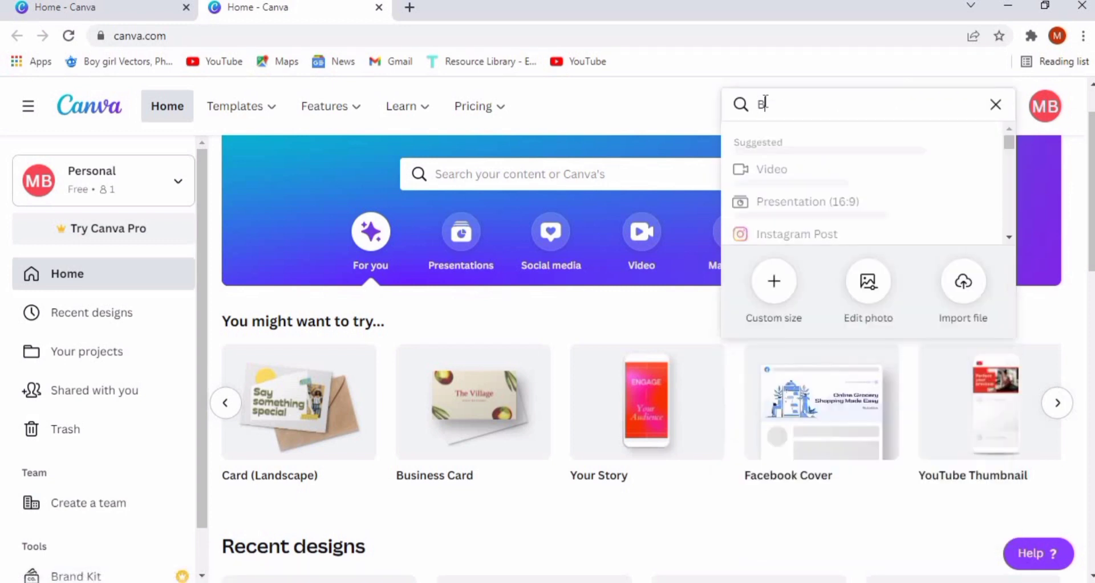
{"action": "type", "text": "oOKMARK"}
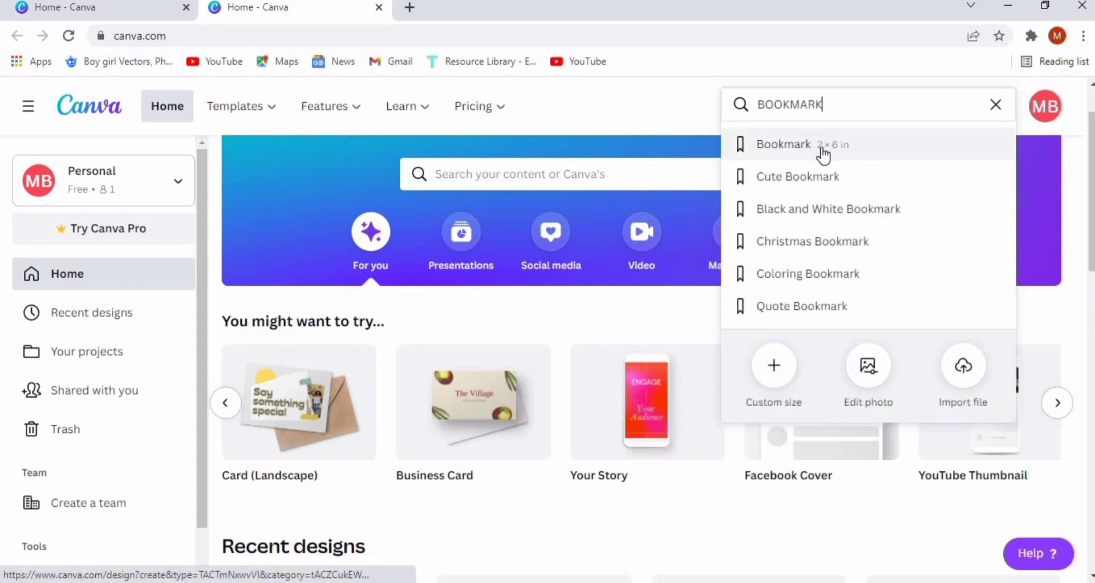
{"action": "left_click", "coordinate": [787, 149]}
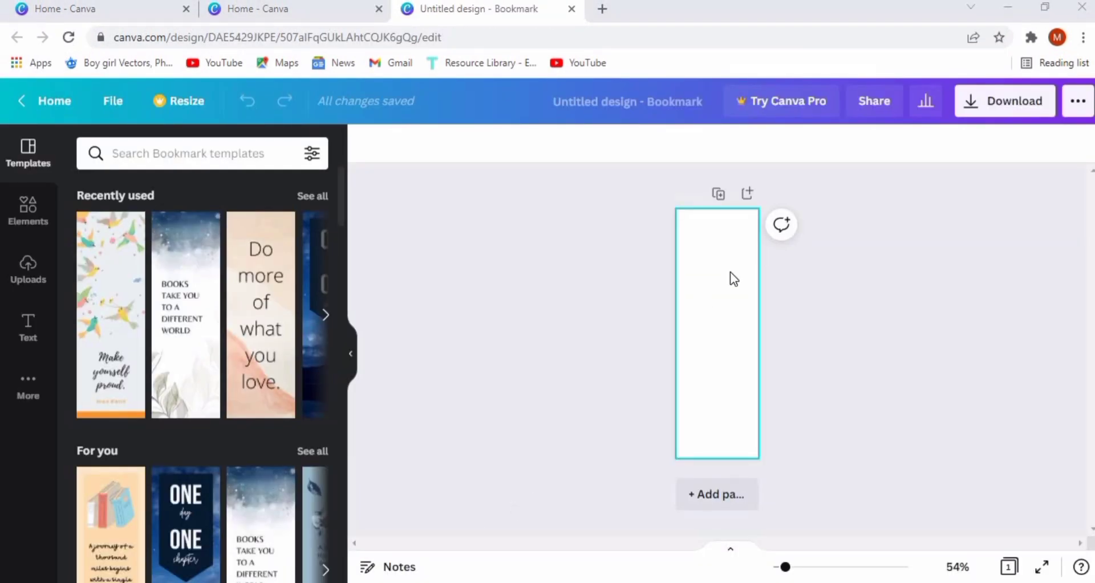
- Add a second page, remove the extra duplicated Page 3, and select Page 1
{"action": "left_click", "coordinate": [716, 495]}
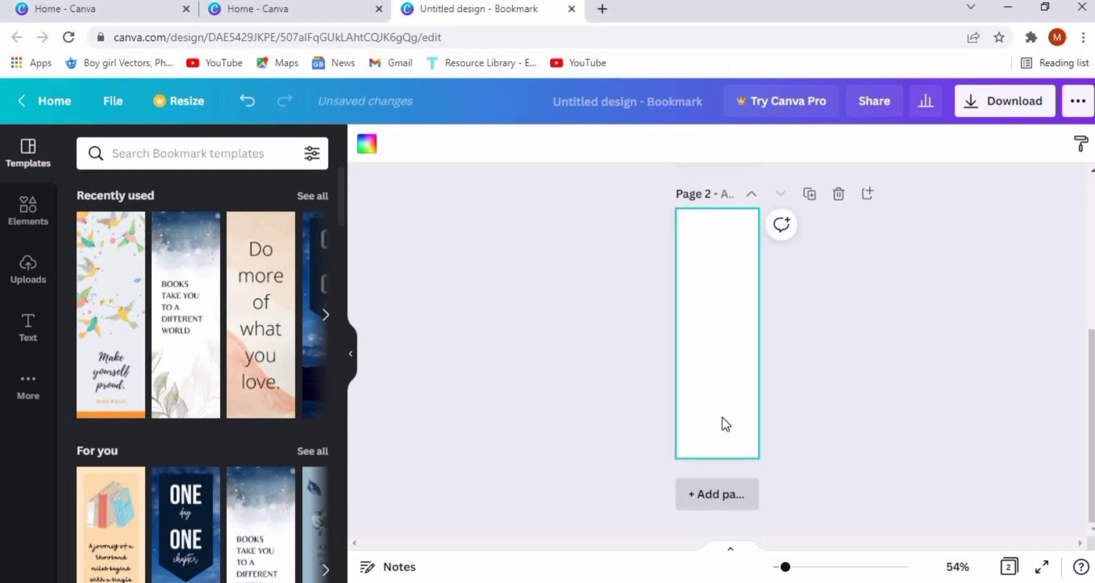
{"action": "left_click", "coordinate": [811, 197]}
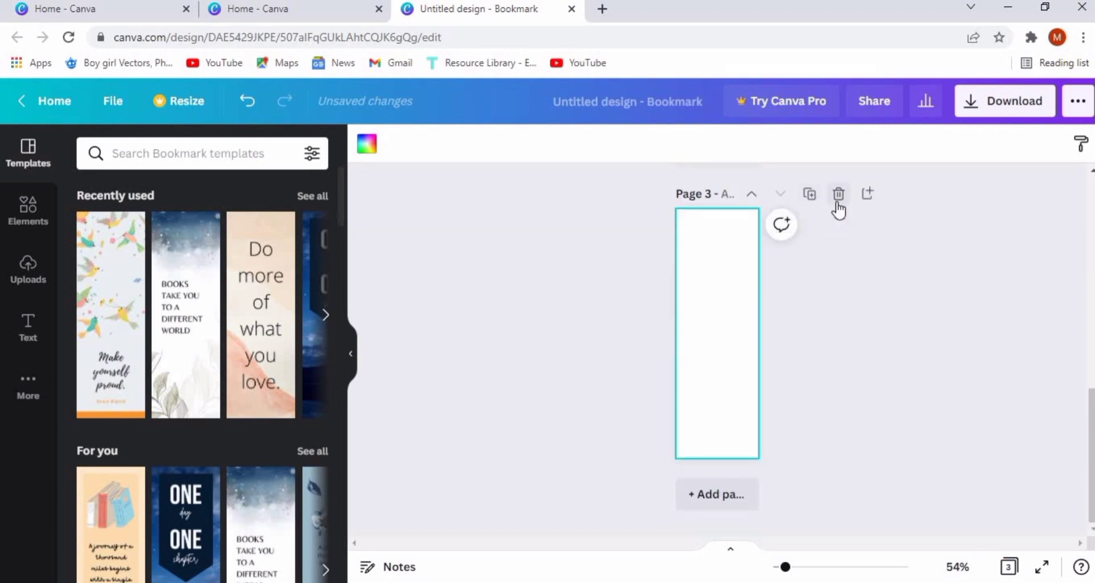
{"action": "left_click", "coordinate": [838, 205]}
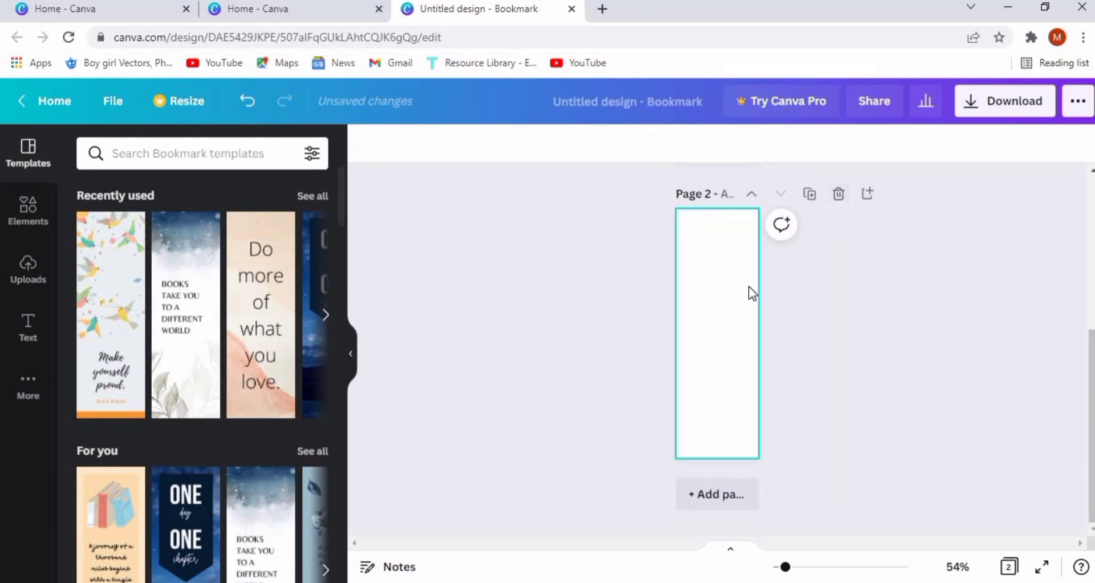
{"action": "left_click_drag", "start_coordinate": [1090, 391], "coordinate": [1078, 165]}
{"action": "left_click", "coordinate": [743, 309]}
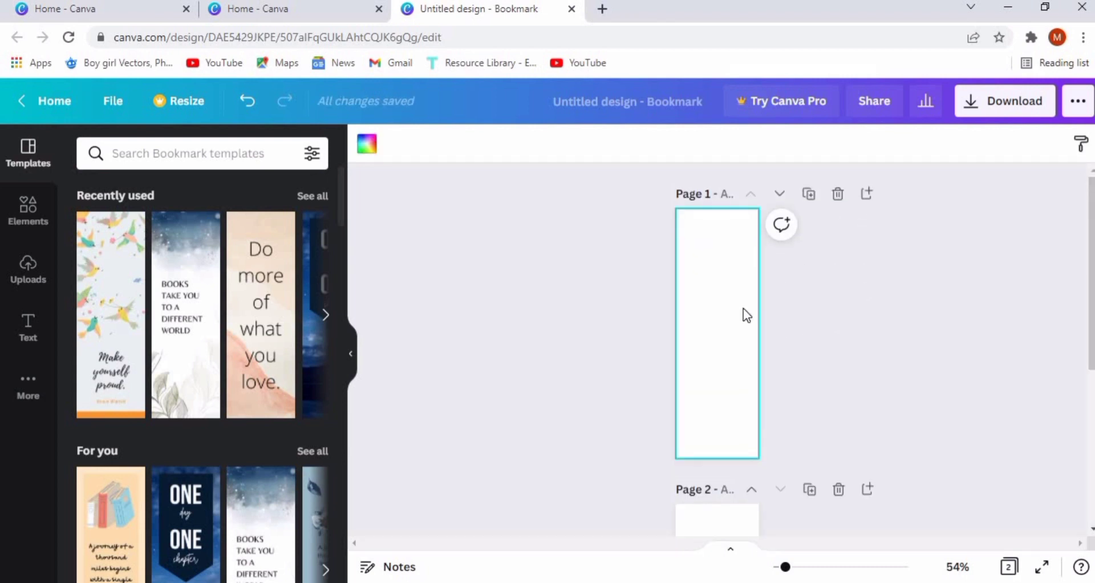
{"action": "left_click", "coordinate": [25, 207]}
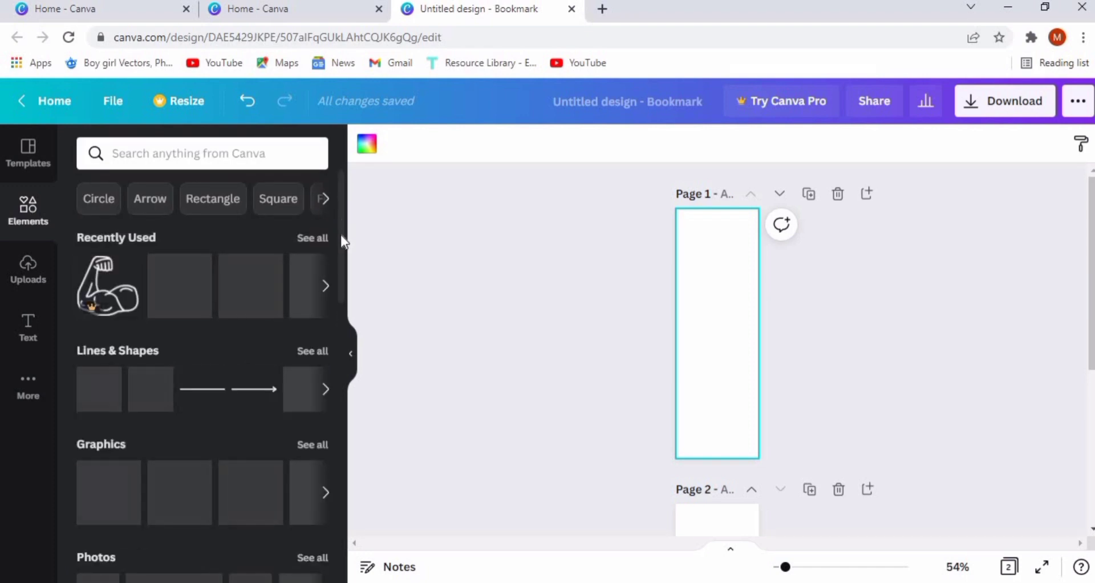
- Scroll the Elements library to Grids and add the two-column photo grid to Page 1
{"action": "scroll", "coordinate": [341, 249], "scroll_direction": "down", "scroll_amount": 7}
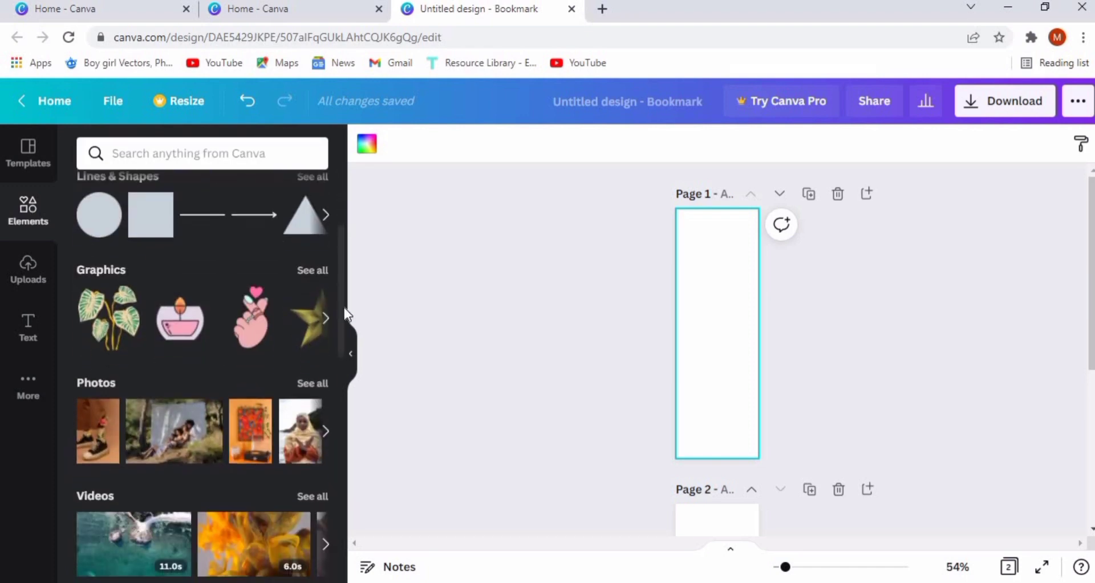
{"action": "scroll", "coordinate": [352, 388], "scroll_direction": "down", "scroll_amount": 5}
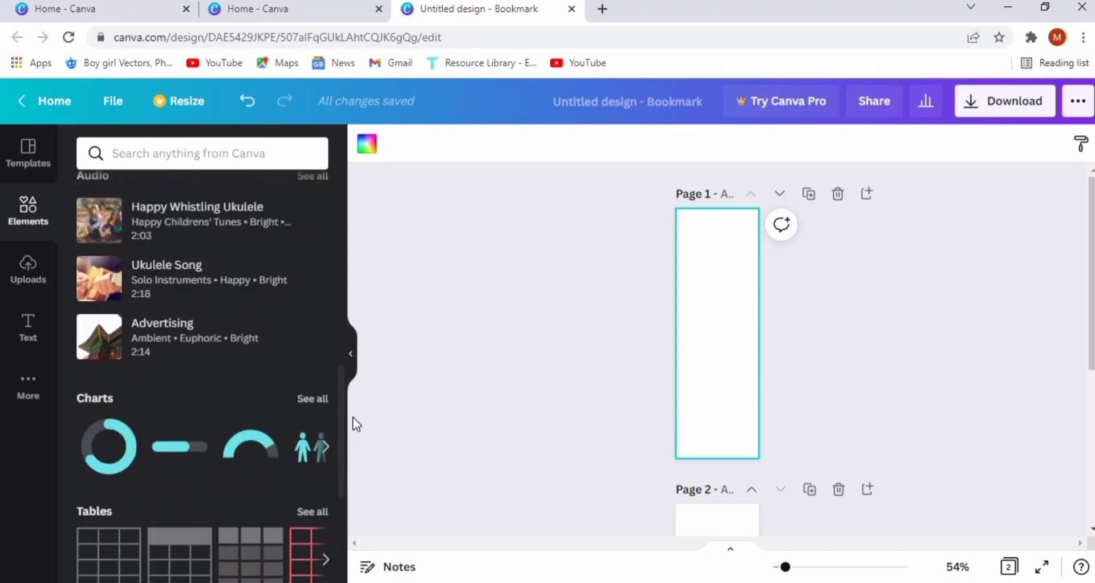
{"action": "left_click_drag", "start_coordinate": [355, 443], "coordinate": [368, 525]}
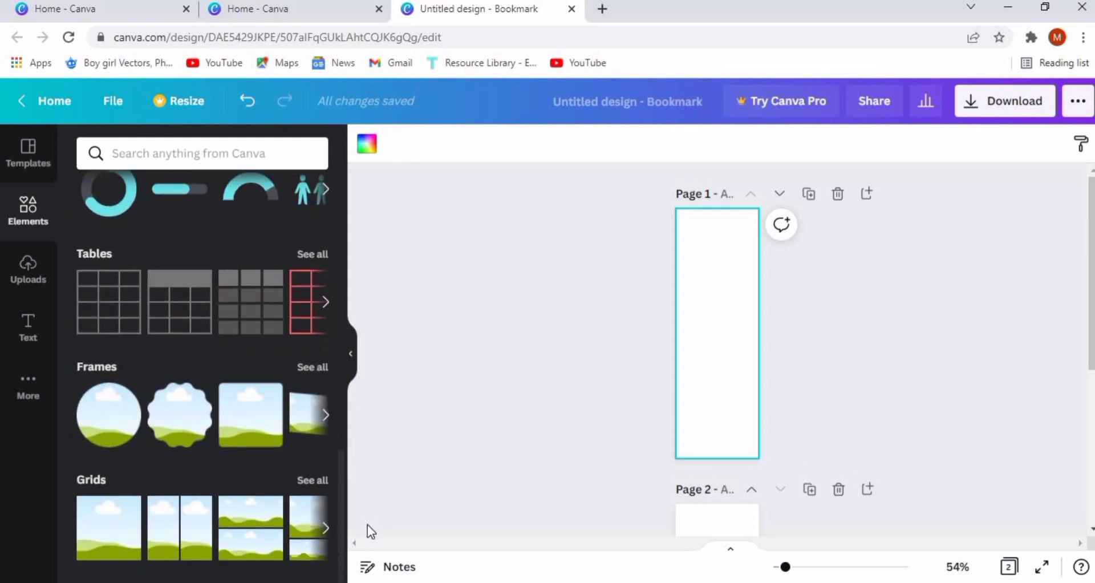
{"action": "left_click", "coordinate": [167, 548]}
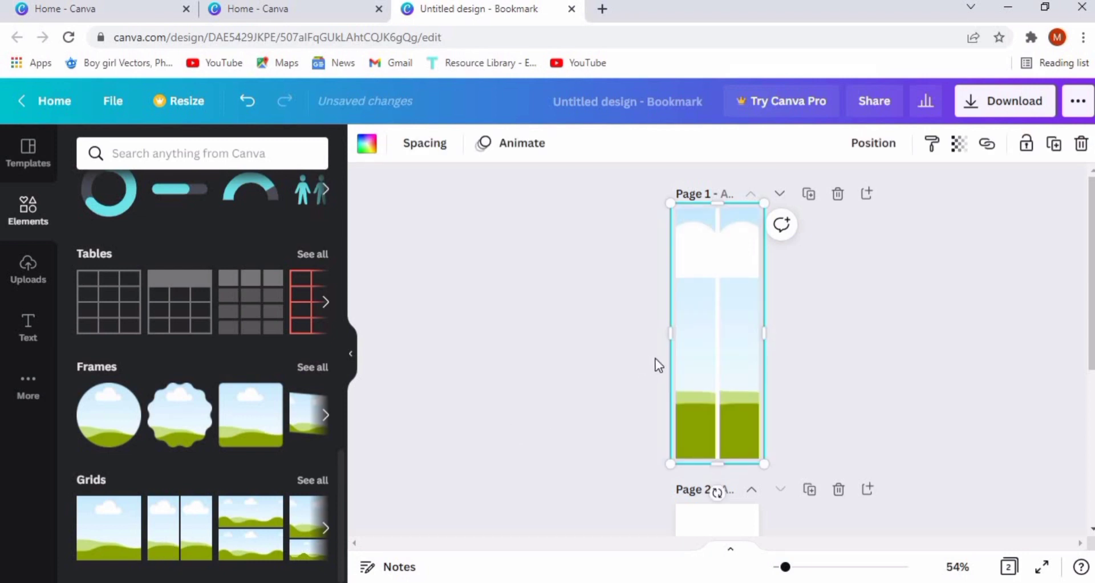
{"action": "left_click_drag", "start_coordinate": [342, 463], "coordinate": [337, 147]}
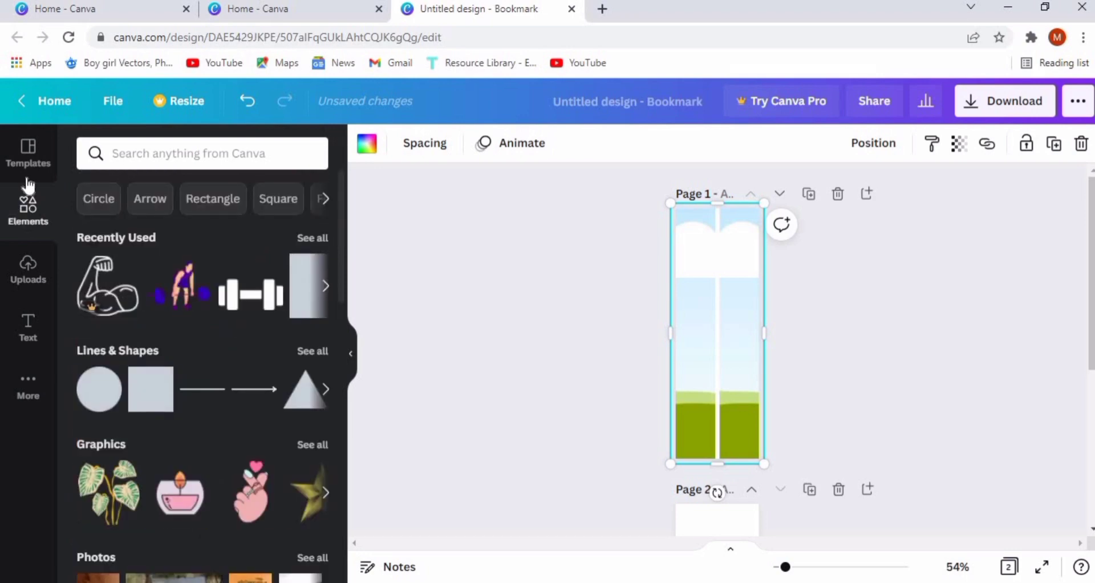
- Apply the first page of the recently used Colorful Floral Patterned Birds Quote Bookmark to Page 1
{"action": "left_click", "coordinate": [35, 149]}
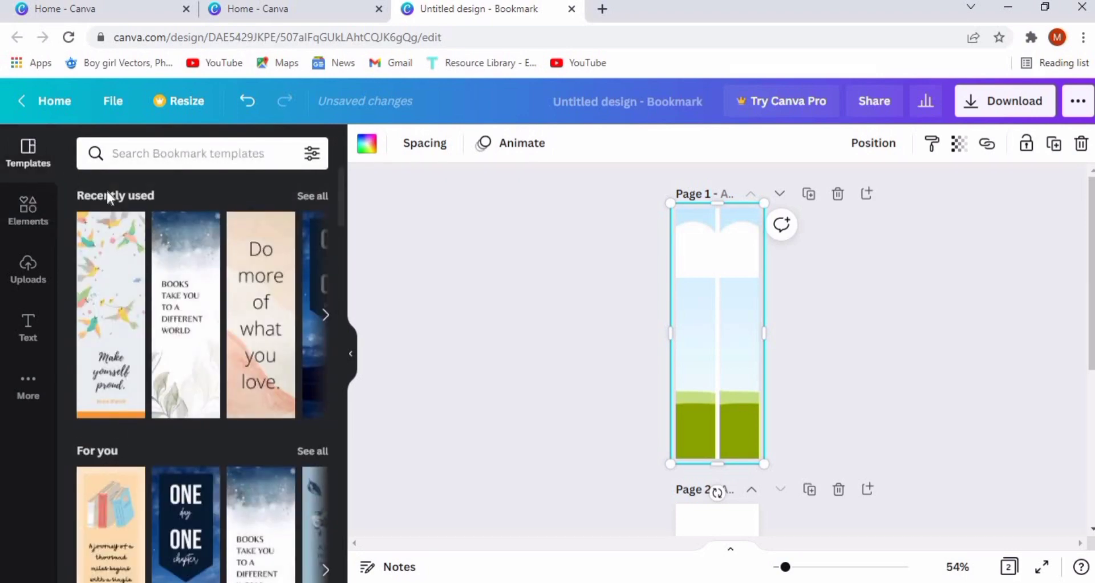
{"action": "mouse_move", "coordinate": [110, 382]}
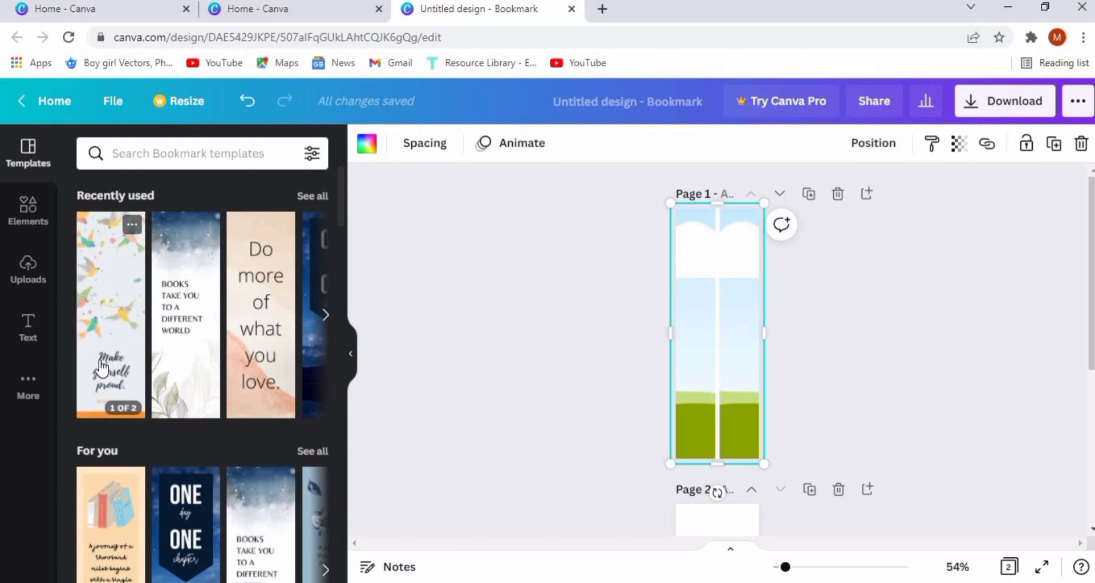
{"action": "left_click", "coordinate": [102, 370]}
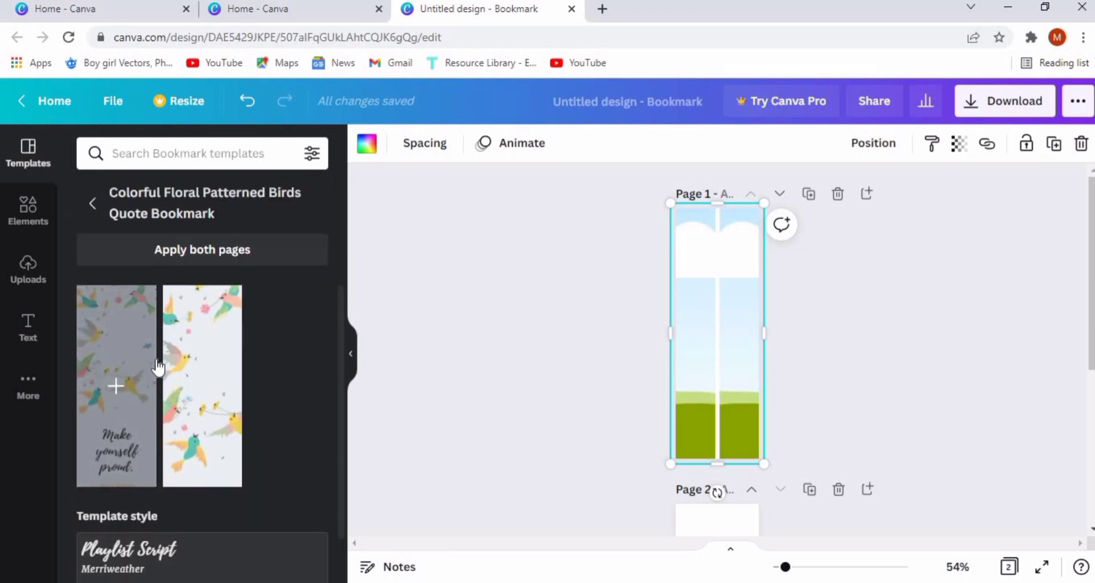
{"action": "left_click", "coordinate": [117, 387]}
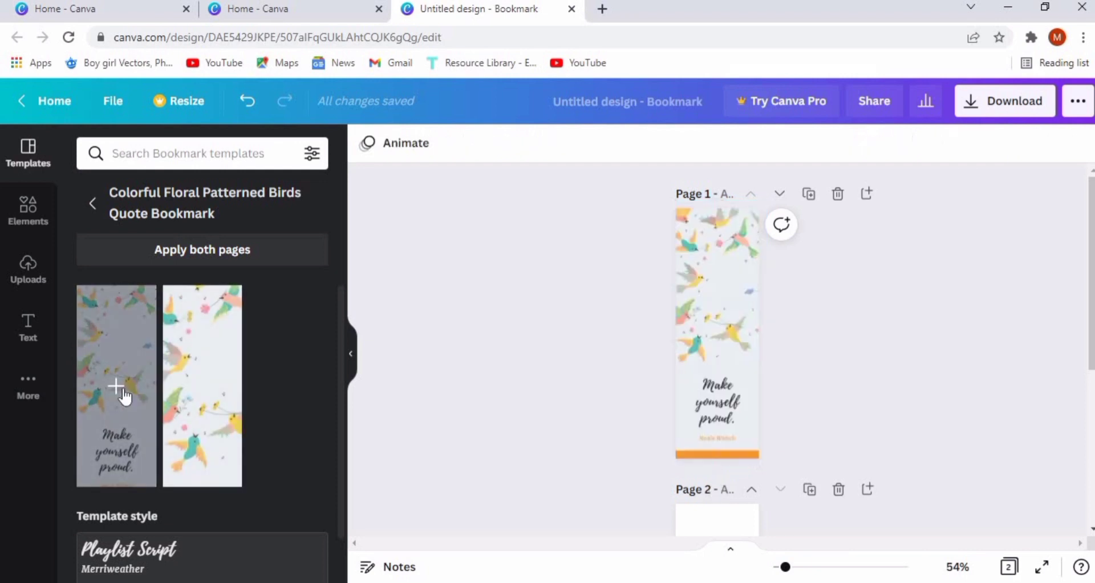
{"action": "left_click", "coordinate": [712, 395]}
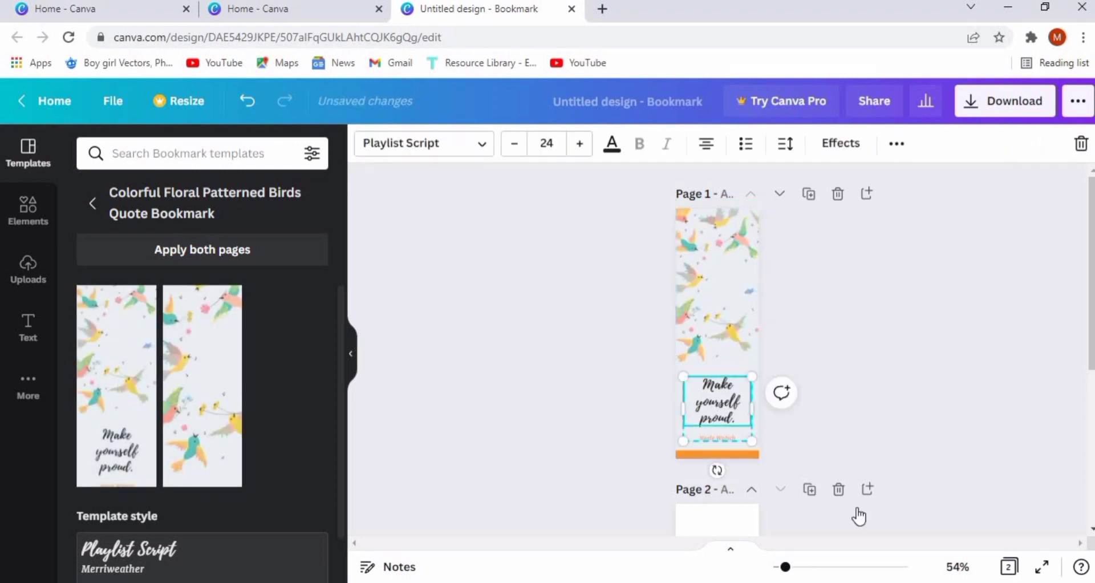
- Zoom in and replace the 'Make yourself proud.' quote with 'I Love Myself'
{"action": "left_click_drag", "start_coordinate": [785, 567], "coordinate": [800, 567]}
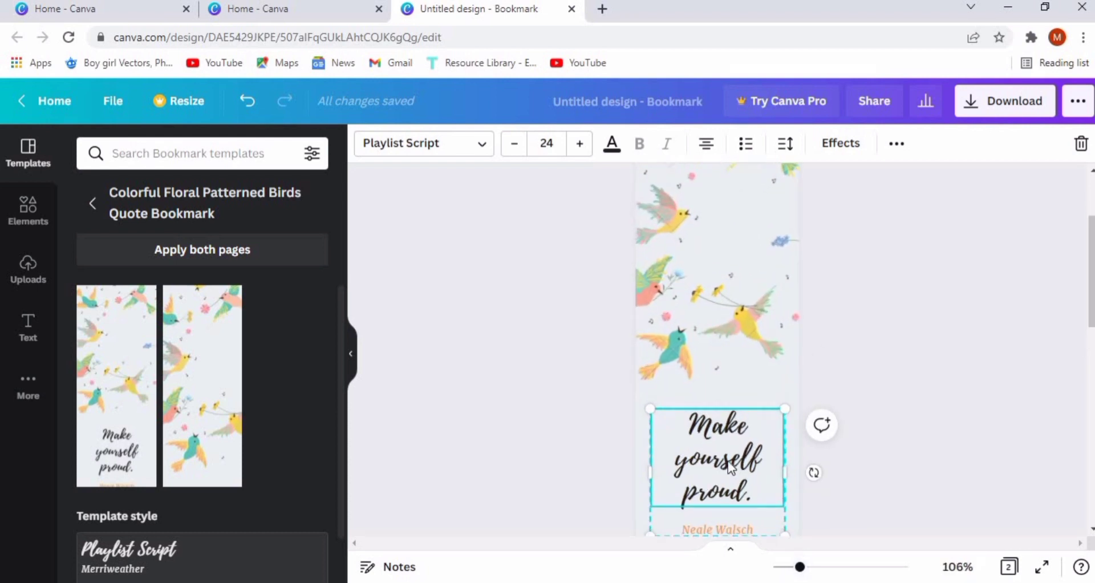
{"action": "double_click", "coordinate": [751, 494]}
{"action": "key", "text": "BackSpace"}
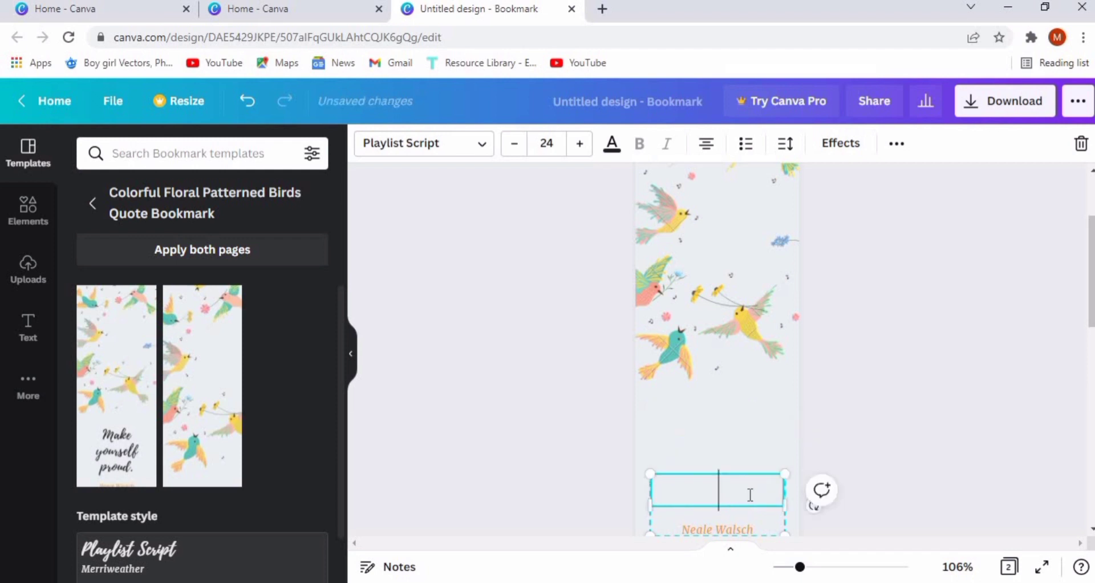
{"action": "type", "text": "i Lo"}
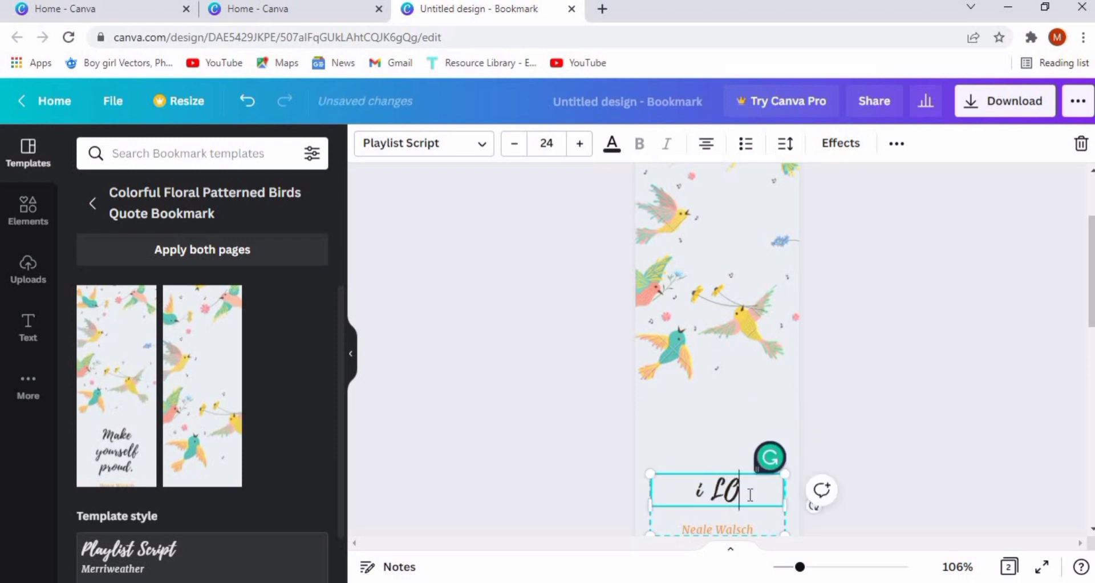
{"action": "key", "text": "BackSpace"}
{"action": "key", "text": "BackSpace"}
{"action": "key", "text": "BackSpace"}
{"action": "key", "text": "BackSpace"}
{"action": "type", "text": "I"}
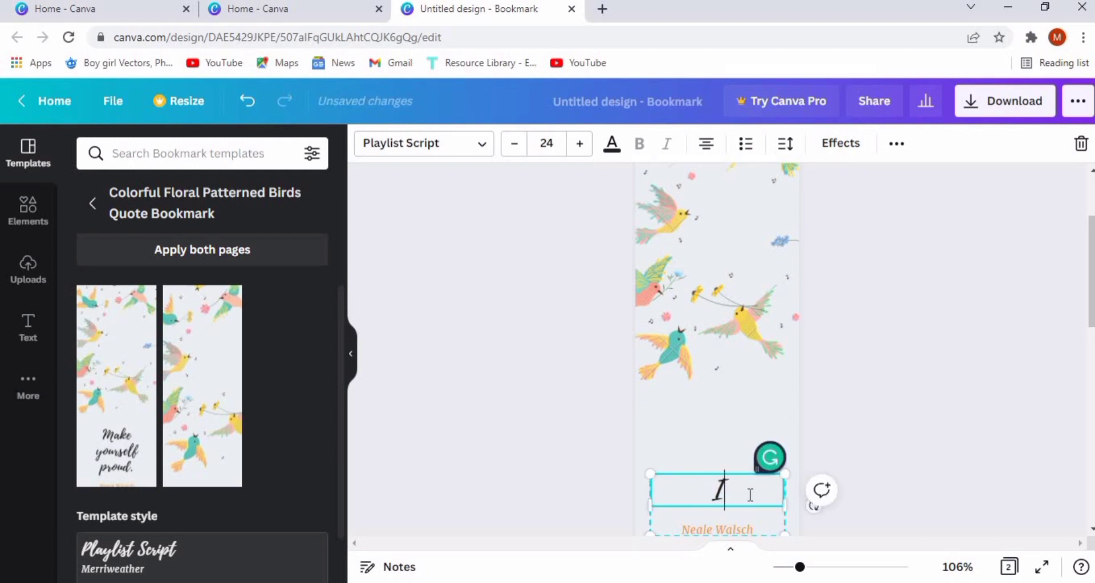
{"action": "type", "text": " Love"}
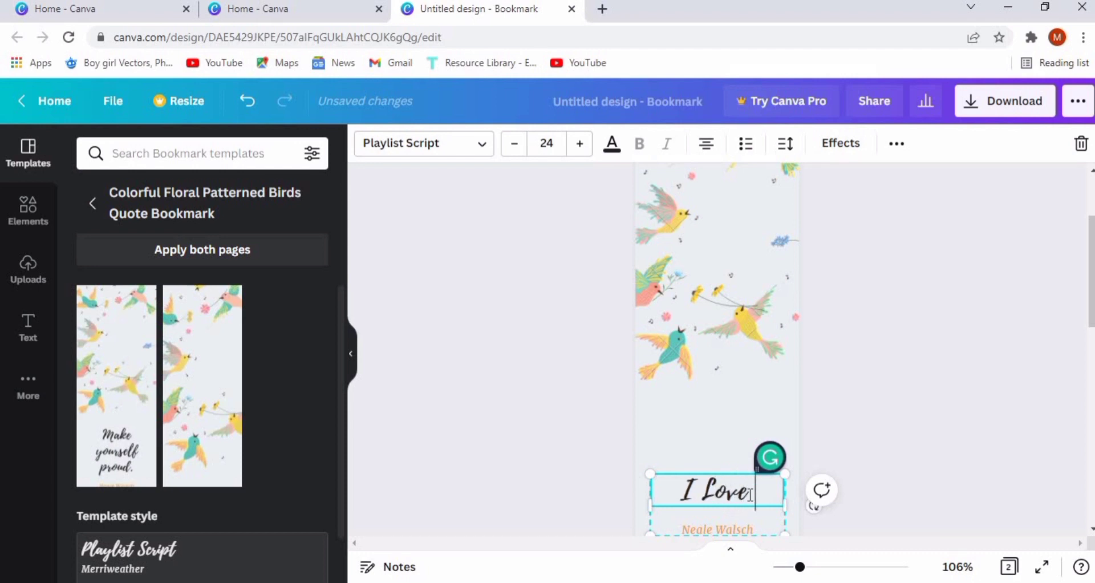
{"action": "type", "text": " Myself"}
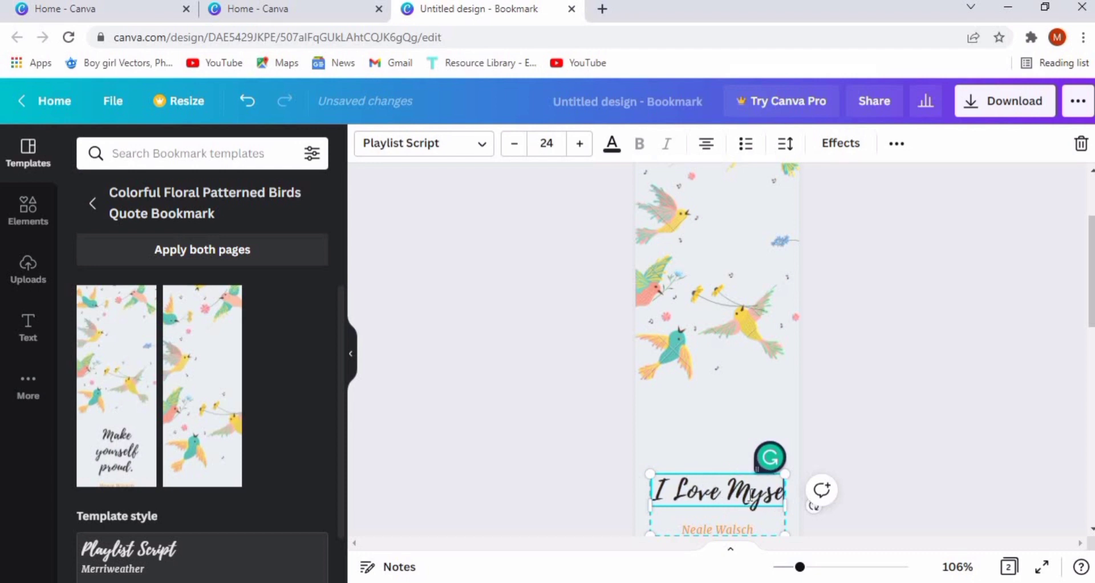
- Replace the Neale Walsch credit with the creator's full name, then zoom back out
{"action": "left_click", "coordinate": [709, 532]}
{"action": "left_click", "coordinate": [739, 530]}
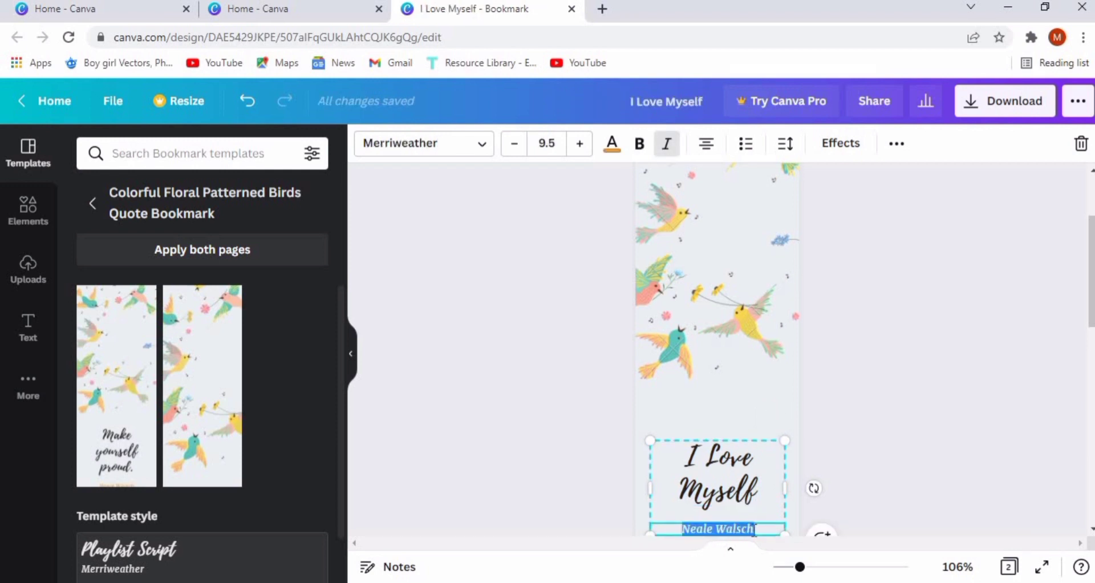
{"action": "key", "text": "BackSpace"}
{"action": "type", "text": "Mar"}
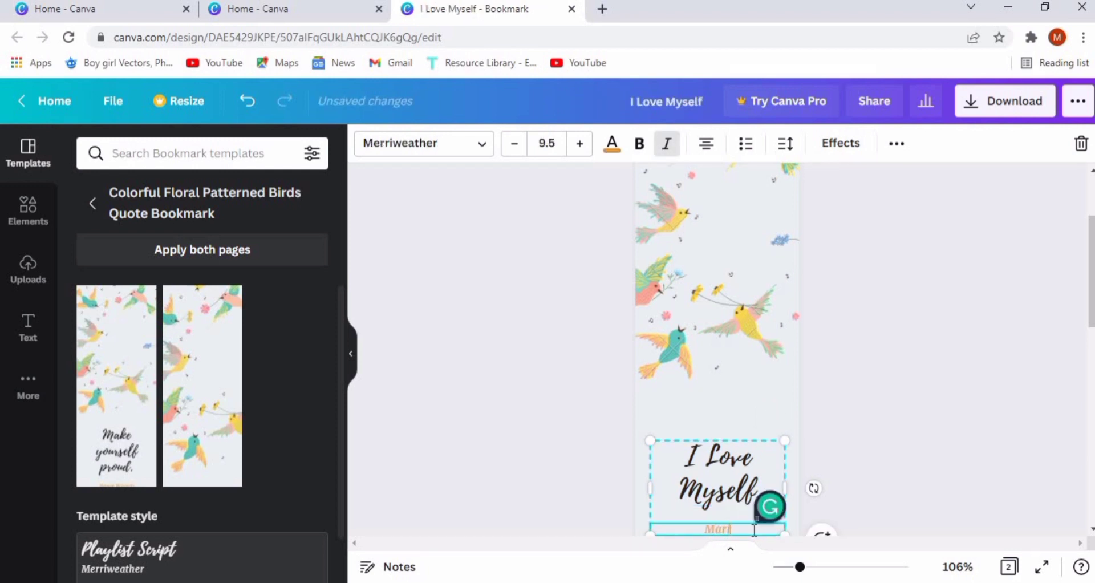
{"action": "type", "text": "ia Khsan"}
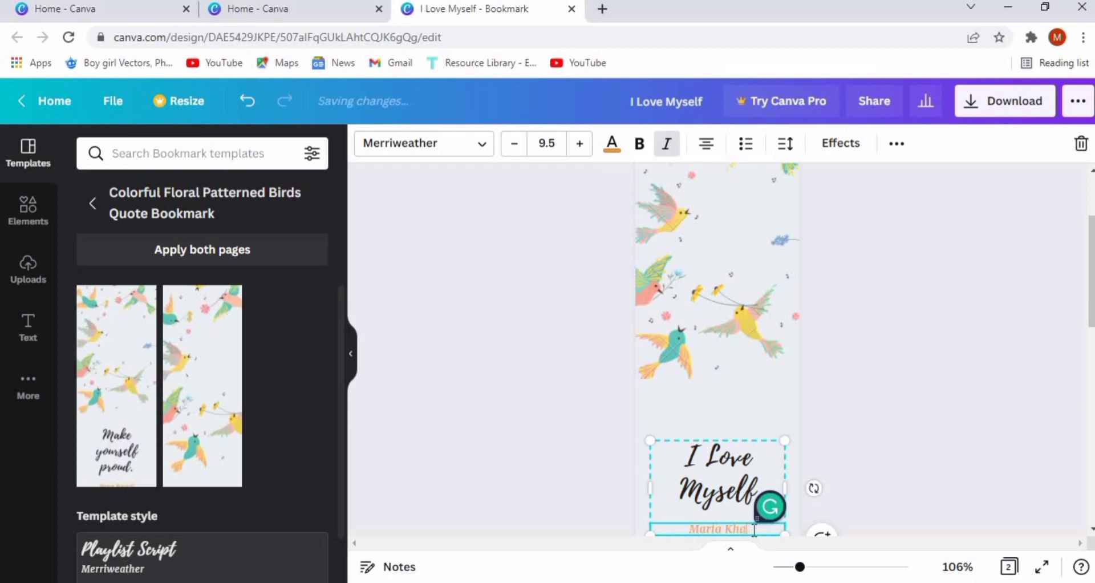
{"action": "left_click", "coordinate": [891, 480]}
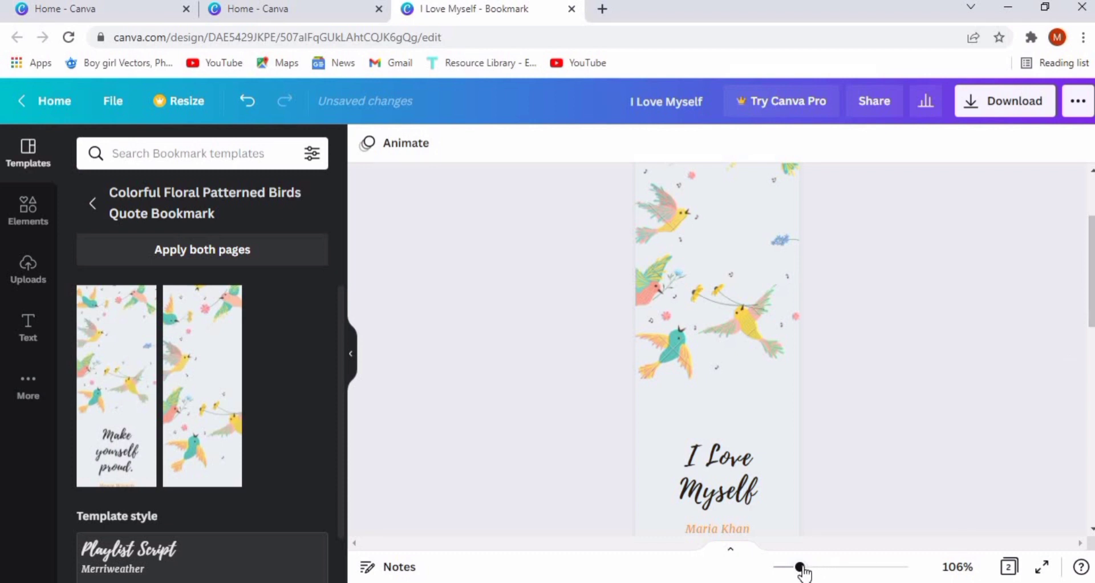
{"action": "left_click_drag", "start_coordinate": [800, 568], "coordinate": [785, 567]}
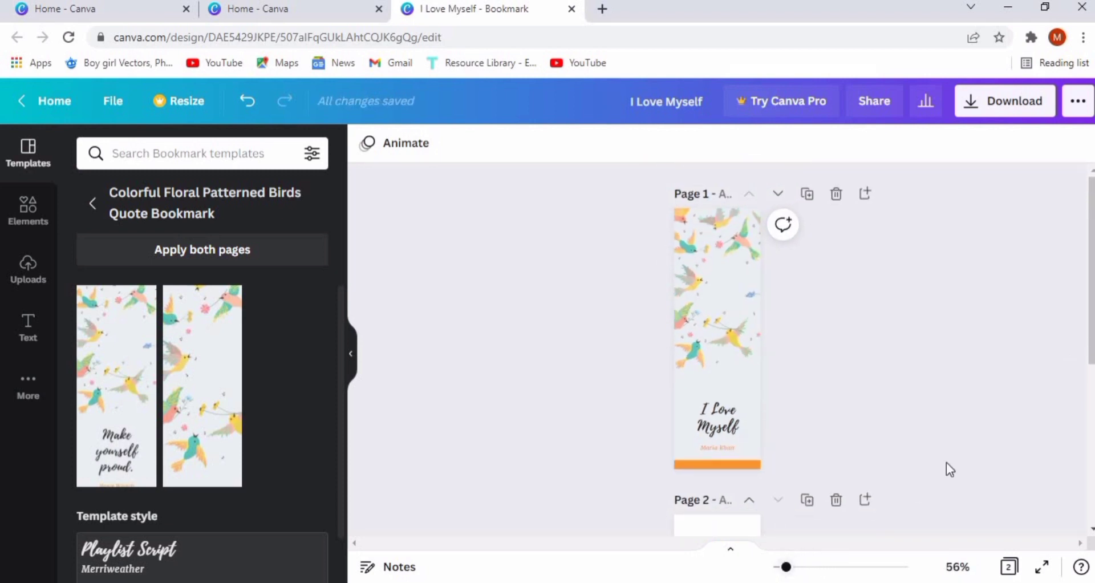
- Select blank Page 2, search templates for 'you can do it', and apply the Trust yourself design
{"action": "scroll", "coordinate": [777, 405], "scroll_direction": "down", "scroll_amount": 3}
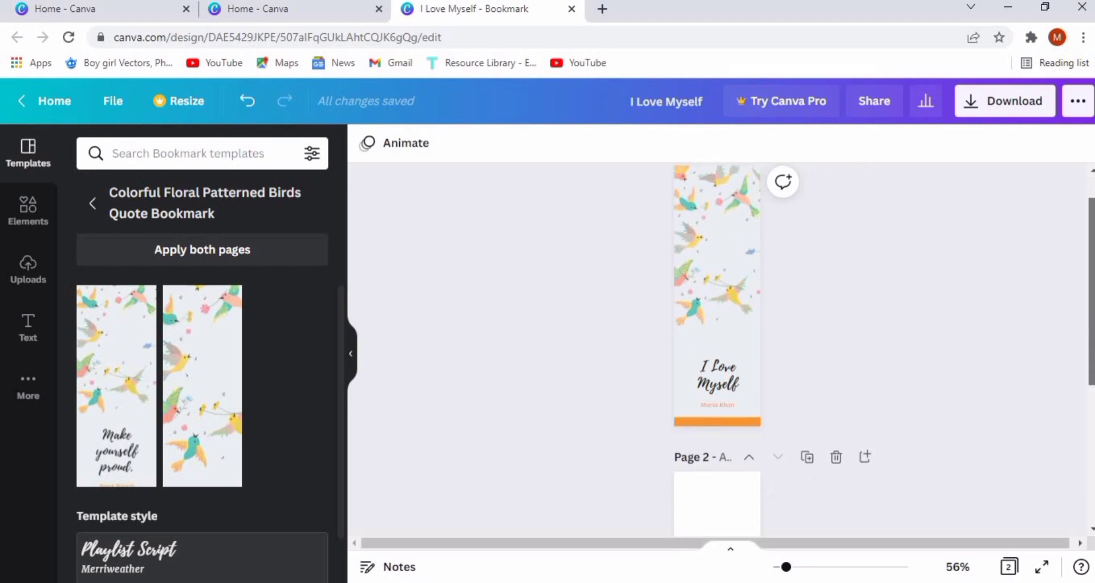
{"action": "left_click", "coordinate": [732, 406]}
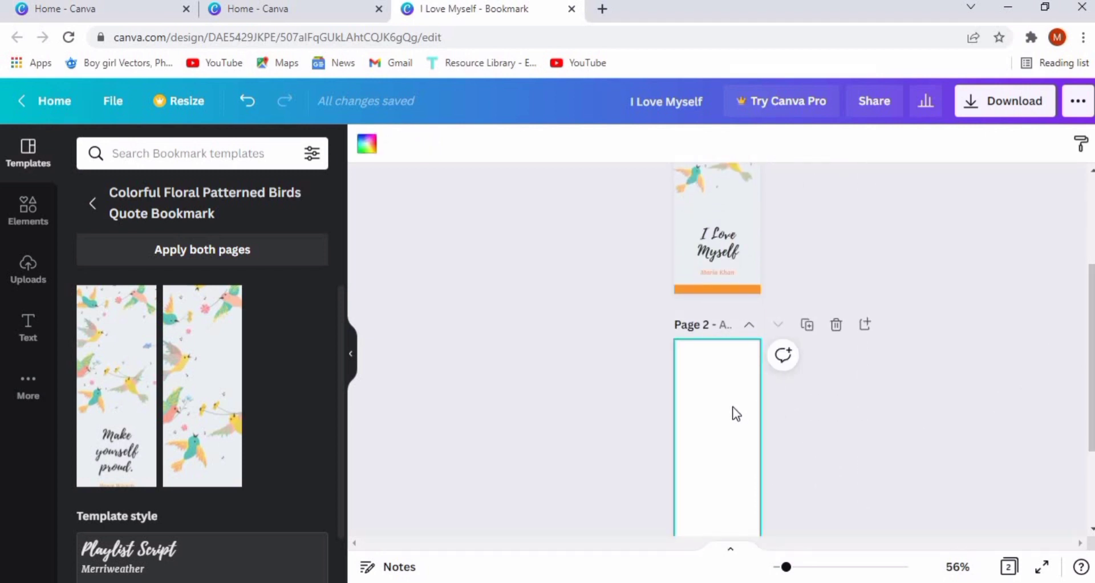
{"action": "left_click", "coordinate": [164, 155]}
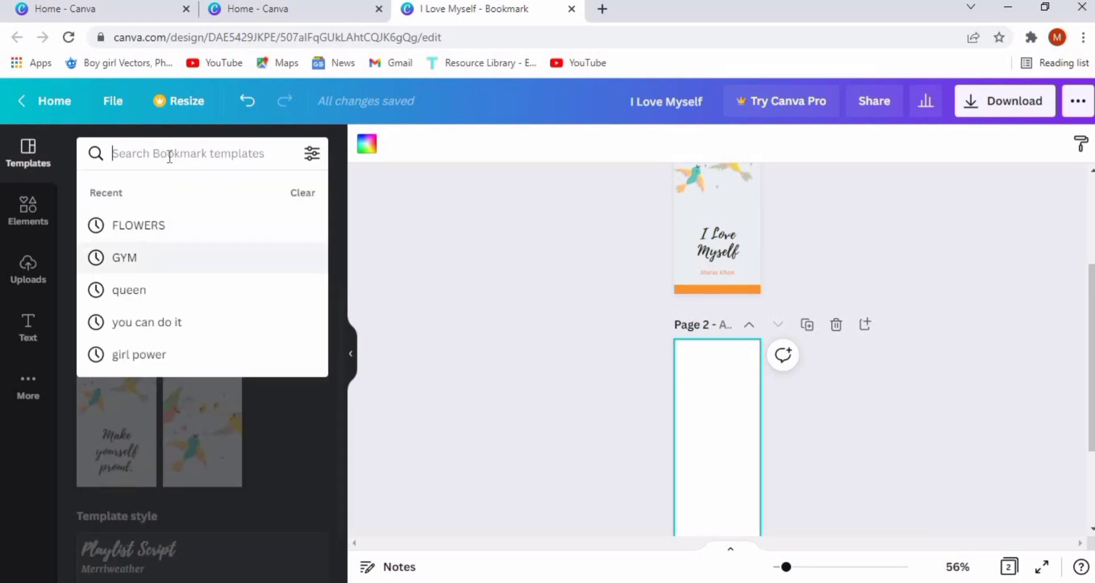
{"action": "left_click", "coordinate": [134, 327]}
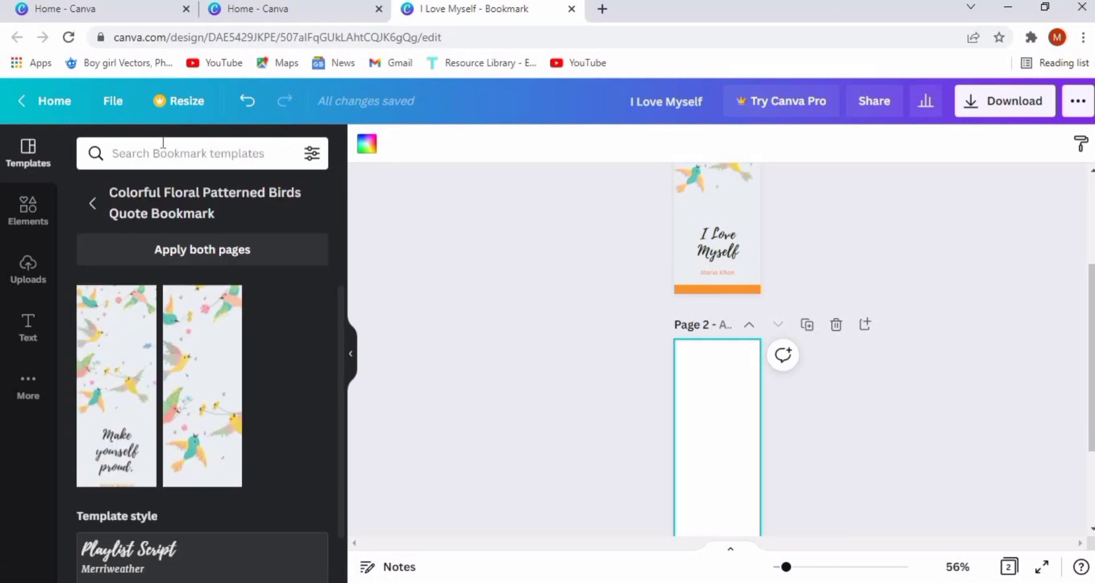
{"action": "left_click", "coordinate": [163, 155]}
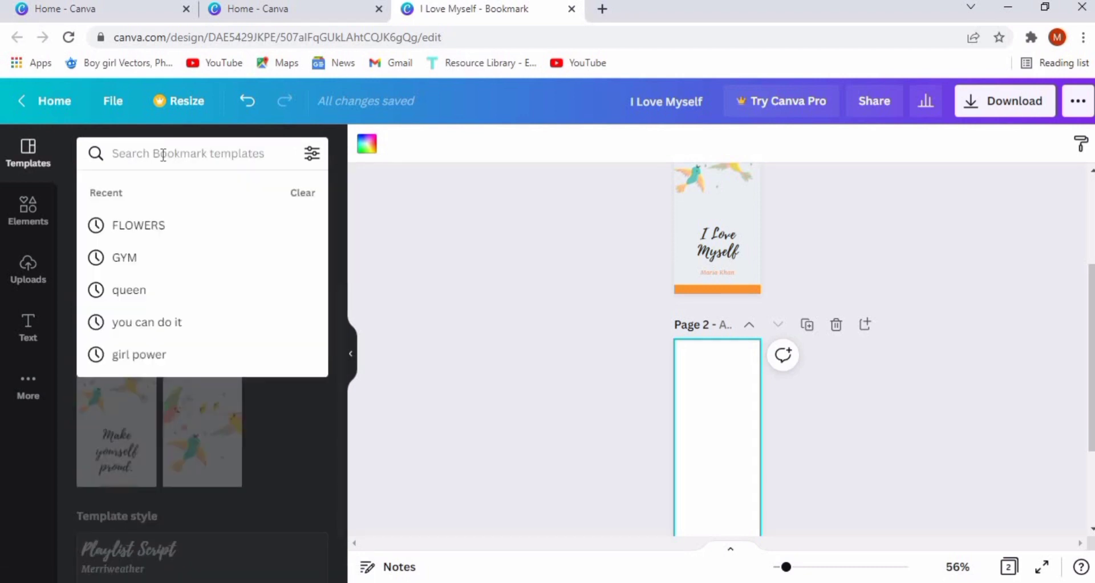
{"action": "left_click", "coordinate": [135, 328]}
{"action": "left_click_drag", "start_coordinate": [341, 227], "coordinate": [362, 582]}
{"action": "left_click_drag", "start_coordinate": [342, 437], "coordinate": [342, 226]}
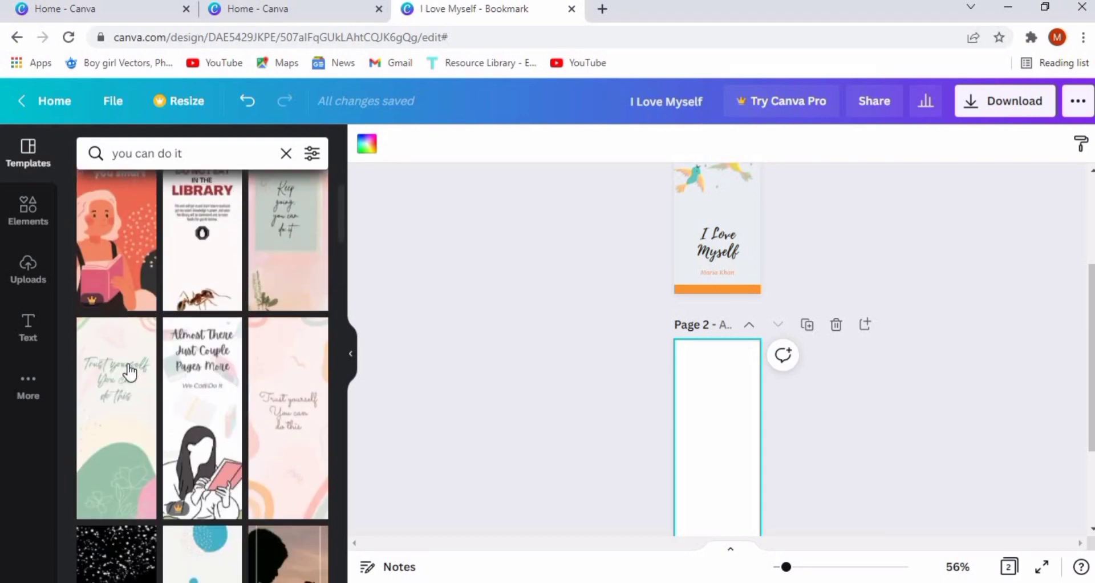
{"action": "left_click", "coordinate": [102, 424]}
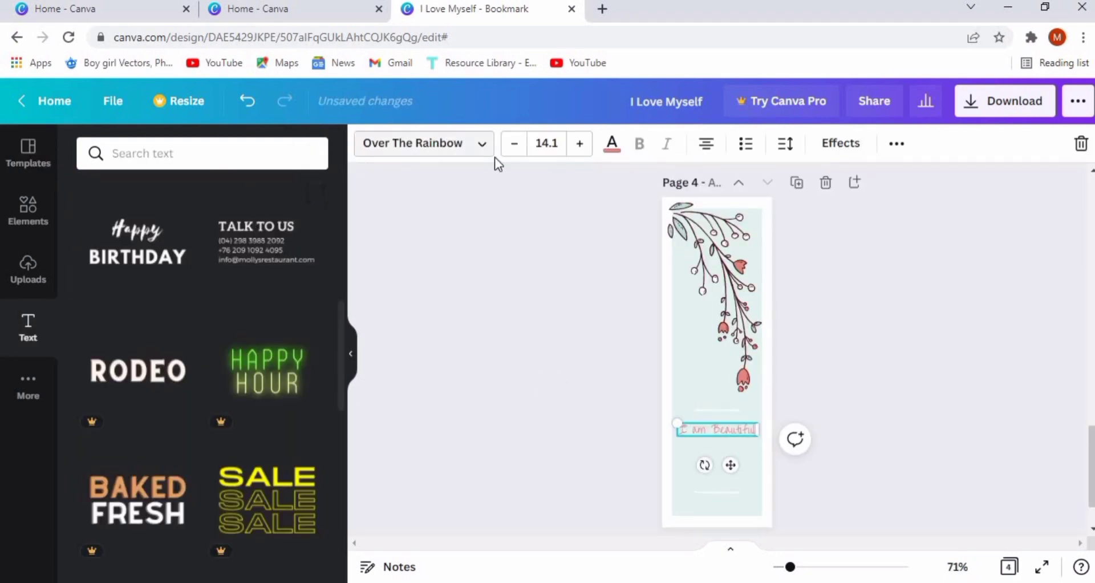
- Recolor the I am Beautiful text dark and delete the thin decorative line above it
{"action": "left_click", "coordinate": [612, 145]}
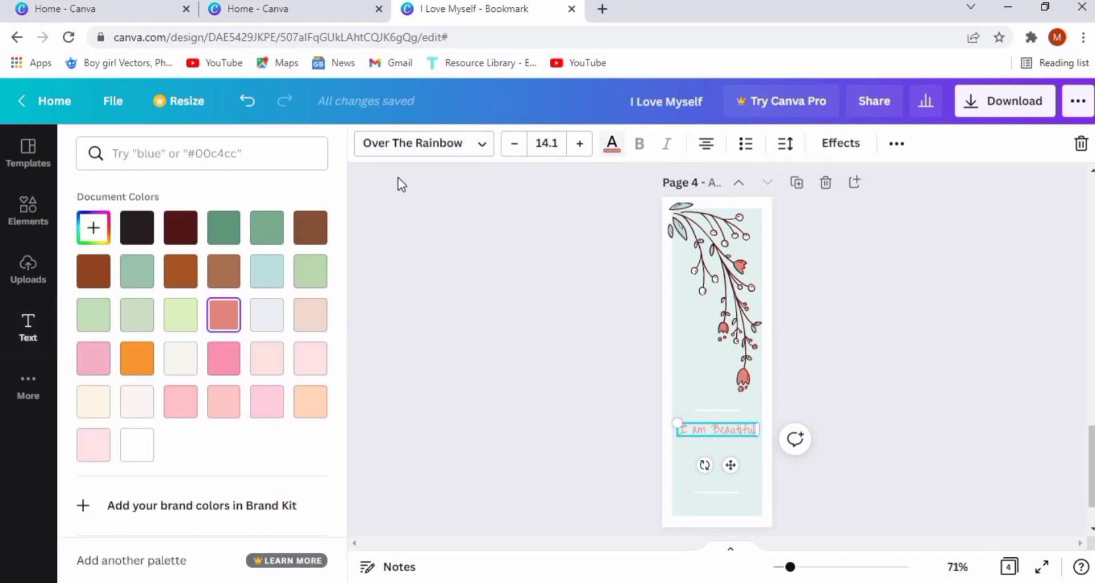
{"action": "left_click", "coordinate": [138, 229]}
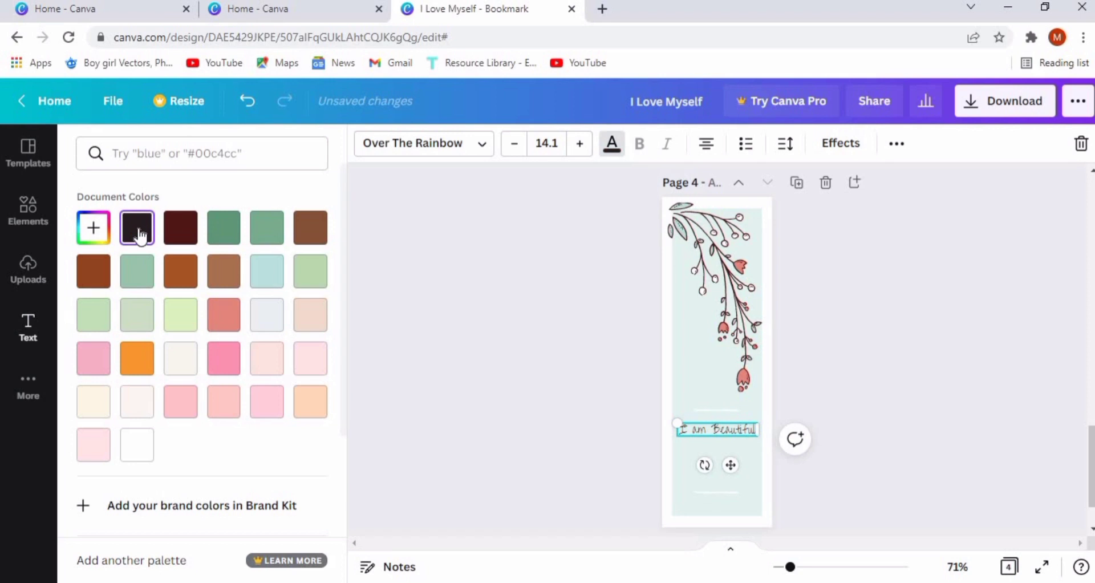
{"action": "left_click", "coordinate": [727, 406]}
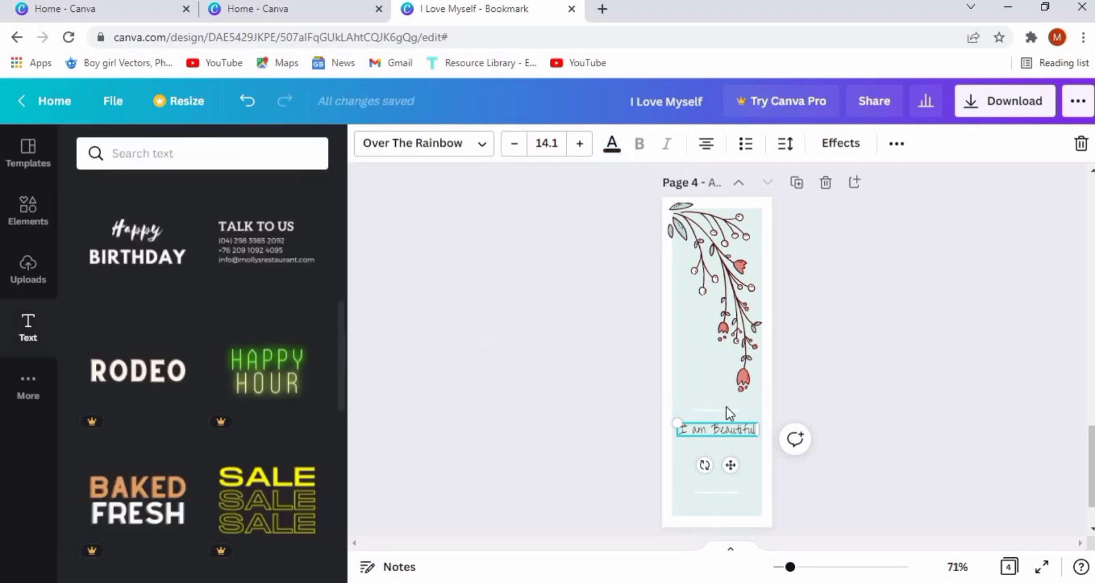
{"action": "left_click", "coordinate": [726, 412]}
{"action": "key", "text": "Delete"}
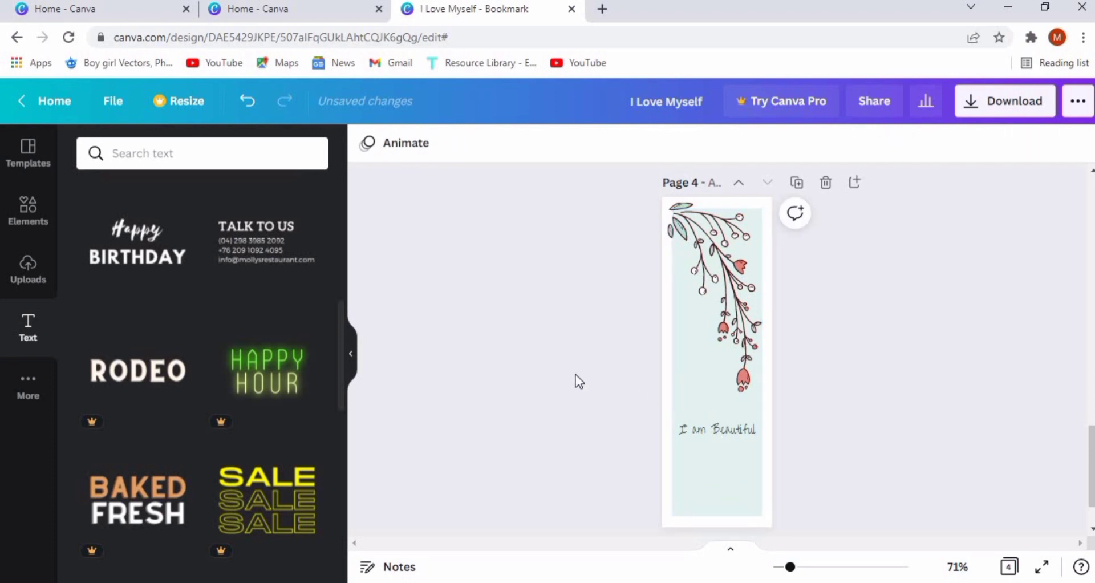
- Add a blank fifth page after page 4, then browse the uploaded images, dismissing the Background Remover card
{"action": "scroll", "coordinate": [1090, 468], "scroll_direction": "down", "scroll_amount": 2}
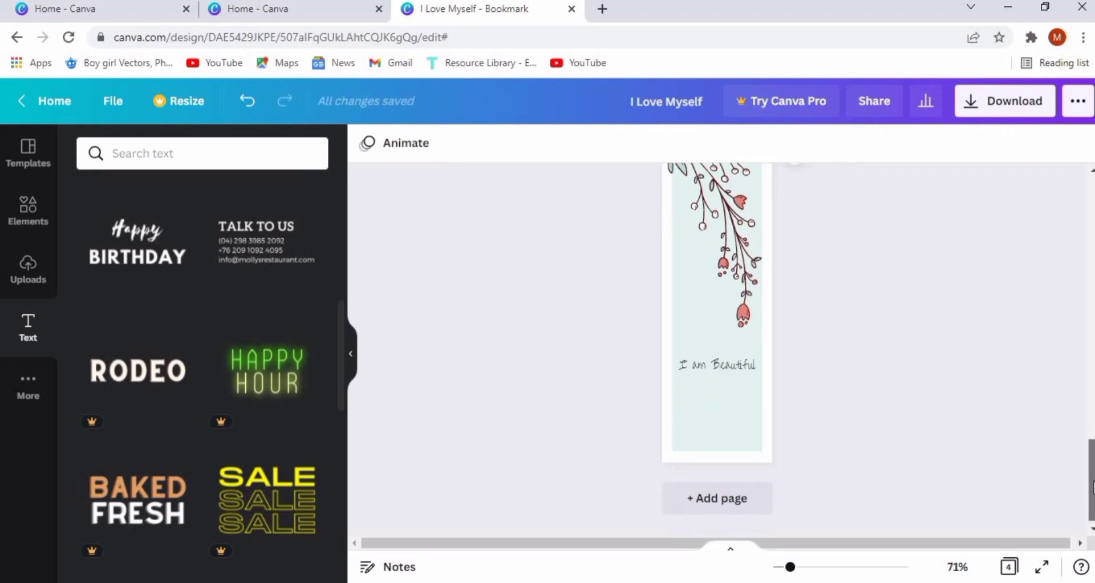
{"action": "left_click", "coordinate": [748, 495]}
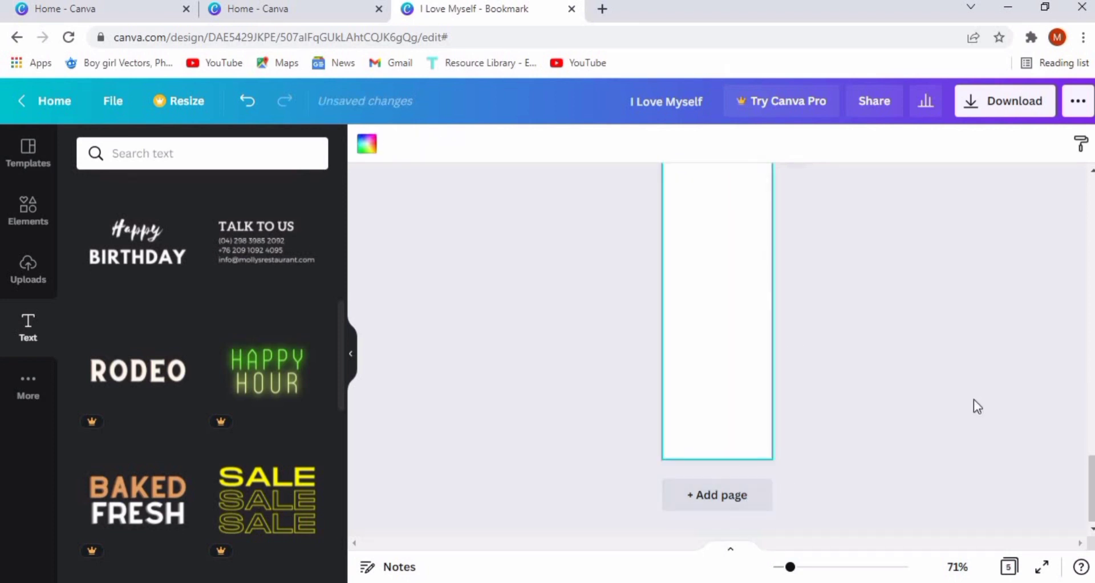
{"action": "scroll", "coordinate": [1089, 507], "scroll_direction": "up", "scroll_amount": 1}
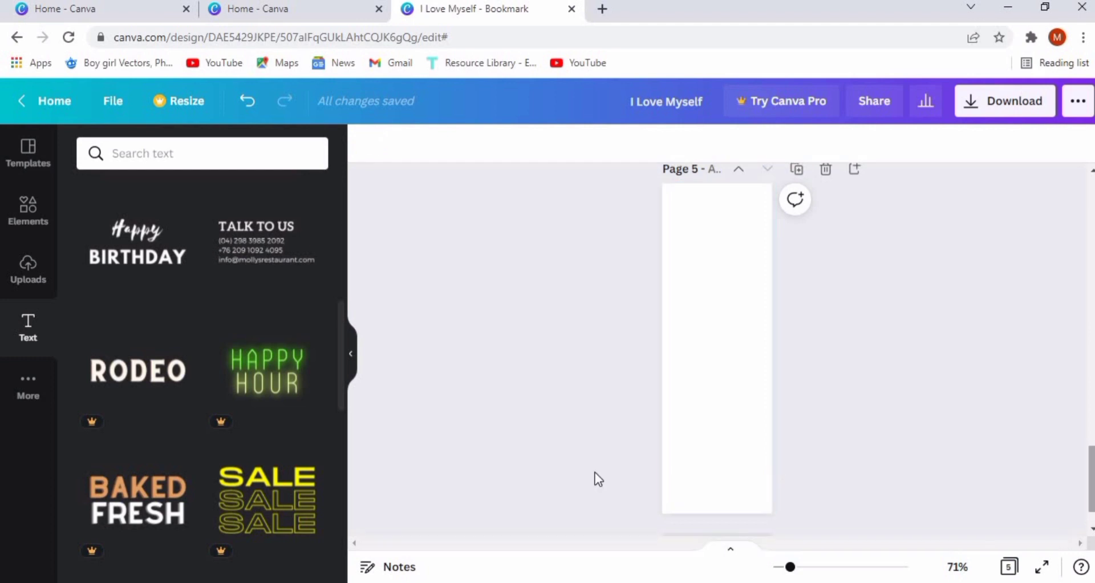
{"action": "left_click", "coordinate": [28, 273]}
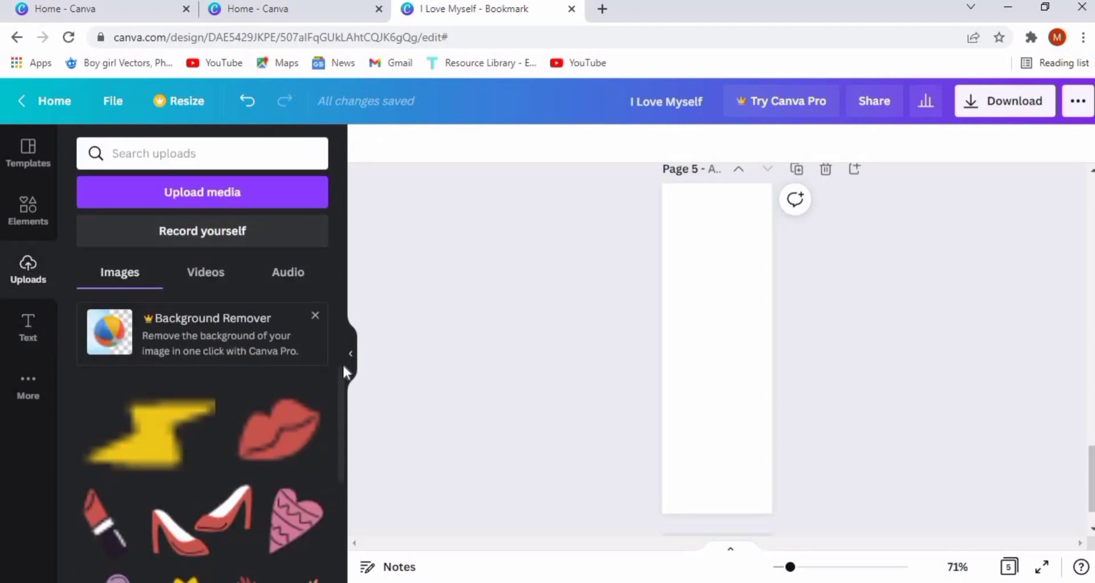
{"action": "scroll", "coordinate": [344, 392], "scroll_direction": "down", "scroll_amount": 1}
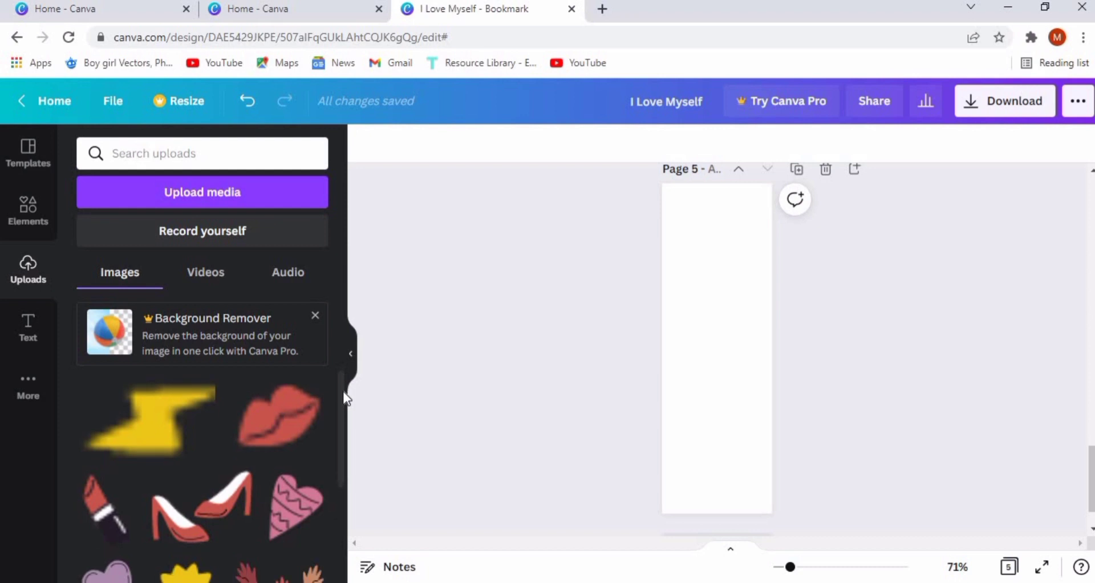
{"action": "left_click", "coordinate": [315, 320]}
{"action": "scroll", "coordinate": [341, 402], "scroll_direction": "down", "scroll_amount": 2}
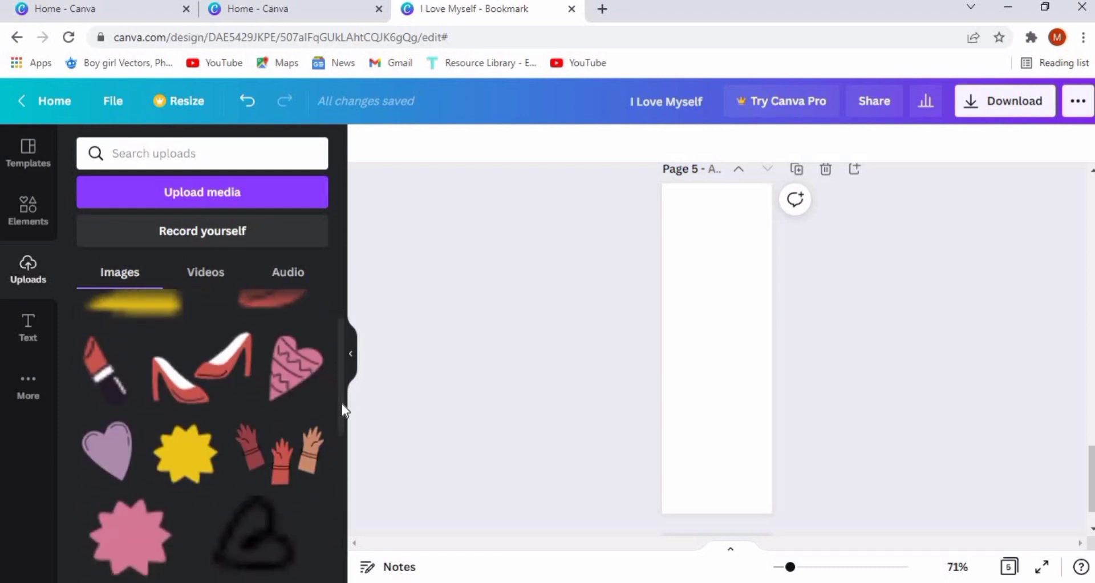
{"action": "left_click_drag", "start_coordinate": [342, 430], "coordinate": [350, 353]}
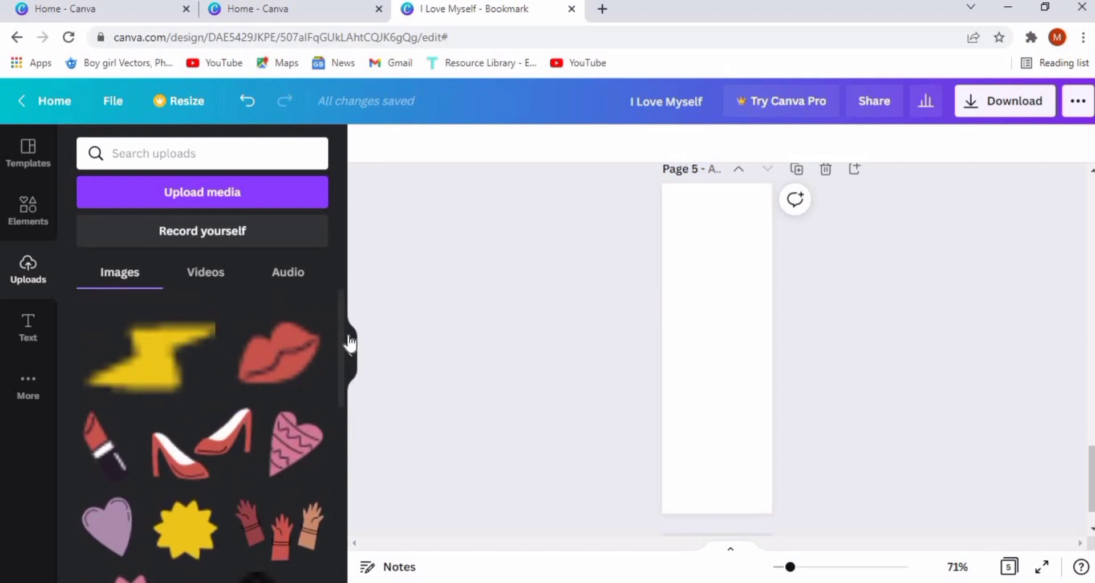
{"action": "left_click", "coordinate": [35, 218]}
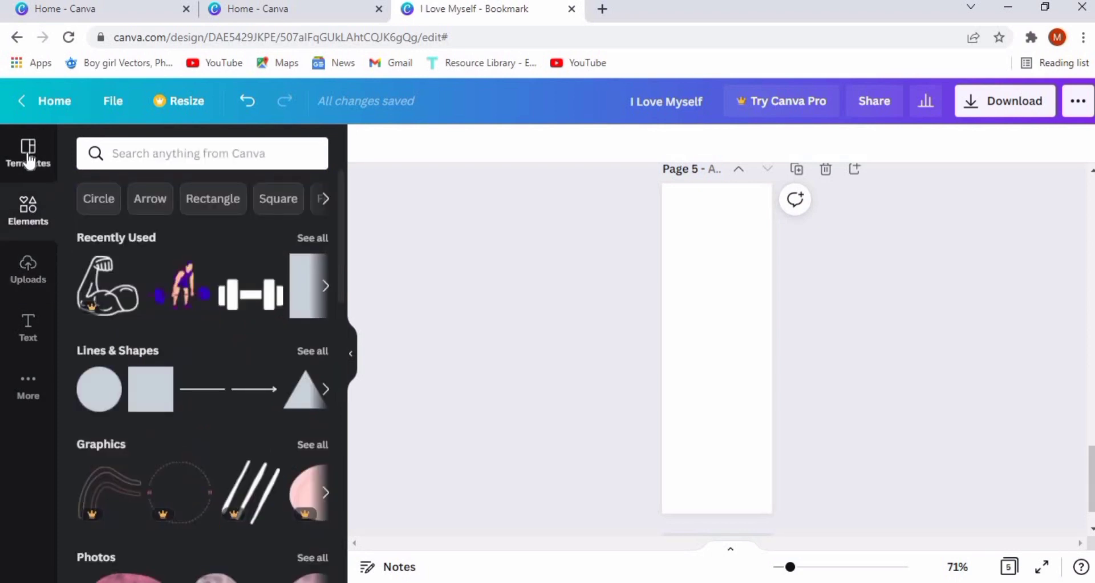
- Search templates for 'flowers' and apply the Shoshin design to blank Page 5
{"action": "left_click", "coordinate": [29, 160]}
{"action": "left_click", "coordinate": [149, 154]}
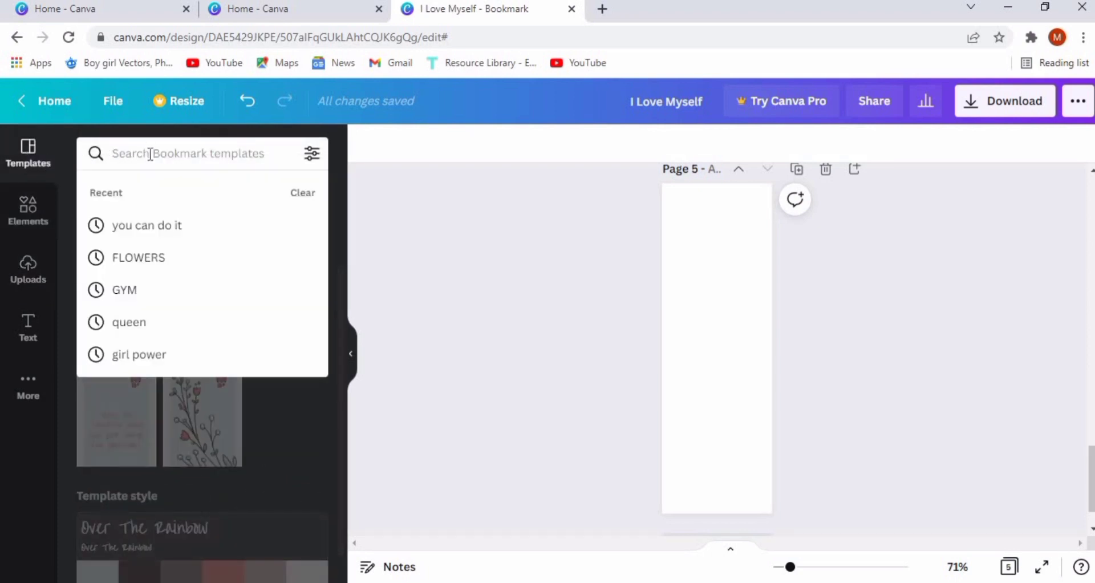
{"action": "type", "text": "flowers"}
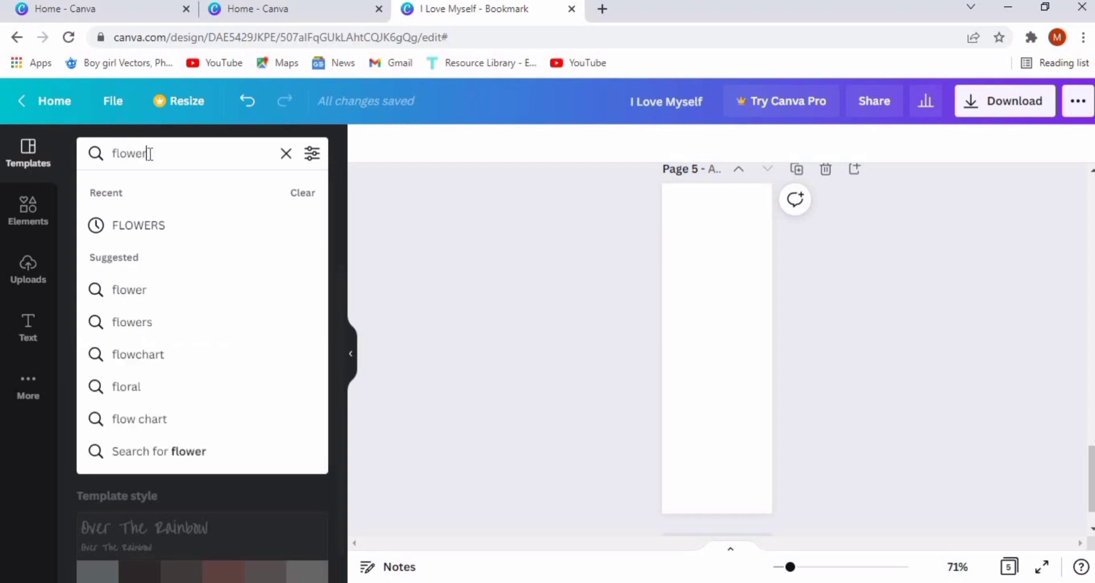
{"action": "key", "text": "Return"}
{"action": "key", "text": "Return"}
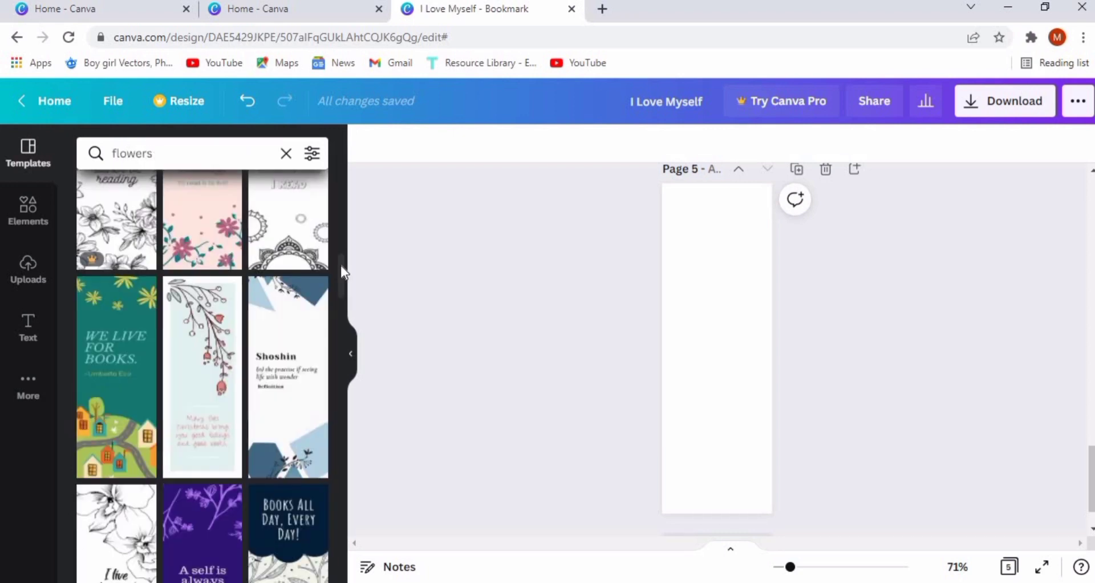
{"action": "left_click", "coordinate": [294, 421]}
- Delete the Shoshin title, its description and the Definition label from Page 5
{"action": "left_click", "coordinate": [693, 335]}
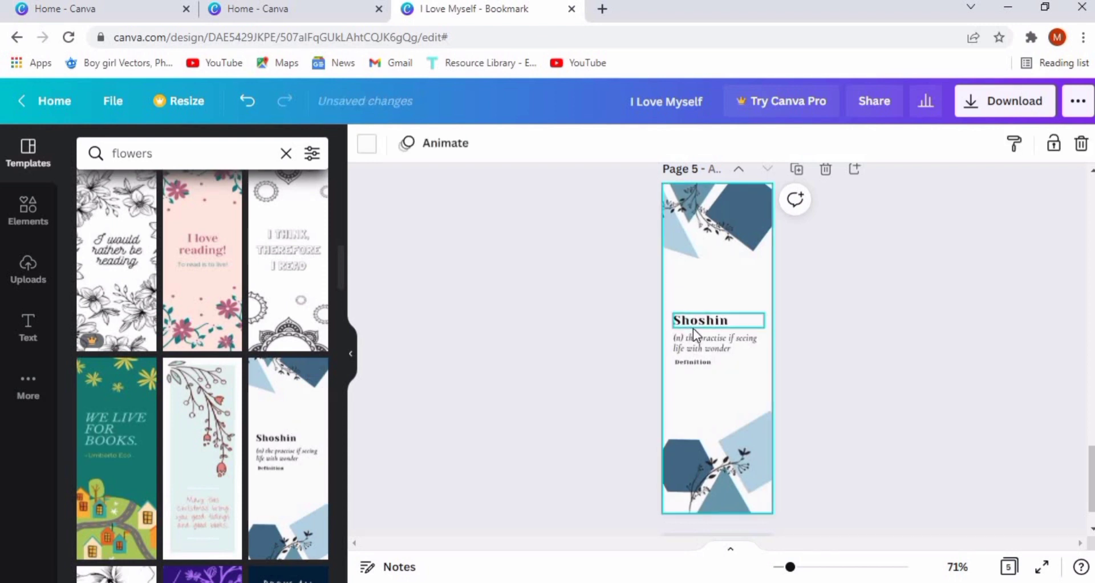
{"action": "left_click", "coordinate": [694, 333]}
{"action": "left_click", "coordinate": [699, 345], "text": "shift"}
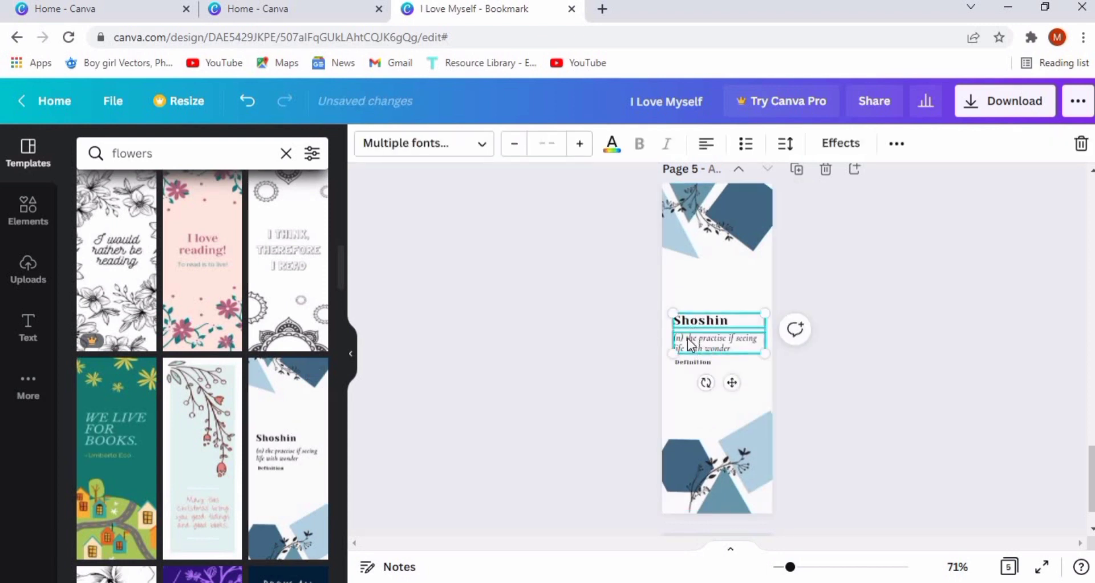
{"action": "key", "text": "Delete"}
{"action": "left_click", "coordinate": [689, 362]}
{"action": "key", "text": "Delete"}
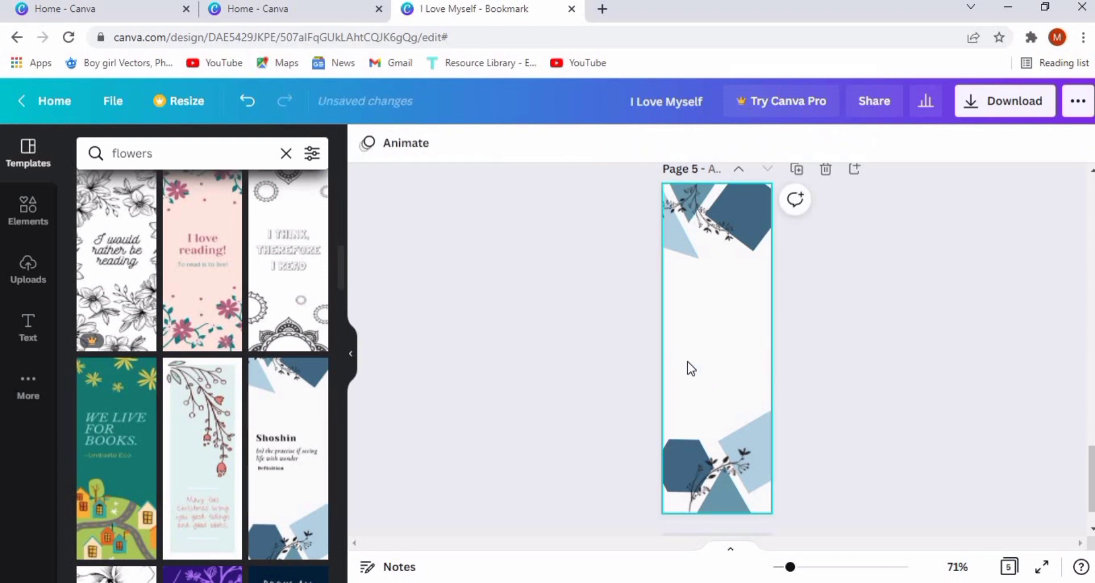
- Add the uploaded lips at upper left and enlarged red high heels just below them
{"action": "left_click", "coordinate": [29, 271]}
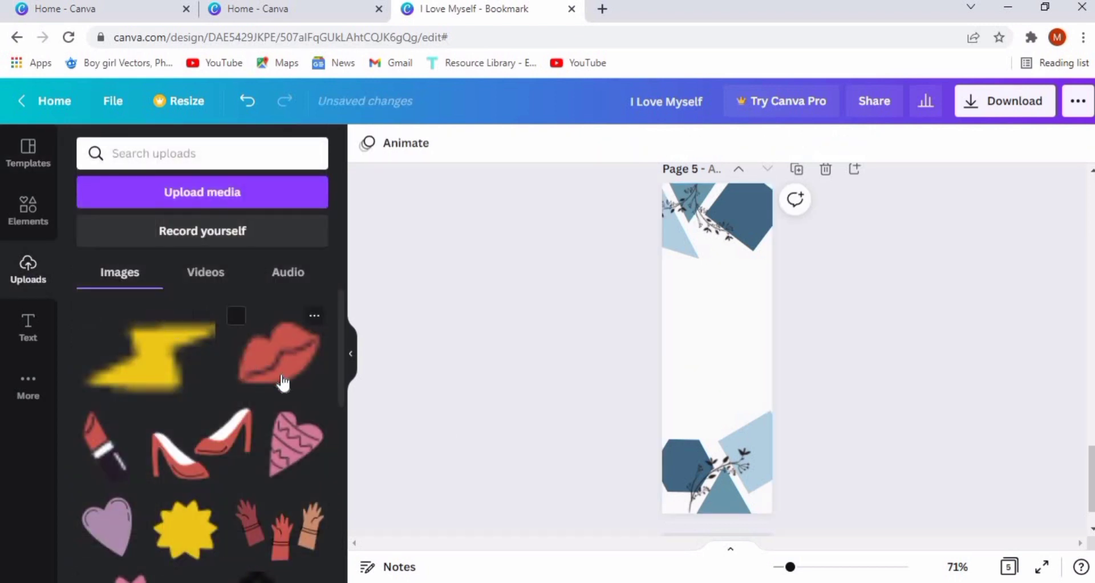
{"action": "left_click", "coordinate": [281, 370]}
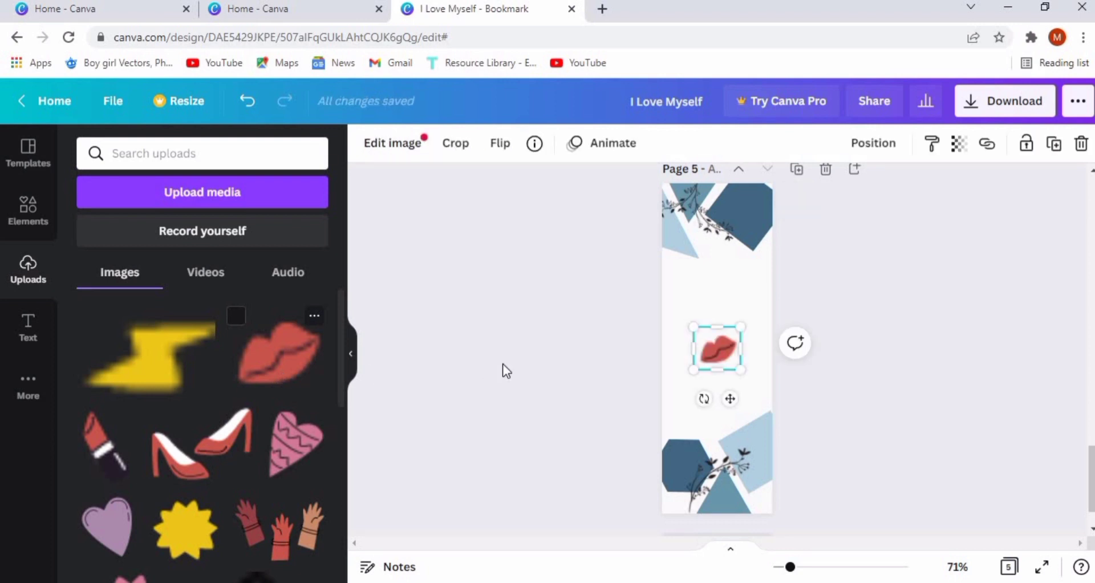
{"action": "left_click_drag", "start_coordinate": [721, 349], "coordinate": [693, 294]}
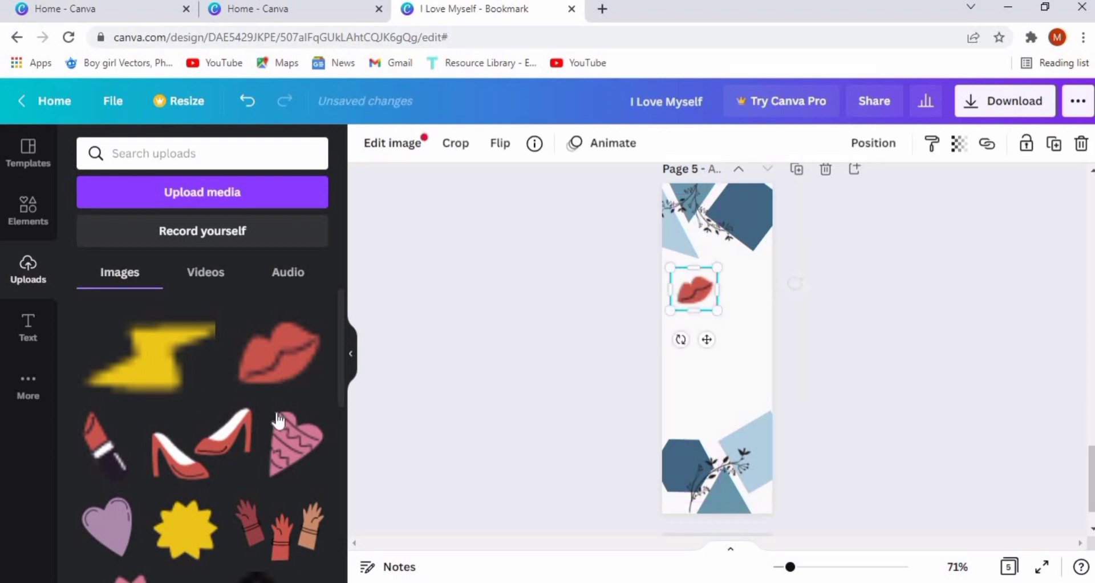
{"action": "left_click", "coordinate": [206, 445]}
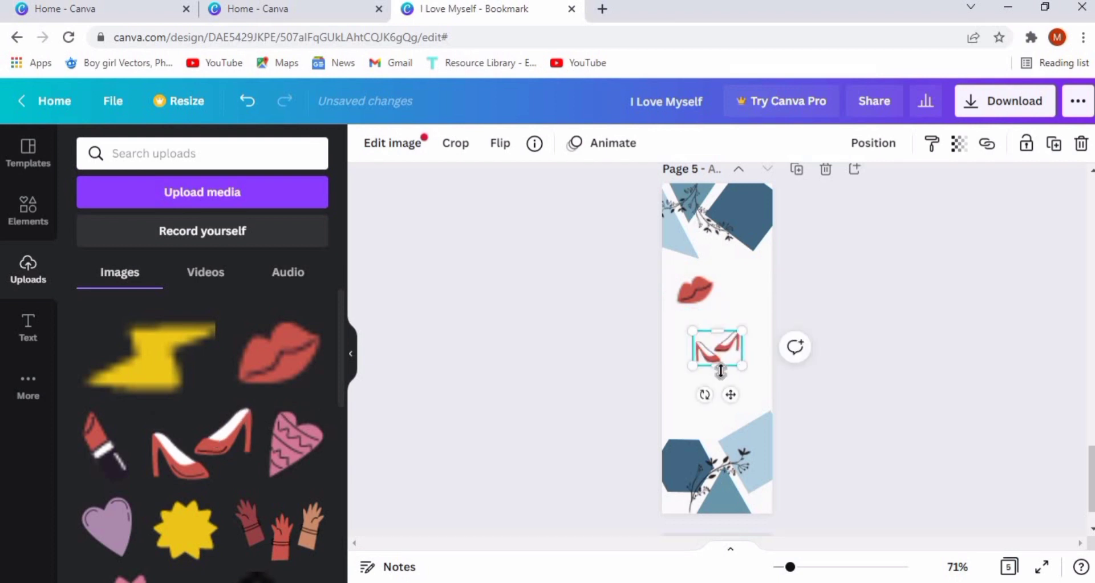
{"action": "left_click_drag", "start_coordinate": [773, 383], "coordinate": [776, 385]}
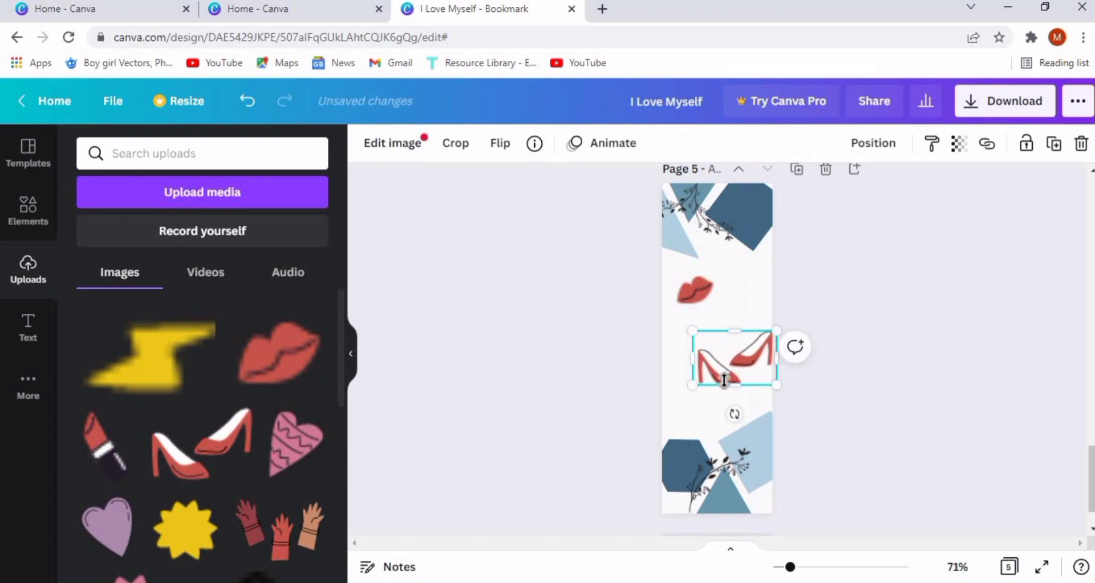
{"action": "left_click_drag", "start_coordinate": [710, 362], "coordinate": [693, 341]}
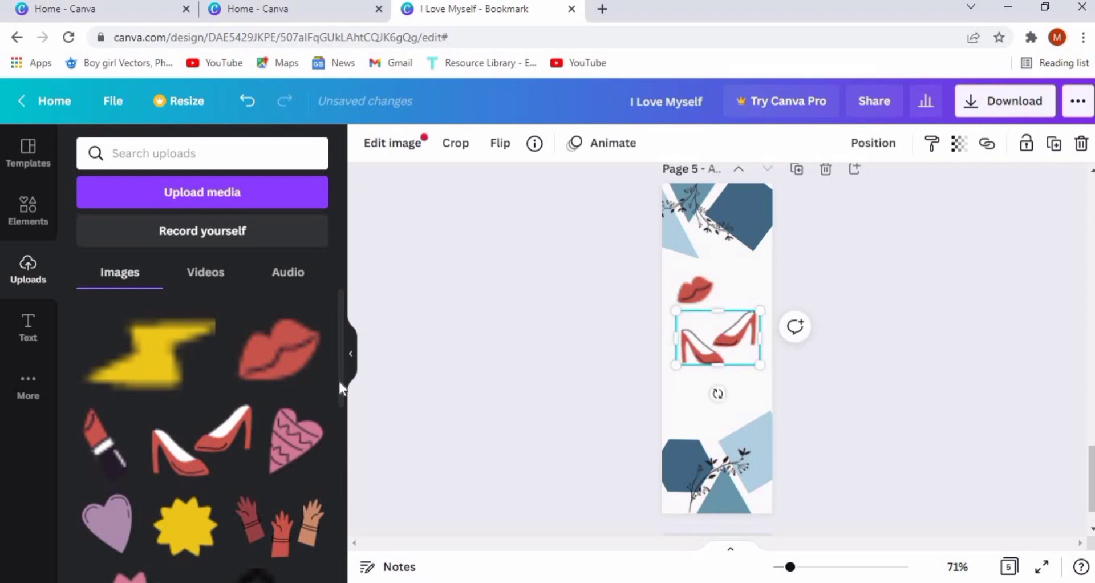
- Add the lipstick image, resizing it and placing it at the lower right
{"action": "scroll", "coordinate": [339, 382], "scroll_direction": "down", "scroll_amount": 1}
{"action": "left_click", "coordinate": [109, 419]}
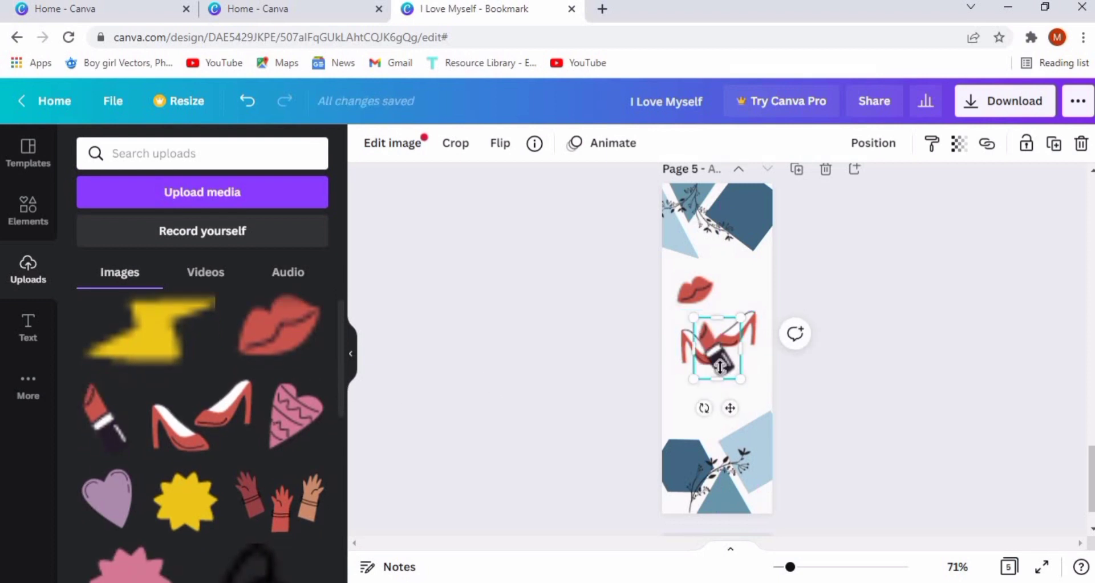
{"action": "left_click_drag", "start_coordinate": [720, 365], "coordinate": [747, 429]}
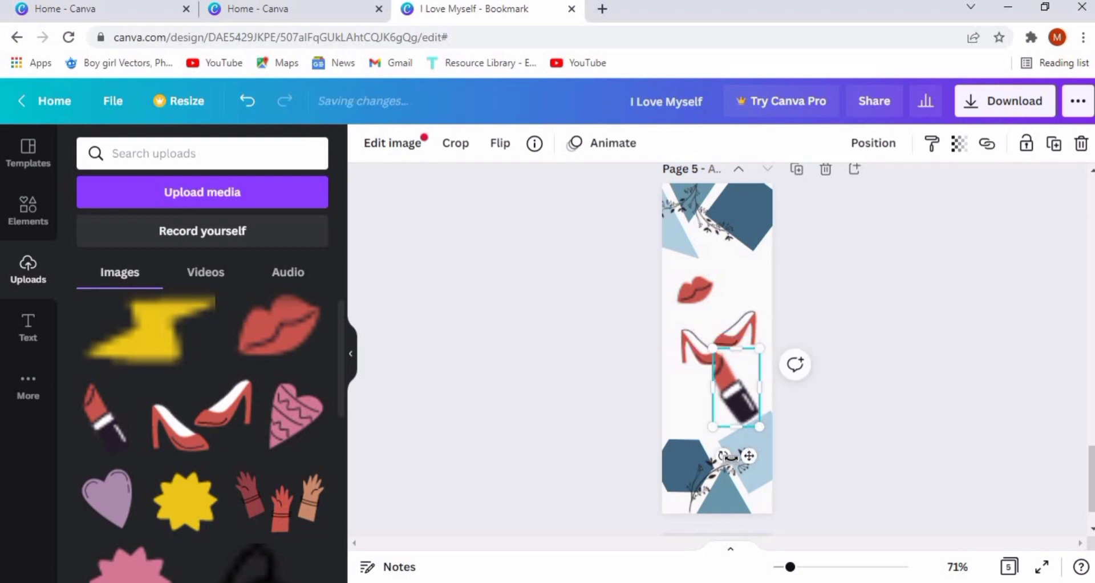
{"action": "left_click_drag", "start_coordinate": [760, 427], "coordinate": [749, 400]}
{"action": "left_click", "coordinate": [581, 395]}
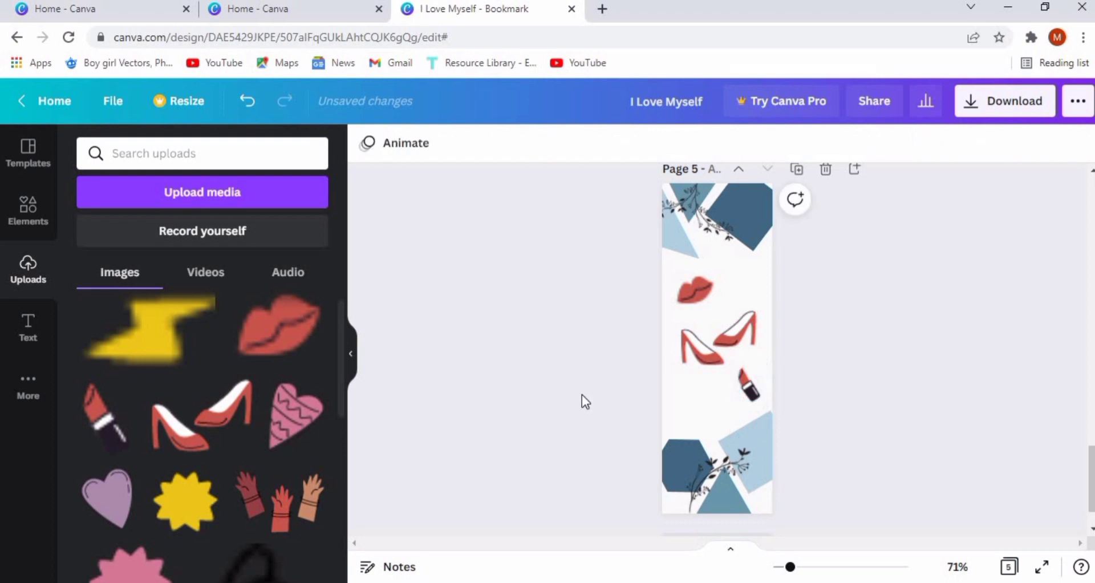
{"action": "left_click", "coordinate": [736, 456]}
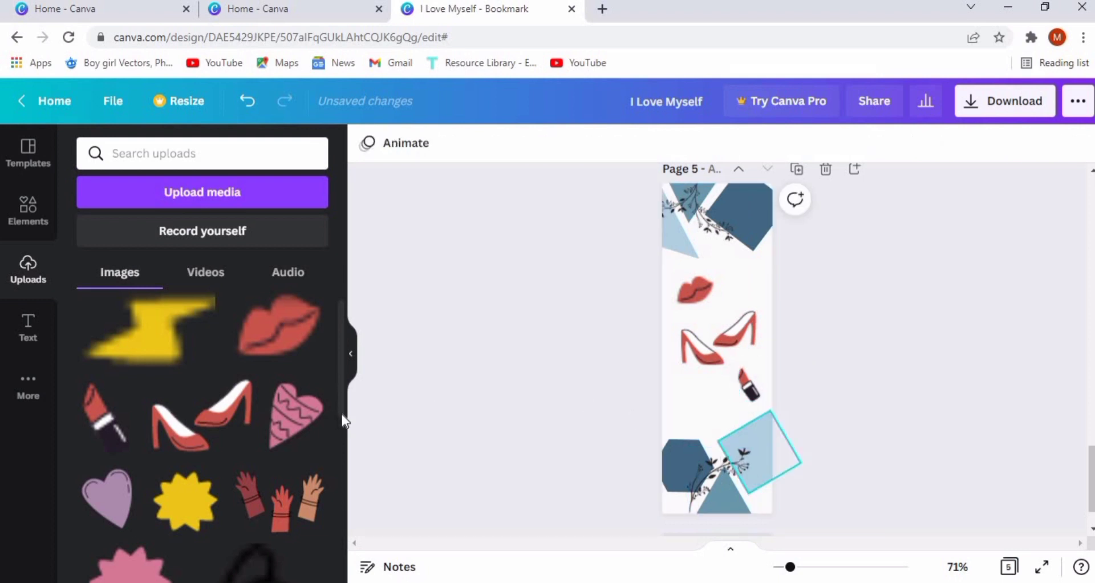
- Add a star beside the lips plus a shrunken x-o symbol and crown
{"action": "scroll", "coordinate": [337, 415], "scroll_direction": "down", "scroll_amount": 4}
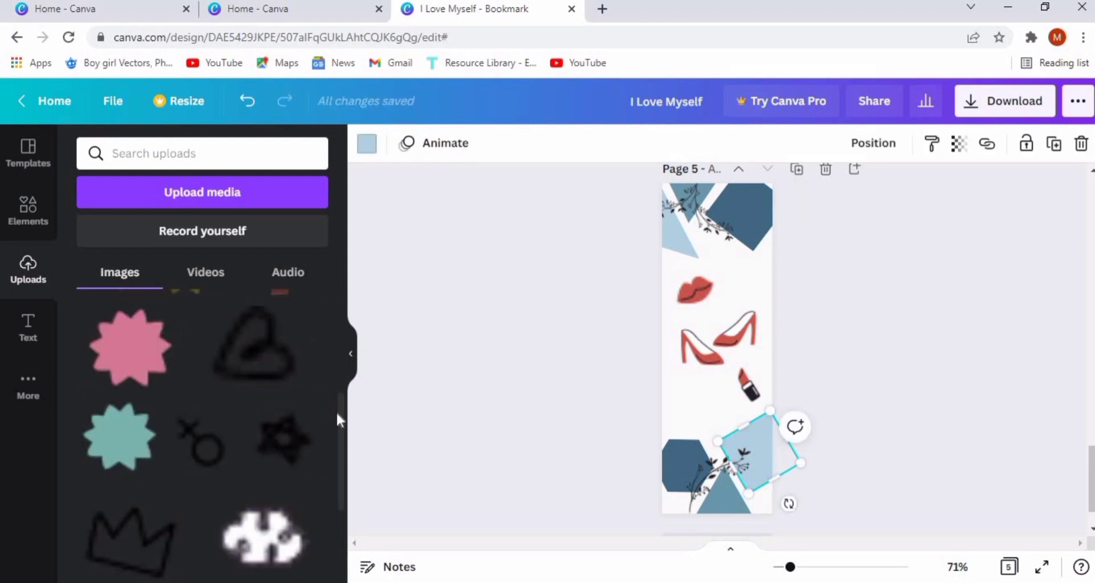
{"action": "left_click", "coordinate": [275, 442]}
{"action": "left_click_drag", "start_coordinate": [716, 348], "coordinate": [728, 272]}
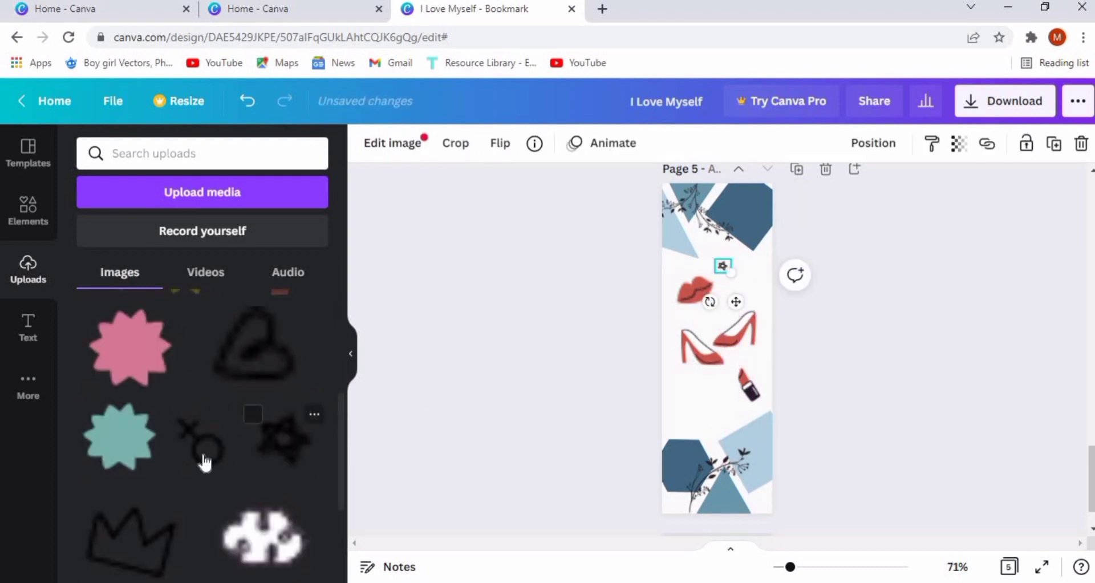
{"action": "left_click", "coordinate": [203, 450]}
{"action": "left_click_drag", "start_coordinate": [743, 381], "coordinate": [707, 337]}
{"action": "left_click", "coordinate": [130, 533]}
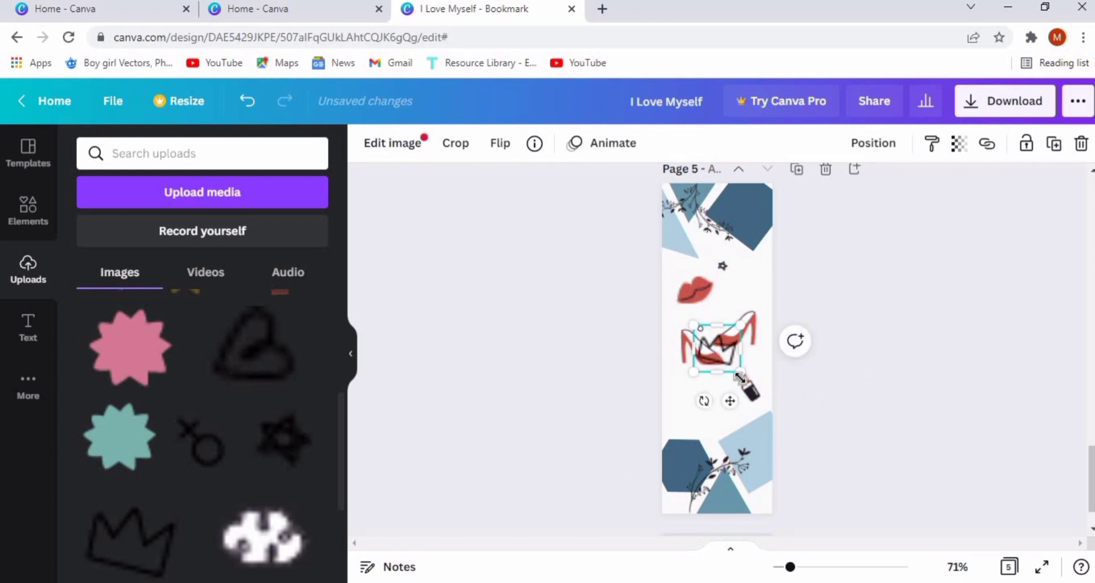
{"action": "left_click_drag", "start_coordinate": [741, 378], "coordinate": [746, 288]}
{"action": "left_click", "coordinate": [700, 337]}
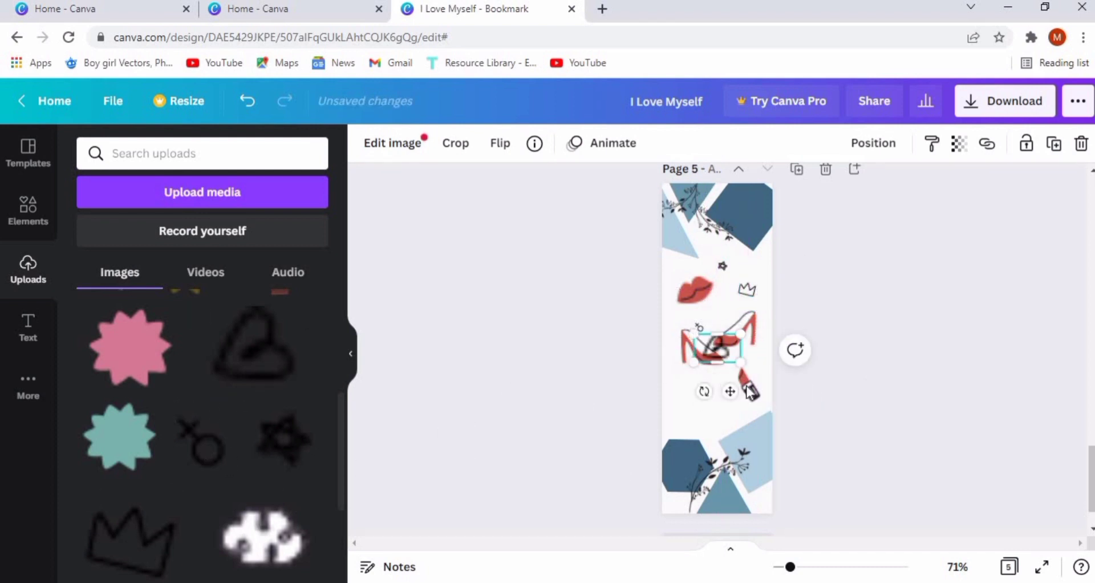
- Add a small white blob beside the lips and reposition the crown and its copy
{"action": "left_click", "coordinate": [262, 536]}
{"action": "left_click_drag", "start_coordinate": [761, 393], "coordinate": [677, 272]}
{"action": "left_click", "coordinate": [707, 340]}
{"action": "left_click", "coordinate": [771, 212]}
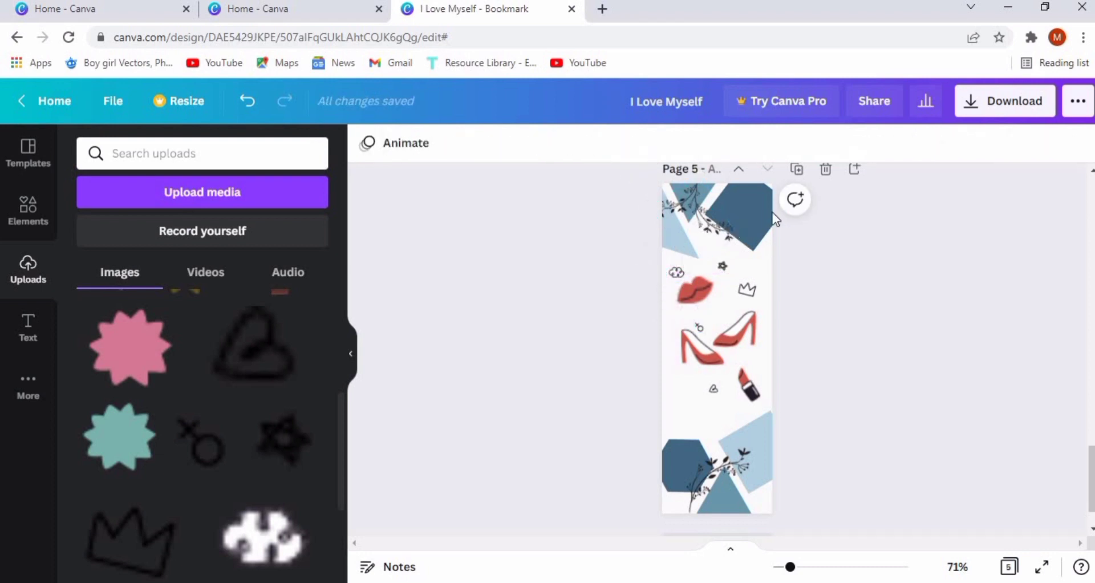
{"action": "left_click_drag", "start_coordinate": [752, 292], "coordinate": [763, 308]}
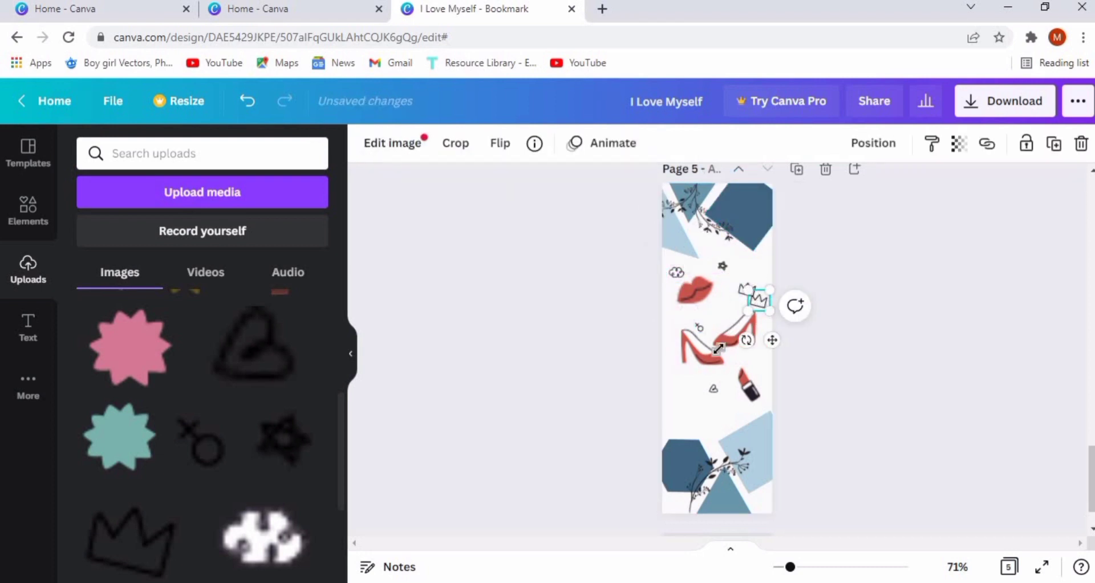
{"action": "left_click_drag", "start_coordinate": [718, 349], "coordinate": [713, 394]}
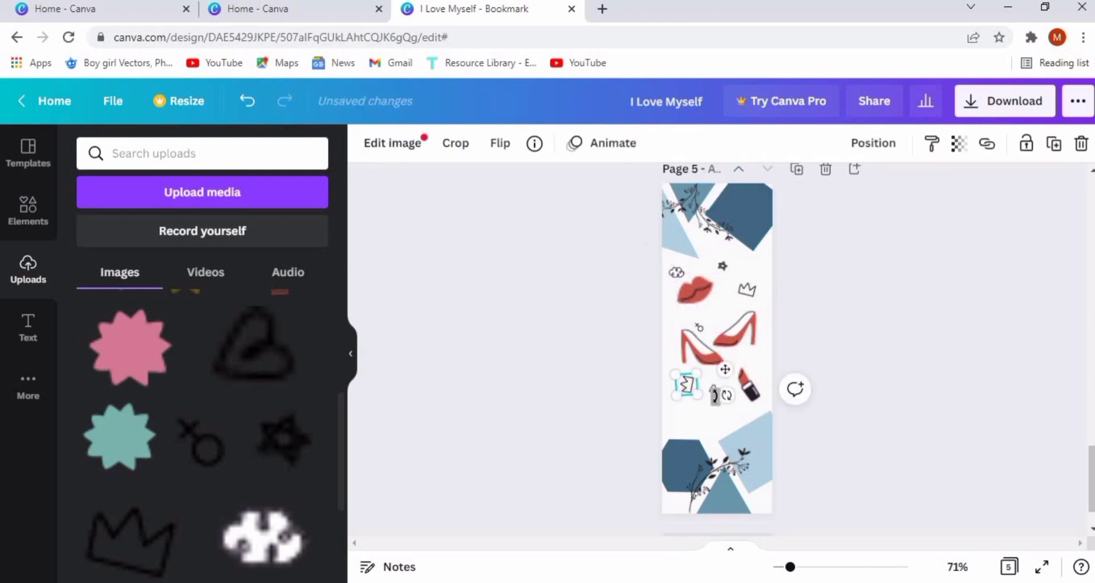
- Move a symbol copy near the lipstick and duplicate the triangle, cloud and star doodles
{"action": "left_click", "coordinate": [700, 326]}
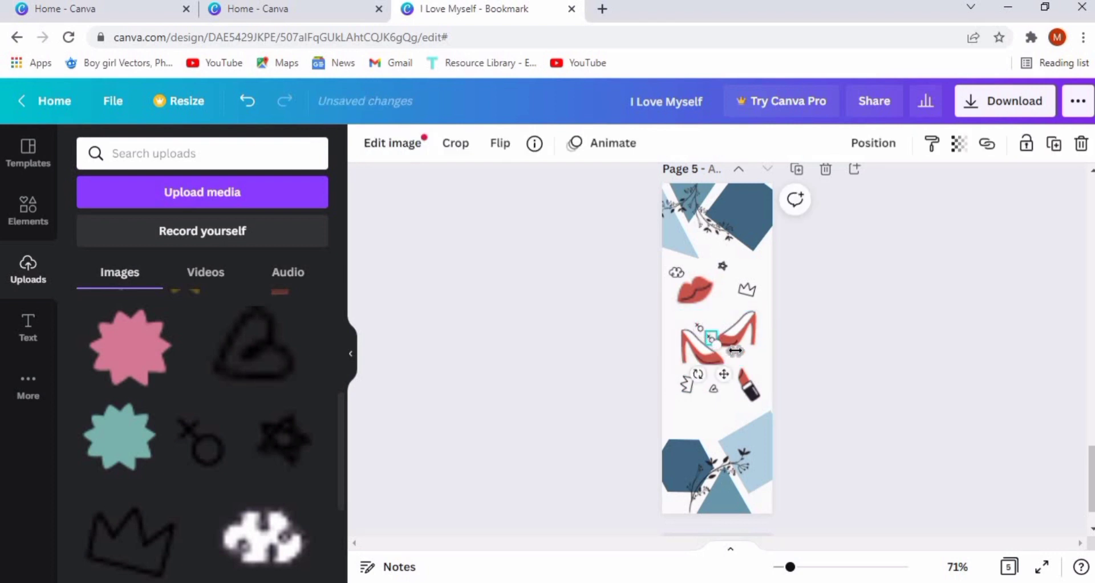
{"action": "mouse_move", "coordinate": [701, 325]}
{"action": "left_mouse_down"}
{"action": "mouse_move", "coordinate": [733, 408]}
{"action": "mouse_move", "coordinate": [775, 440]}
{"action": "left_mouse_up"}
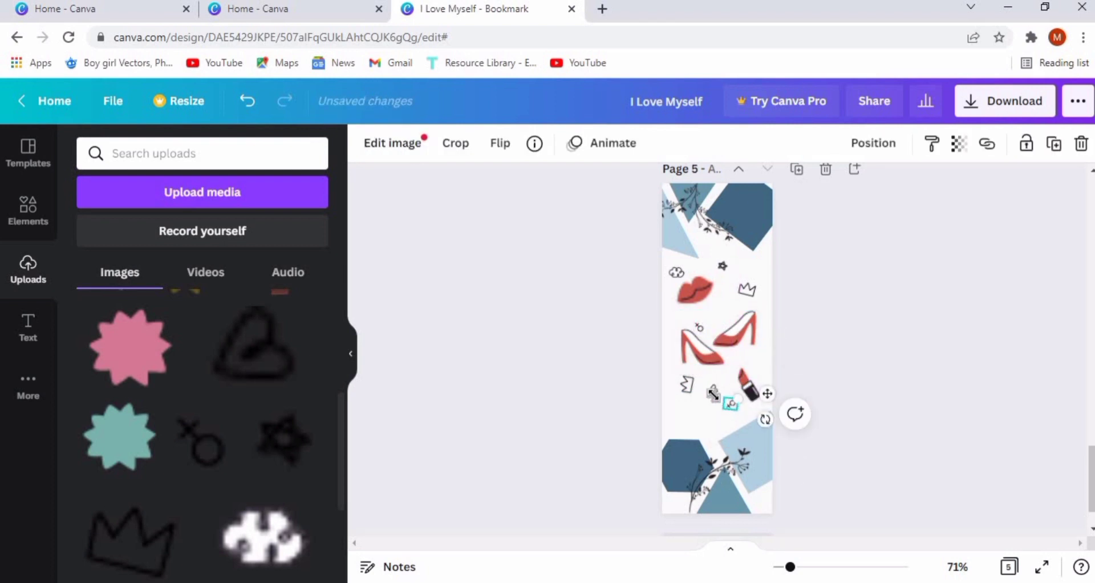
{"action": "left_click", "coordinate": [712, 389]}
{"action": "left_click", "coordinate": [721, 267], "text": "shift"}
{"action": "left_click", "coordinate": [677, 275], "text": "shift"}
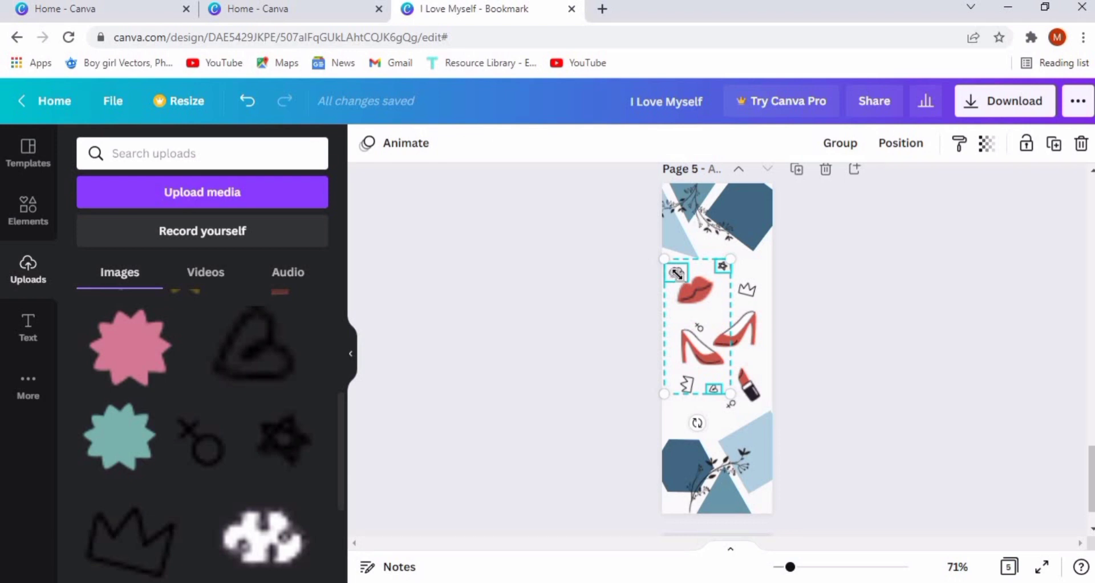
{"action": "key", "text": "ctrl+d"}
{"action": "key", "text": "ctrl+d"}
- Scatter the star and cloud copies around the shoes and tilt the heart doodle
{"action": "left_click_drag", "start_coordinate": [745, 288], "coordinate": [710, 411]}
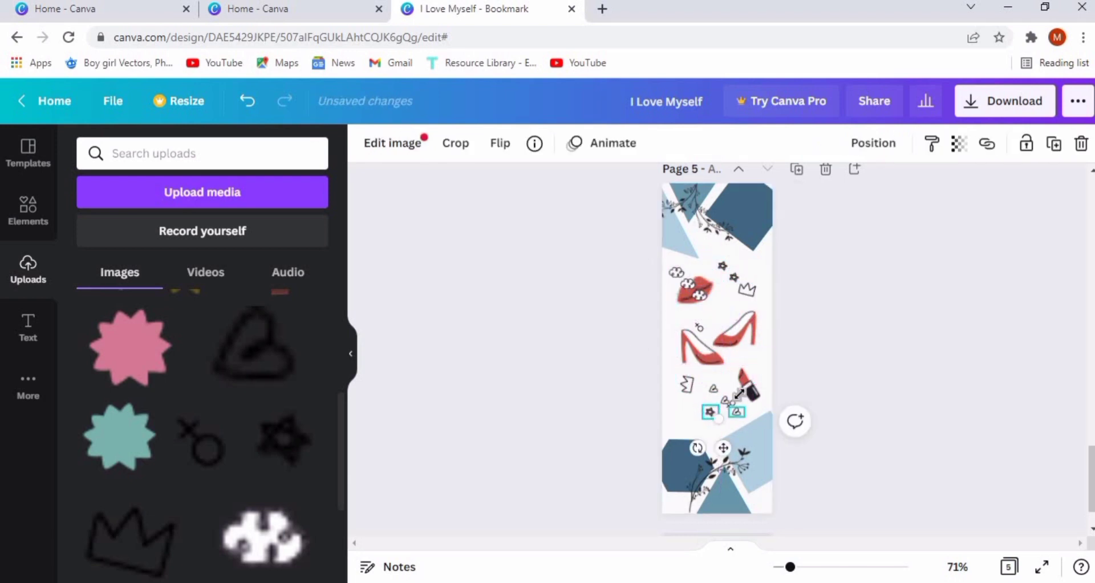
{"action": "left_click", "coordinate": [726, 308]}
{"action": "left_click_drag", "start_coordinate": [731, 312], "coordinate": [719, 338]}
{"action": "left_click_drag", "start_coordinate": [698, 293], "coordinate": [758, 357]}
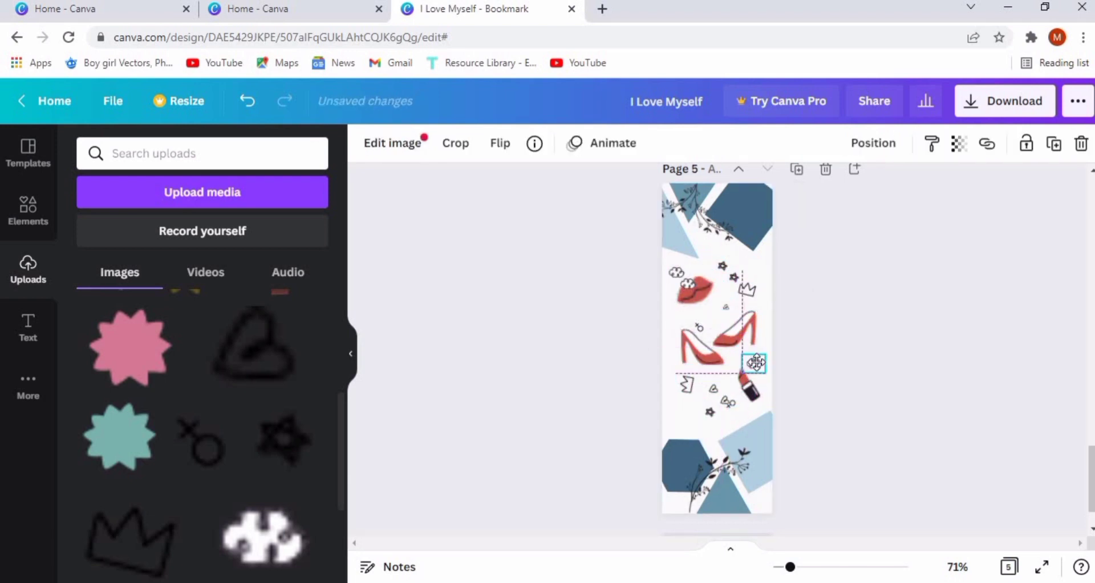
{"action": "left_click", "coordinate": [689, 289]}
{"action": "mouse_move", "coordinate": [689, 289]}
{"action": "left_mouse_down"}
{"action": "mouse_move", "coordinate": [687, 416]}
{"action": "mouse_move", "coordinate": [679, 321]}
{"action": "left_mouse_up"}
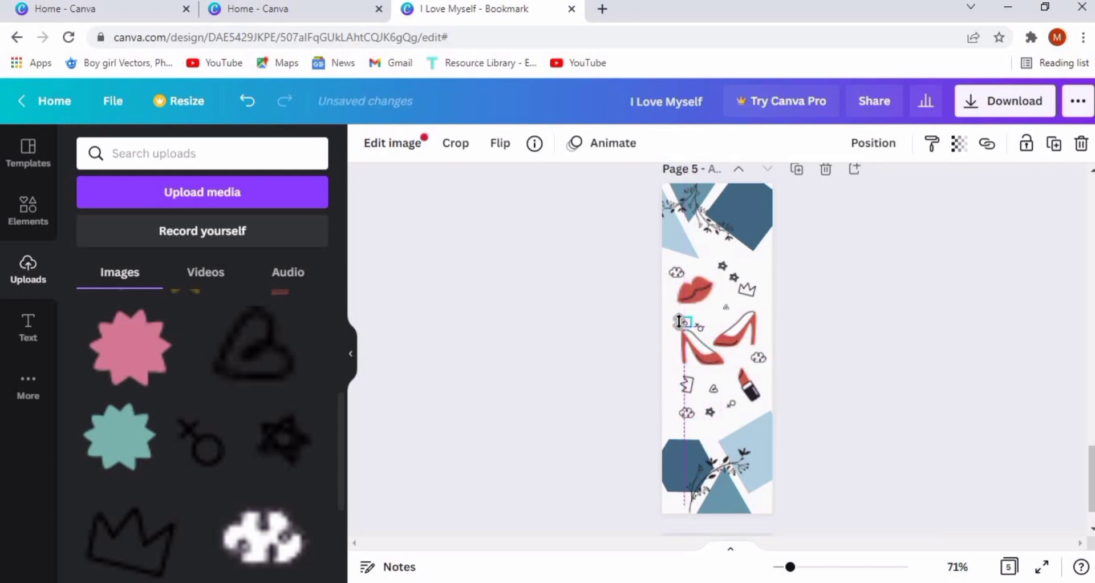
{"action": "mouse_move", "coordinate": [677, 356]}
{"action": "left_mouse_down"}
{"action": "mouse_move", "coordinate": [741, 317]}
{"action": "mouse_move", "coordinate": [733, 273]}
{"action": "left_mouse_up"}
{"action": "left_click", "coordinate": [725, 307]}
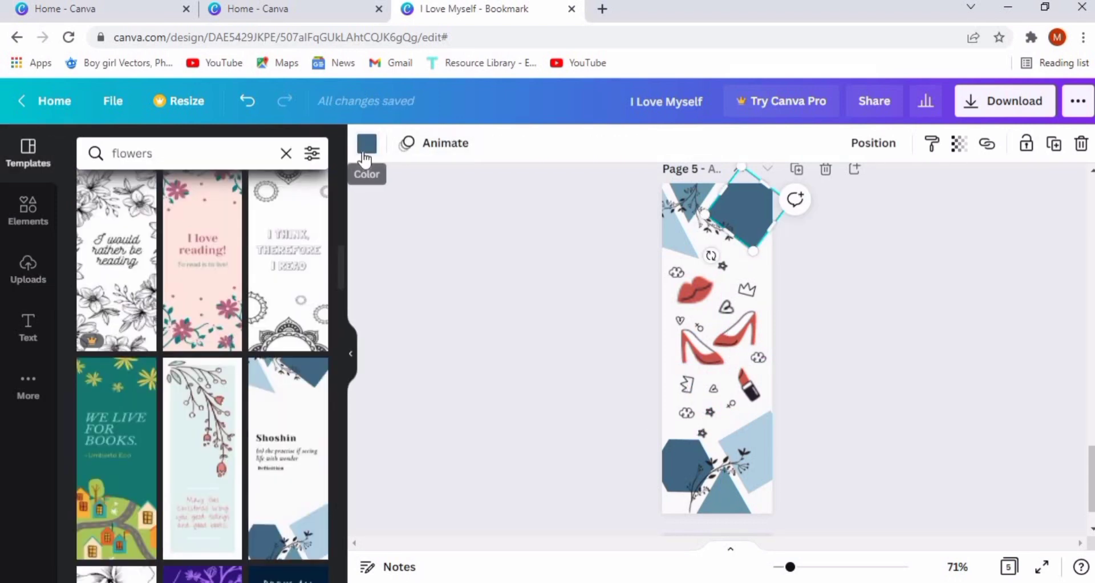
- Make the top hexagon coral, the top leaves green and the top square peach
{"action": "left_click", "coordinate": [365, 146]}
{"action": "left_click", "coordinate": [143, 365]}
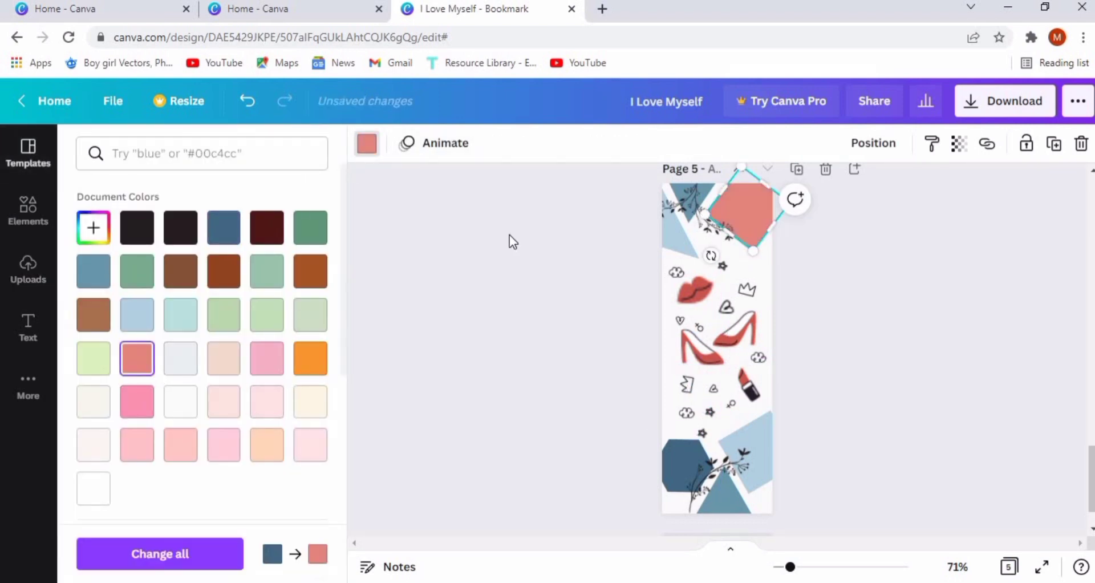
{"action": "left_click", "coordinate": [668, 237]}
{"action": "left_click", "coordinate": [267, 363]}
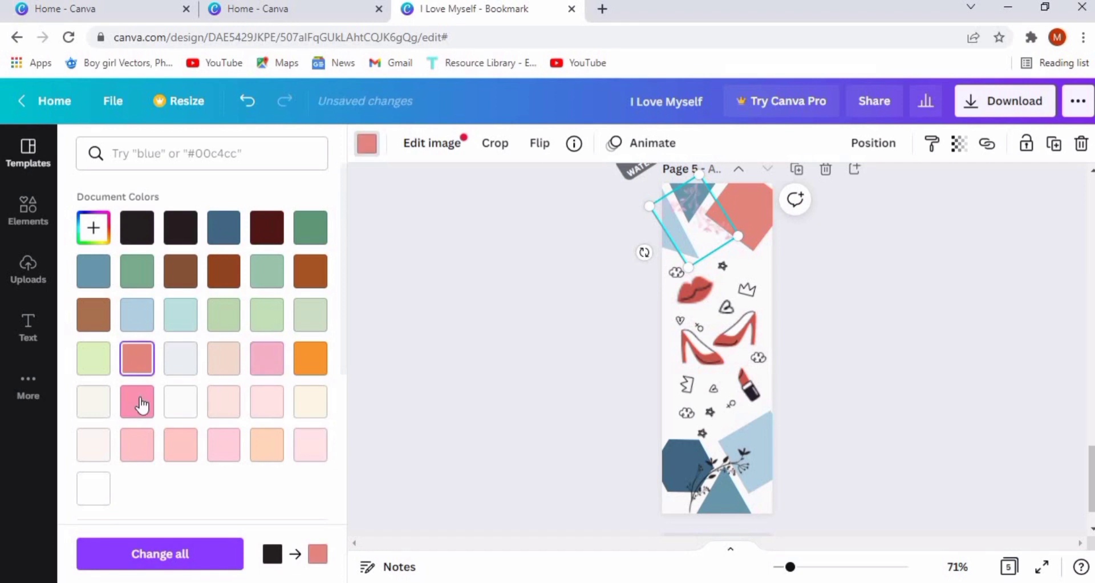
{"action": "left_click", "coordinate": [137, 273]}
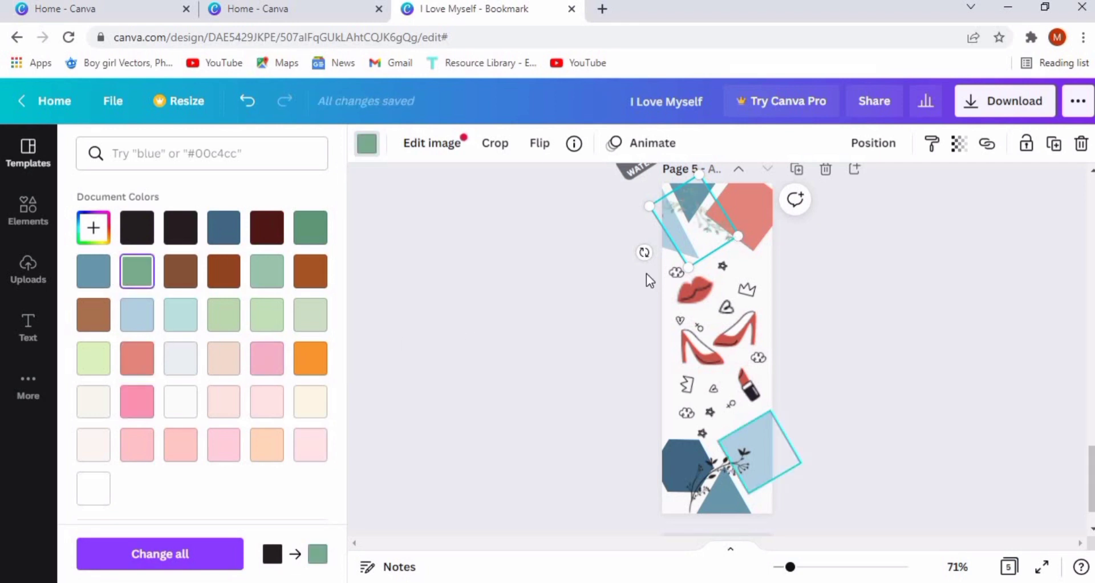
{"action": "left_click", "coordinate": [668, 255]}
{"action": "left_click", "coordinate": [223, 358]}
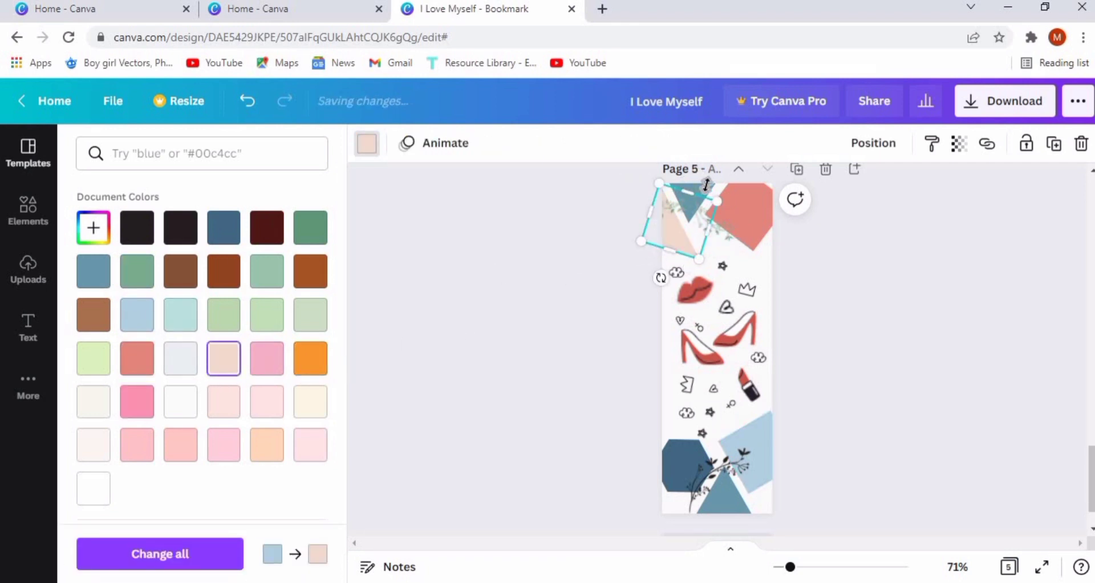
{"action": "key", "text": "Escape"}
- Turn the top triangle and lower-right square pink, and the bottom hexagon coral
{"action": "left_click", "coordinate": [694, 191]}
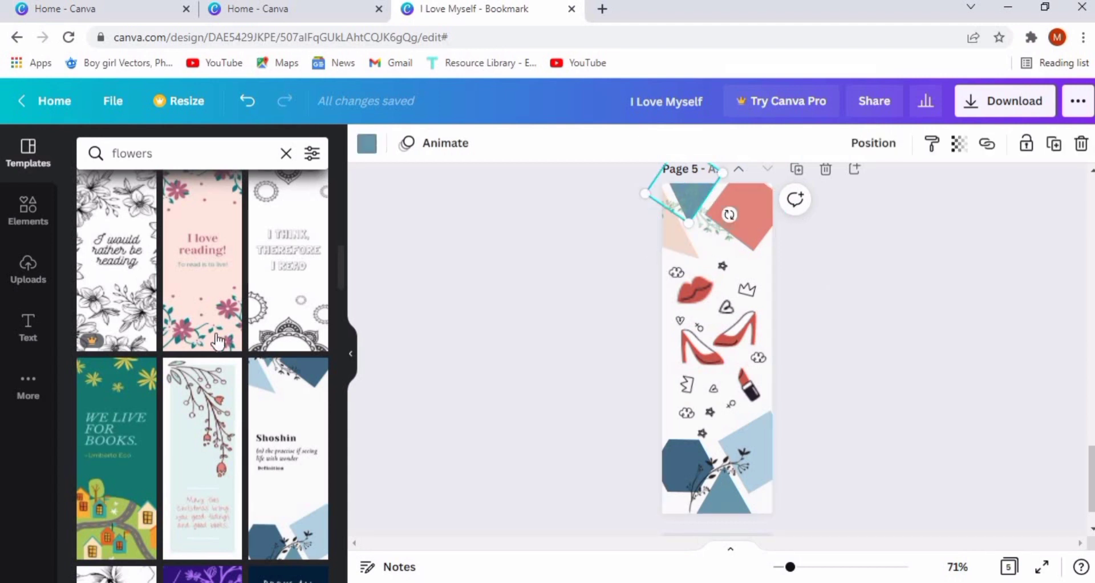
{"action": "left_click", "coordinate": [367, 143]}
{"action": "left_click", "coordinate": [224, 402]}
{"action": "left_click", "coordinate": [266, 358]}
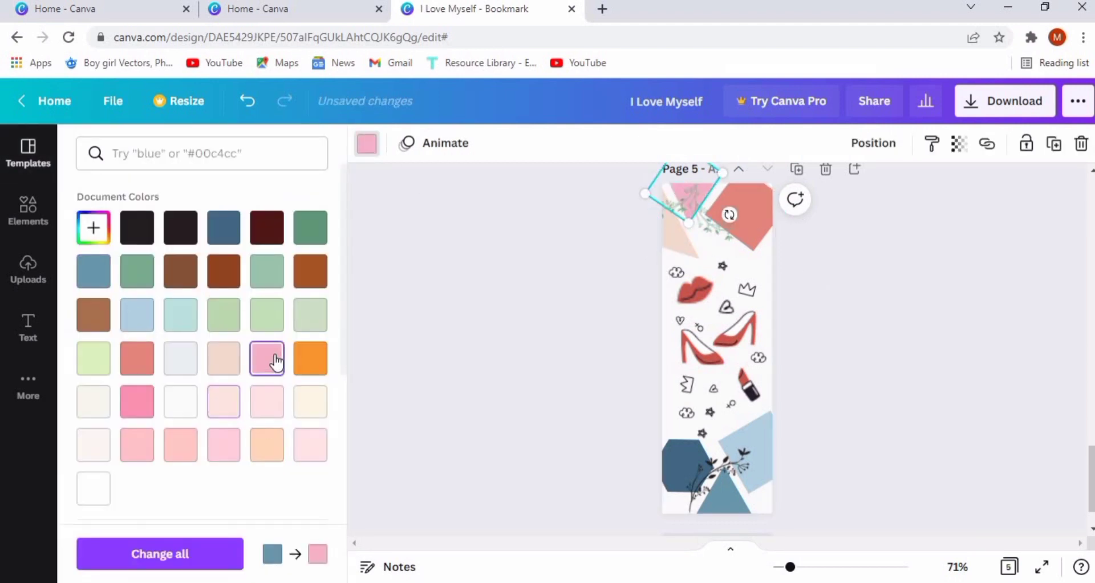
{"action": "left_click", "coordinate": [742, 450]}
{"action": "left_click", "coordinate": [266, 358]}
{"action": "left_click", "coordinate": [664, 469]}
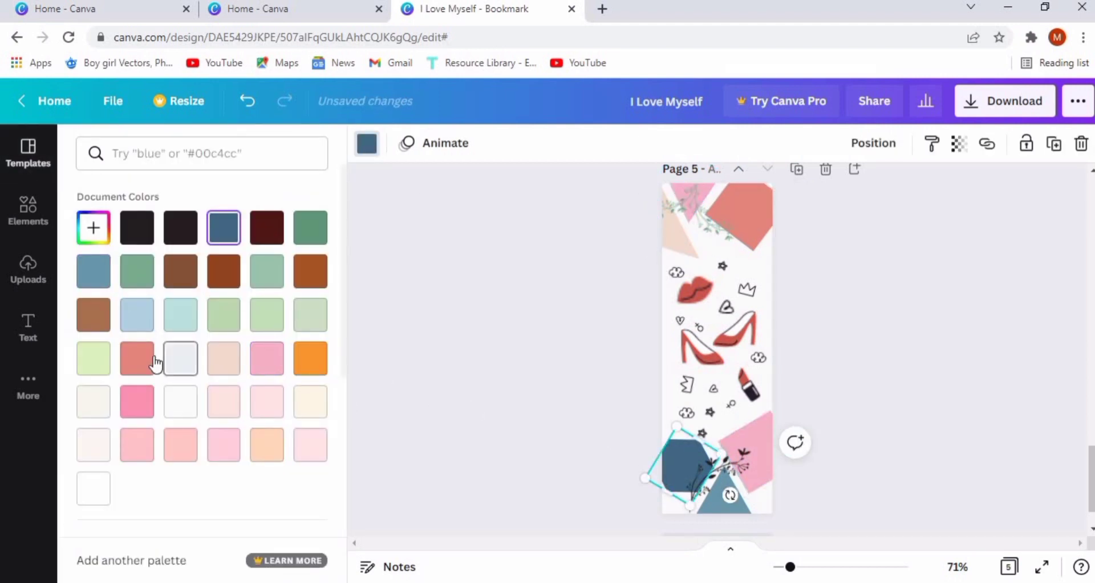
{"action": "left_click", "coordinate": [137, 358]}
- Tint the bottom leaves pale pink and make the bottom triangle peach
{"action": "left_click", "coordinate": [712, 473]}
{"action": "left_click", "coordinate": [136, 444]}
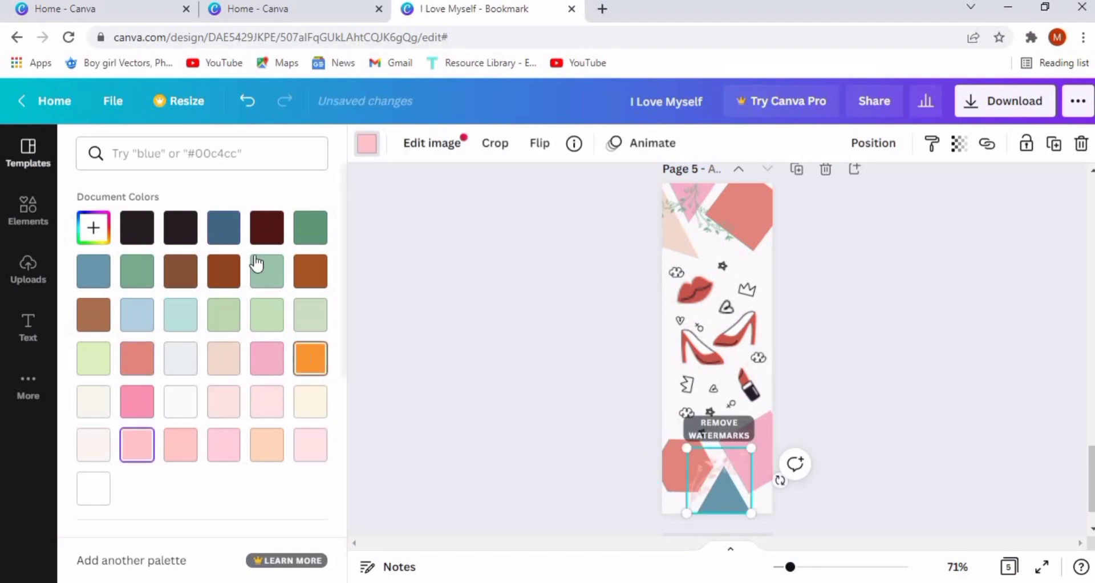
{"action": "left_click", "coordinate": [137, 271]}
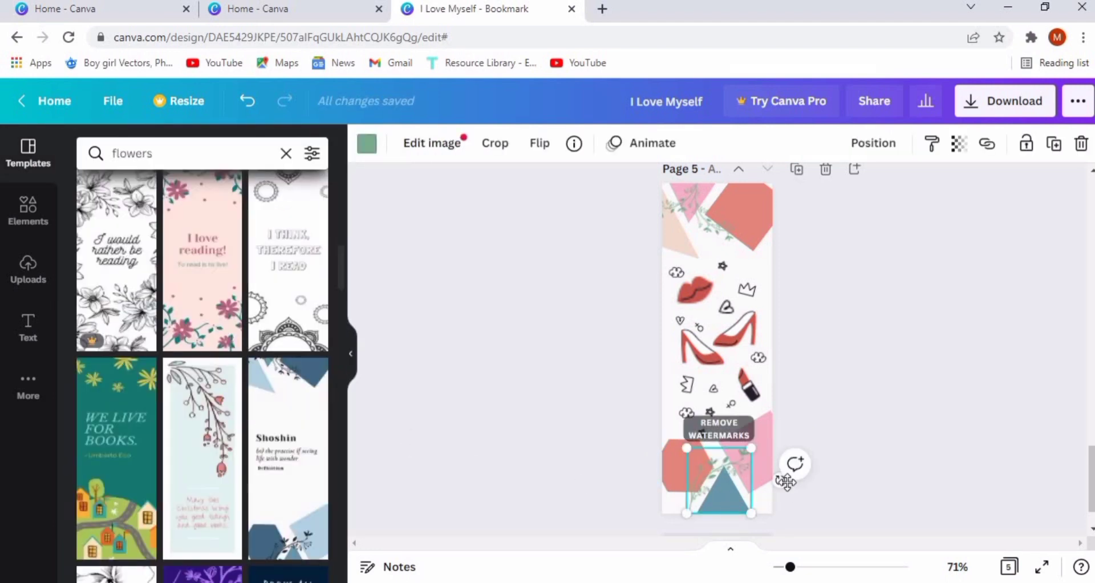
{"action": "key", "text": "ctrl+z"}
{"action": "left_click", "coordinate": [745, 508]}
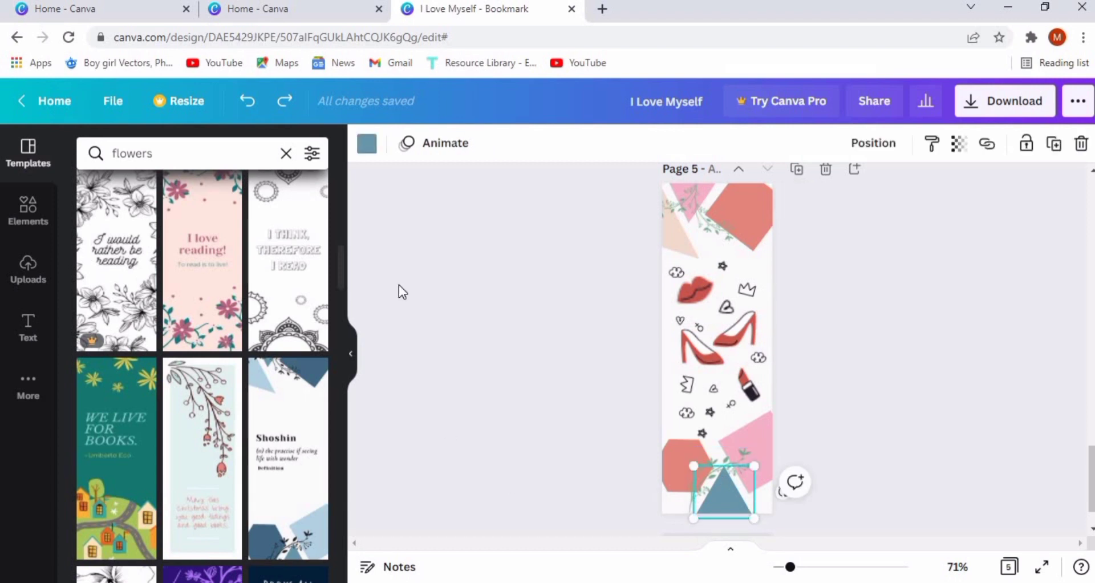
{"action": "left_click", "coordinate": [366, 143]}
{"action": "left_click", "coordinate": [264, 318]}
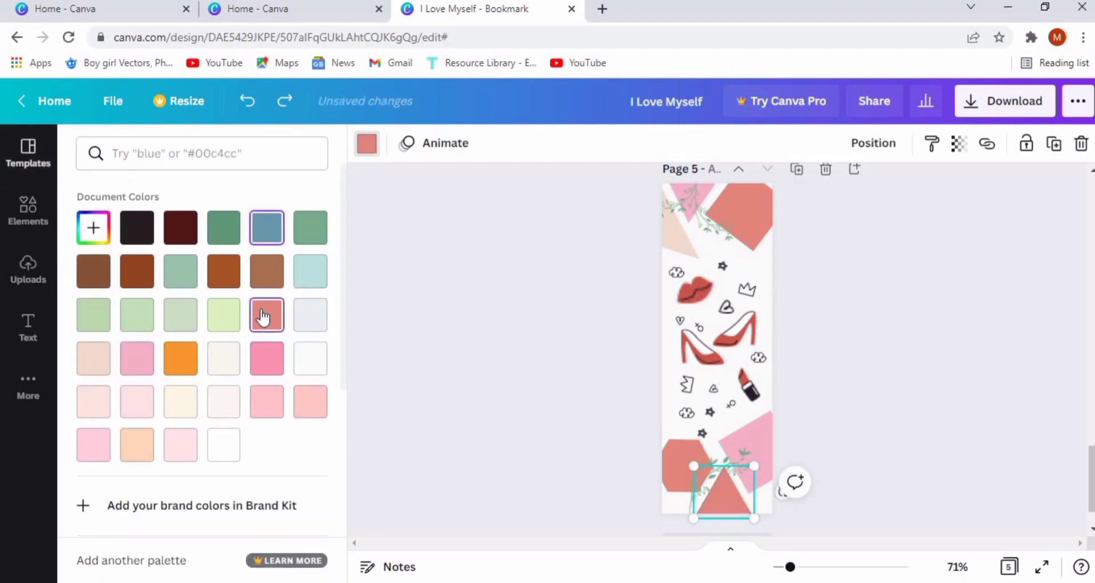
{"action": "left_click", "coordinate": [266, 364]}
{"action": "left_click", "coordinate": [135, 443]}
{"action": "left_click", "coordinate": [474, 397]}
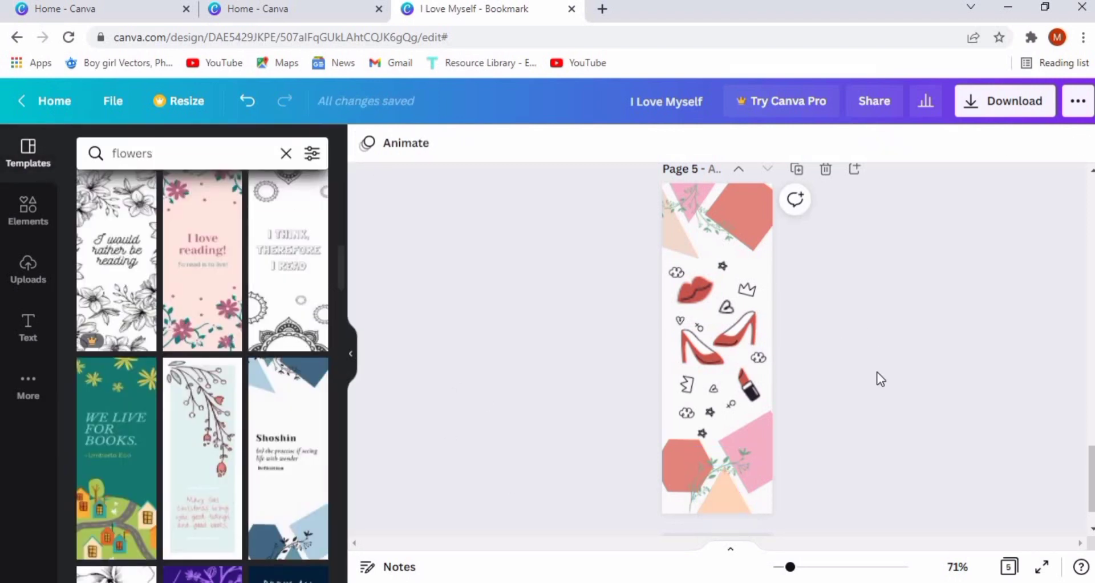
{"action": "left_click", "coordinate": [726, 307]}
{"action": "left_click", "coordinate": [29, 225]}
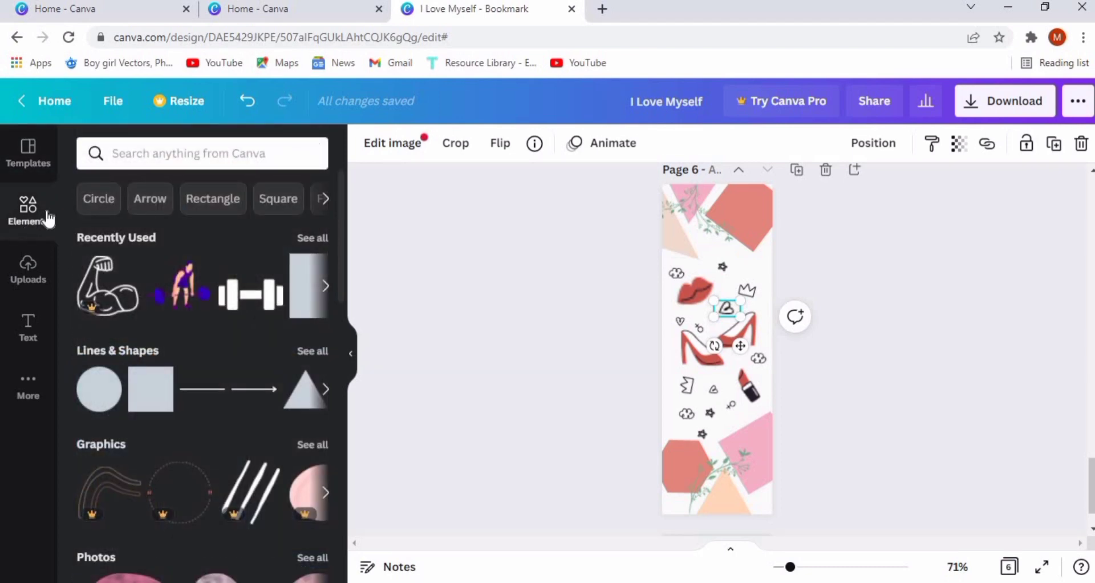
- Search elements for 'chat' and add the blue speech bubble to page 6
{"action": "left_click", "coordinate": [154, 149]}
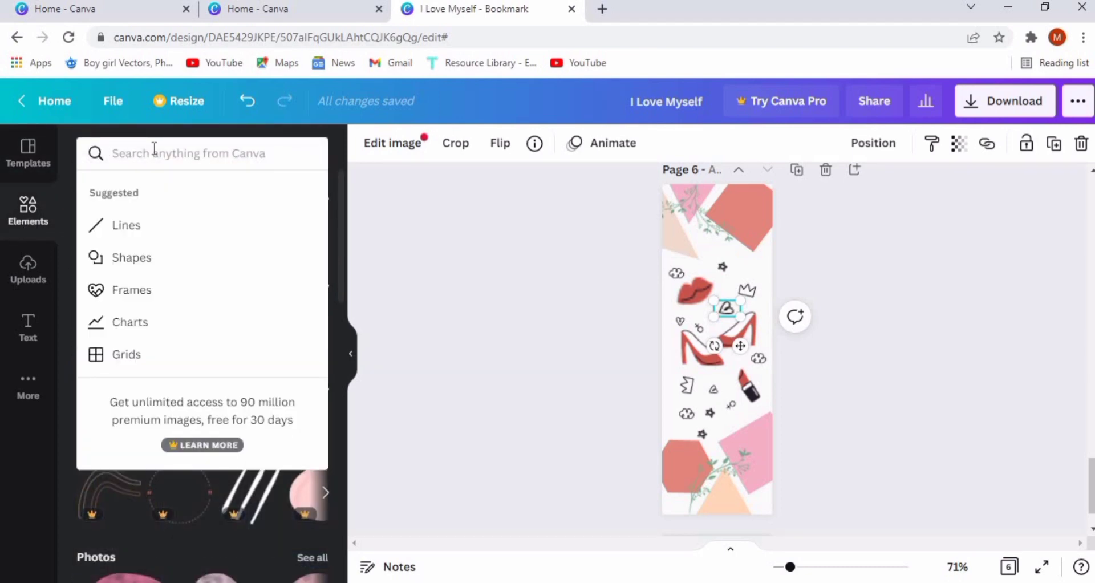
{"action": "type", "text": "chat"}
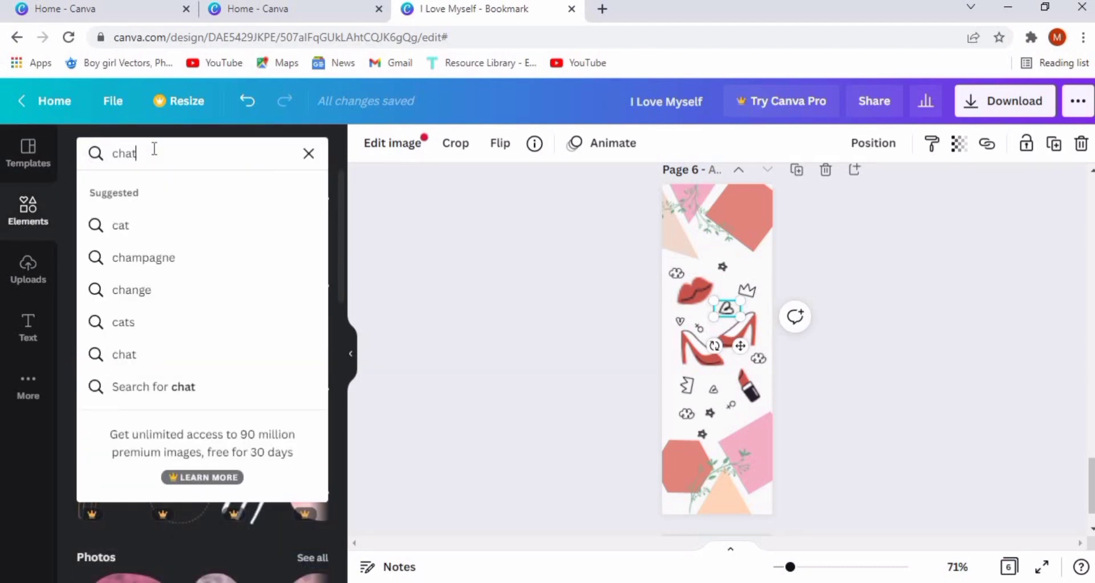
{"action": "key", "text": "Return"}
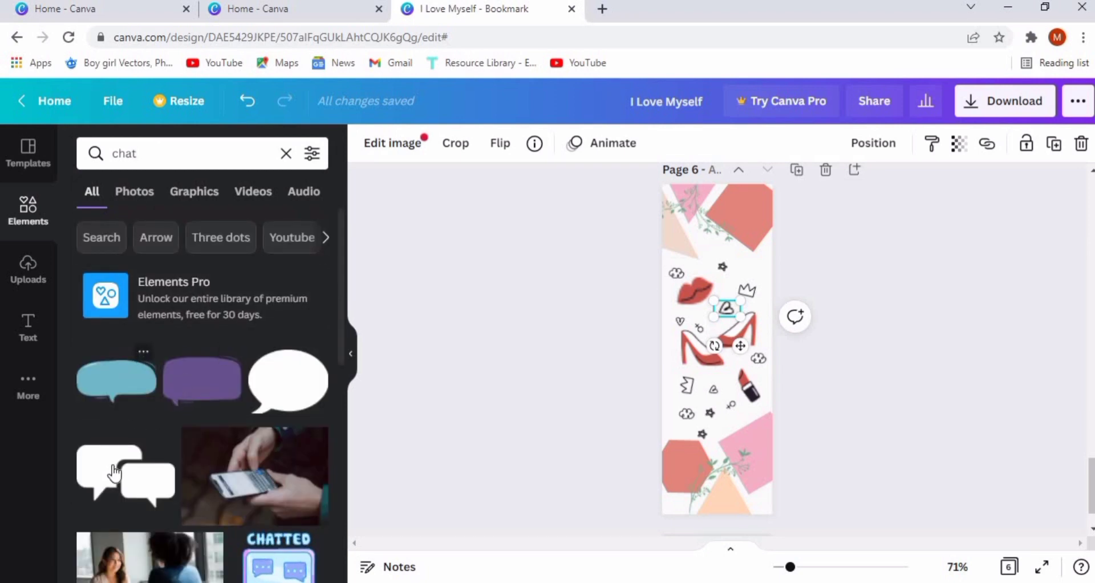
{"action": "left_click", "coordinate": [130, 394]}
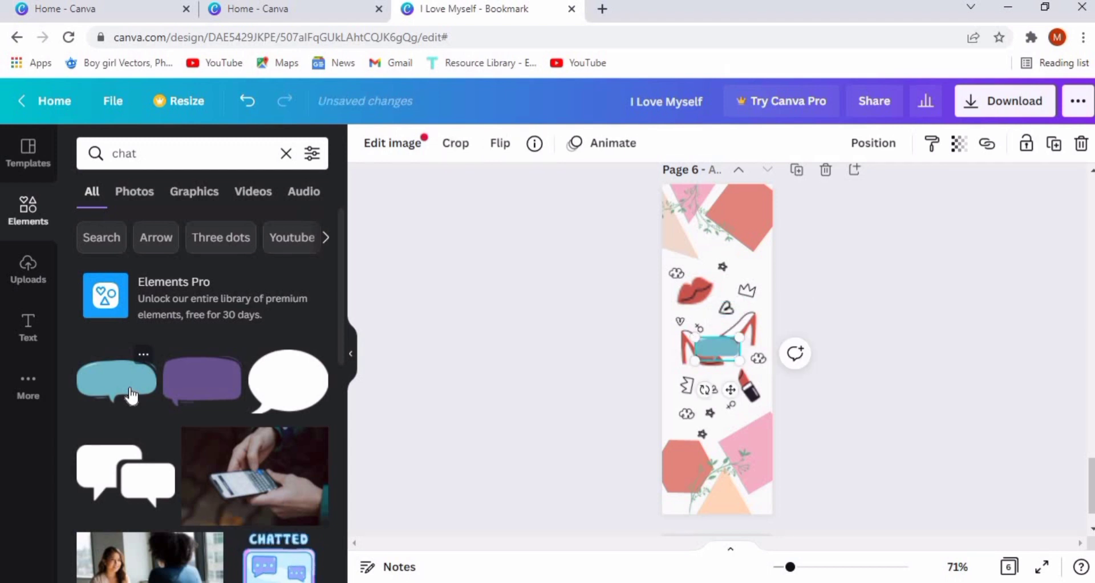
- Enlarge the speech bubble, move it up, tilt it to -19° and send it to back
{"action": "left_click_drag", "start_coordinate": [741, 334], "coordinate": [804, 310]}
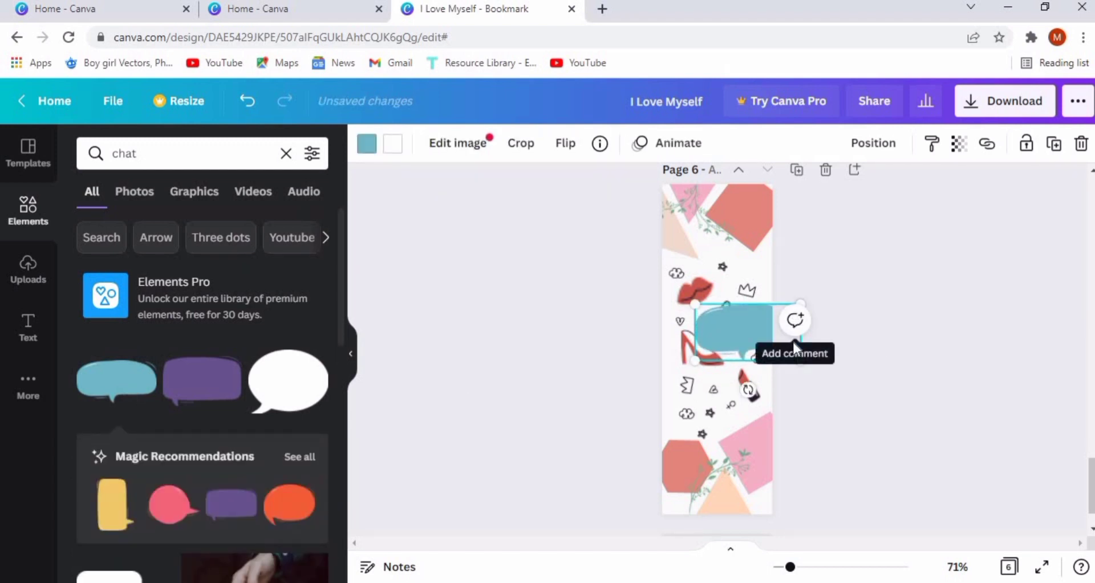
{"action": "left_click_drag", "start_coordinate": [770, 343], "coordinate": [710, 294]}
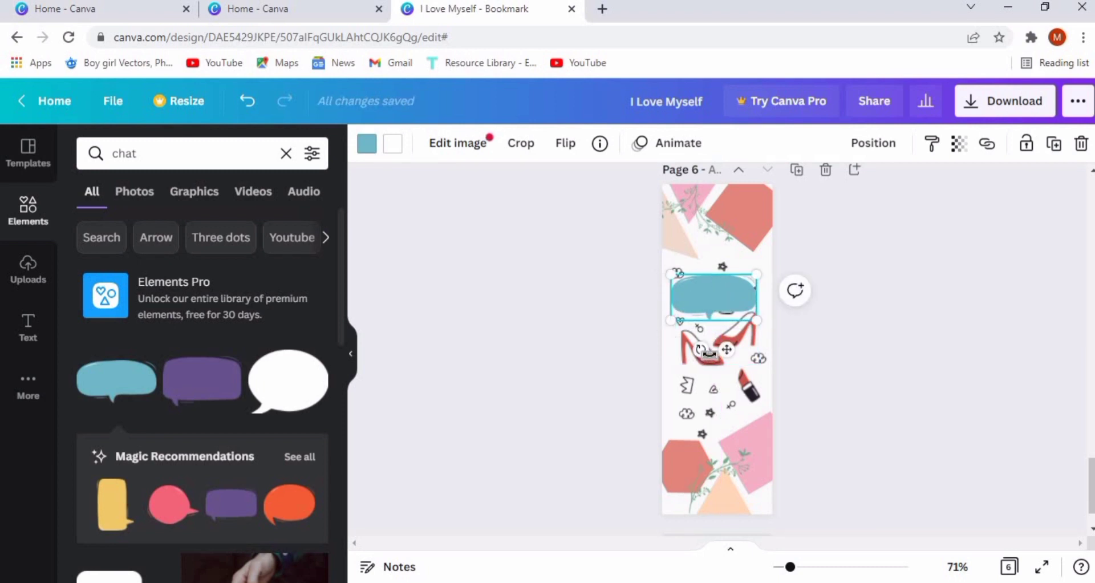
{"action": "left_click_drag", "start_coordinate": [702, 350], "coordinate": [718, 349]}
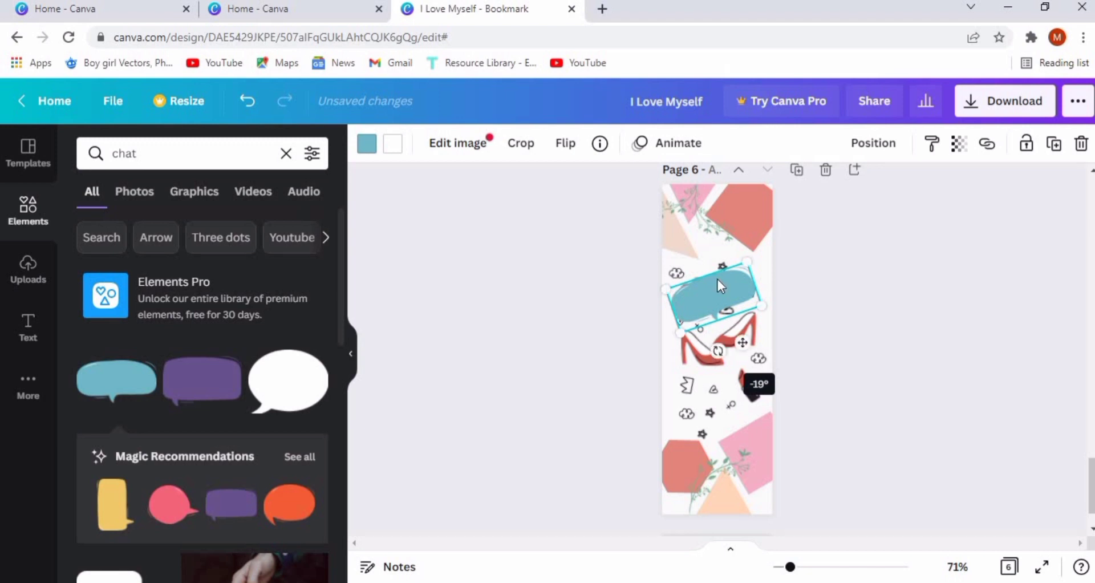
{"action": "left_click_drag", "start_coordinate": [720, 284], "coordinate": [722, 272]}
{"action": "left_click", "coordinate": [868, 146]}
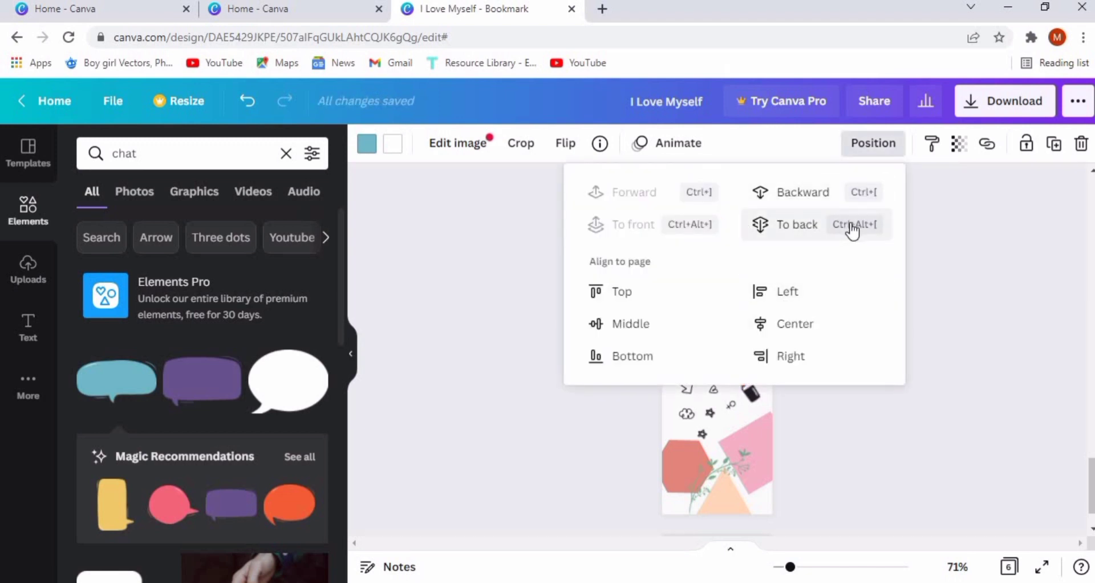
{"action": "left_click", "coordinate": [853, 222]}
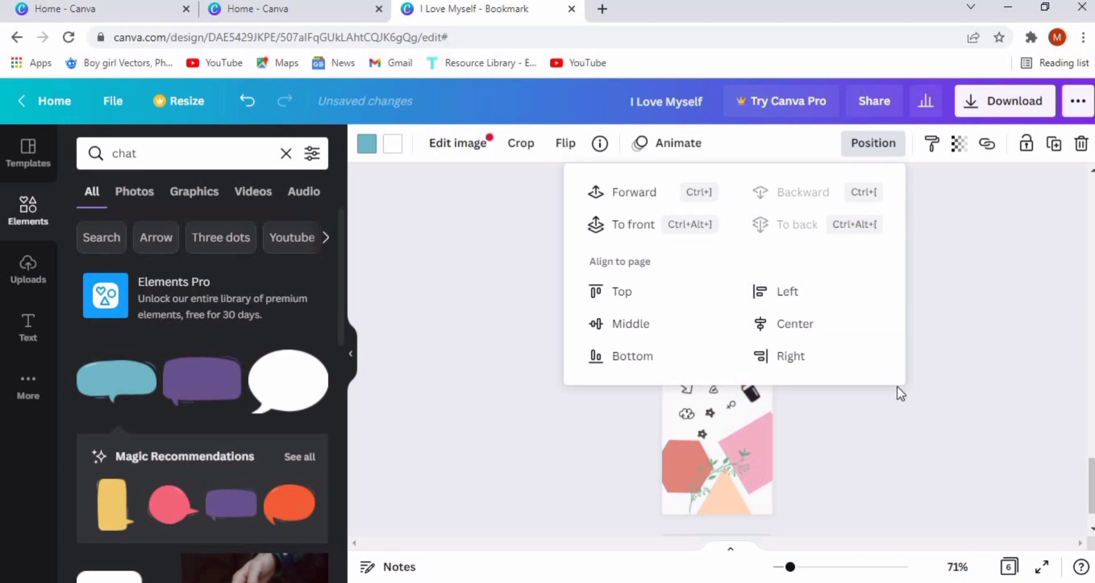
{"action": "left_click", "coordinate": [897, 416]}
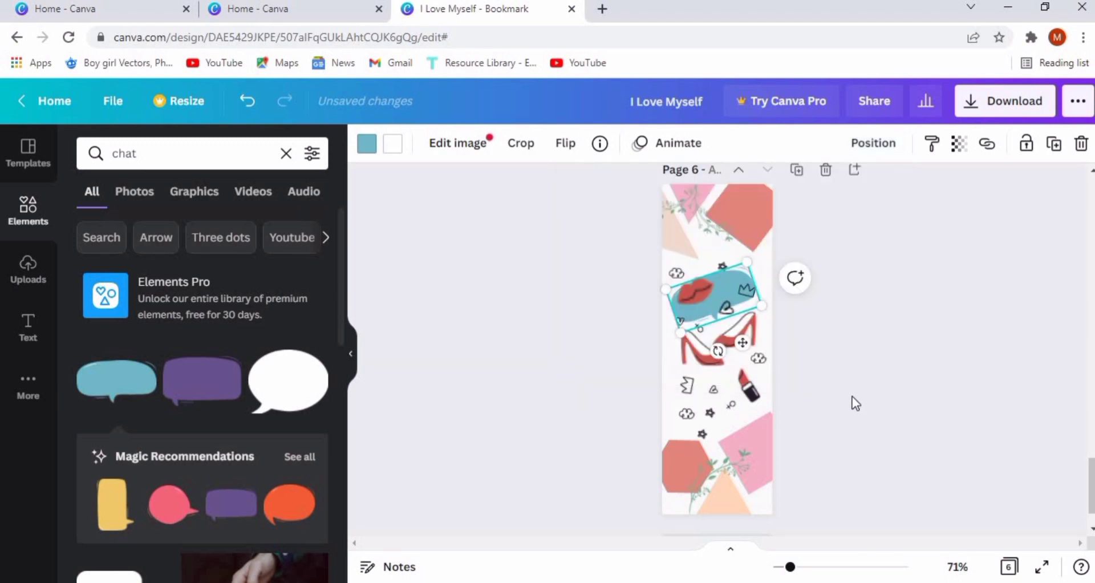
- Move the lips beside the lipstick, delete the small heart, and place the crown at the bubble's top right
{"action": "left_click", "coordinate": [690, 293]}
{"action": "left_click_drag", "start_coordinate": [691, 295], "coordinate": [815, 375]}
{"action": "left_click", "coordinate": [727, 379]}
{"action": "left_click", "coordinate": [714, 392]}
{"action": "key", "text": "Delete"}
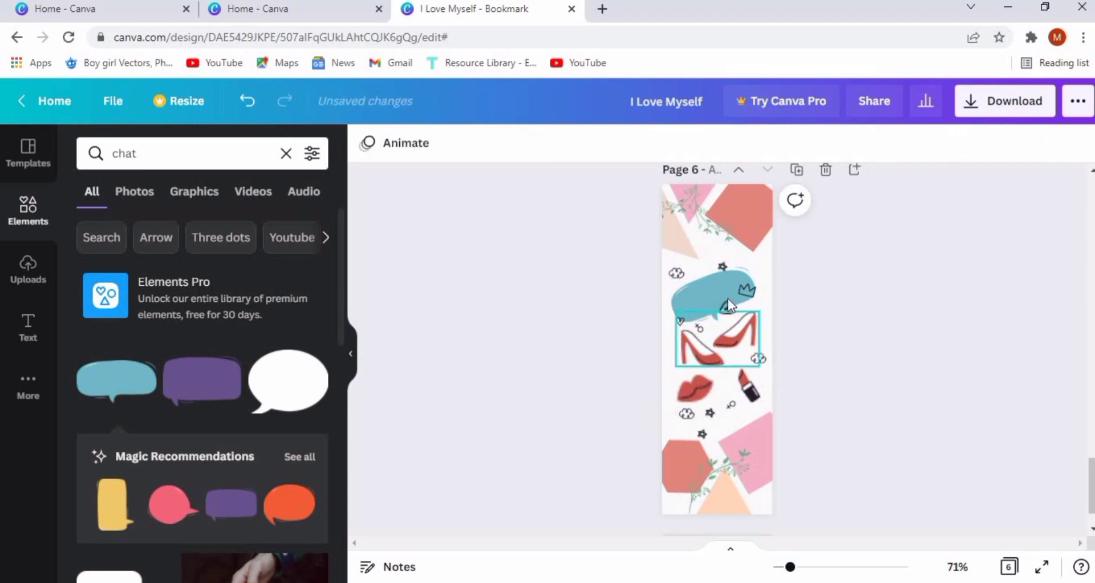
{"action": "left_click_drag", "start_coordinate": [745, 287], "coordinate": [754, 264]}
{"action": "left_click", "coordinate": [728, 318]}
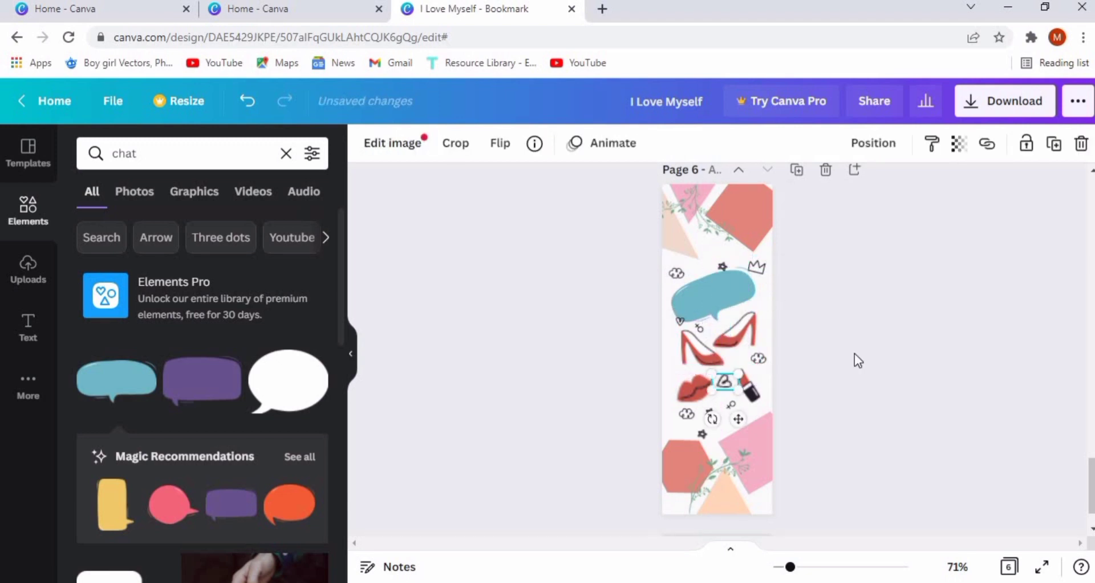
{"action": "left_click", "coordinate": [722, 307]}
{"action": "left_click", "coordinate": [29, 325]}
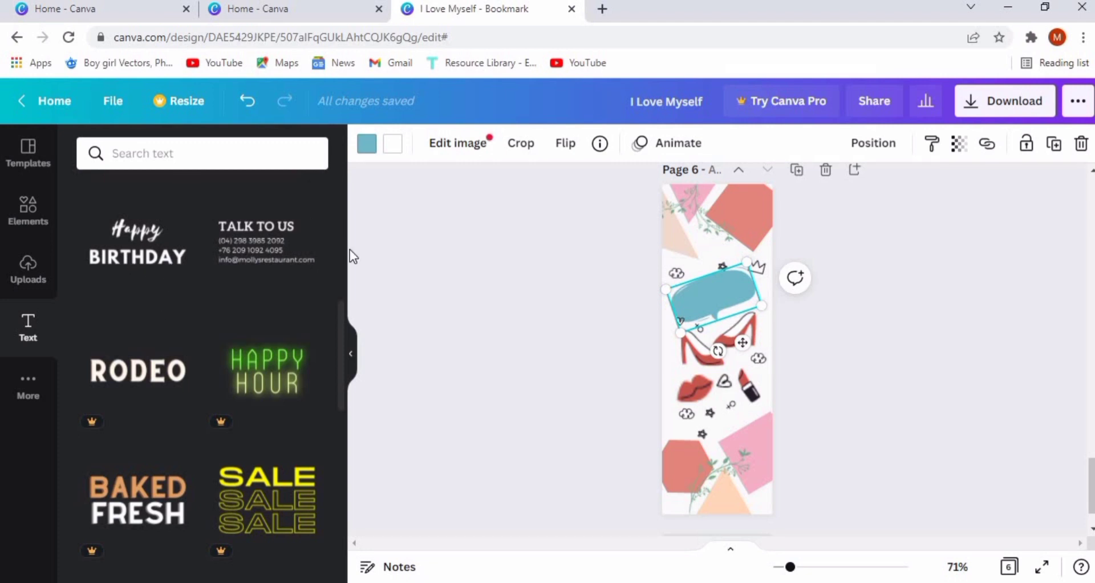
- Add the pink neon GLOW text combination from the text templates to page 6
{"action": "scroll", "coordinate": [342, 323], "scroll_direction": "down", "scroll_amount": 5}
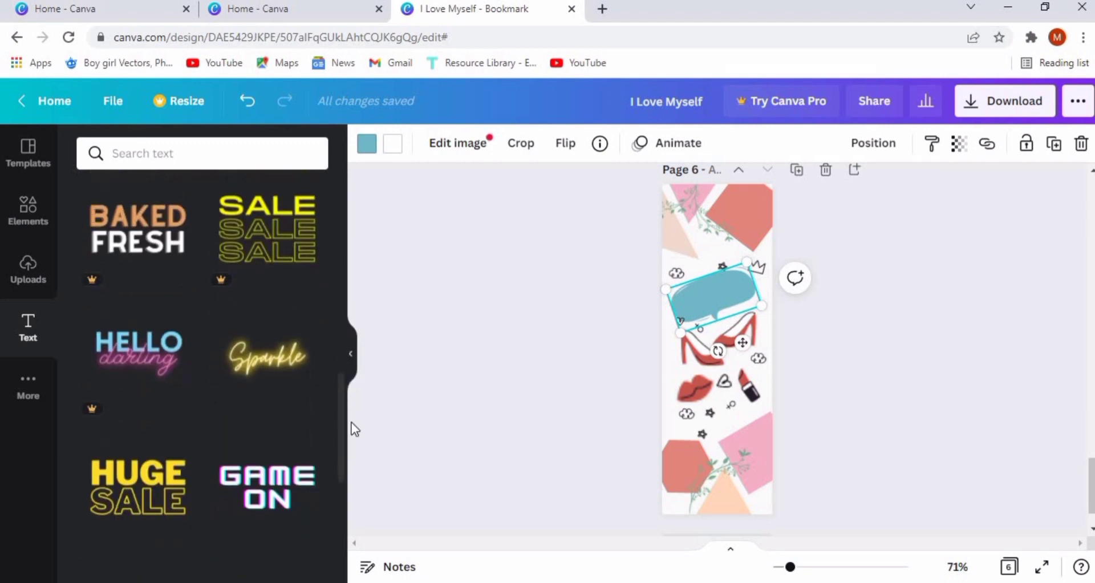
{"action": "scroll", "coordinate": [352, 428], "scroll_direction": "down", "scroll_amount": 5}
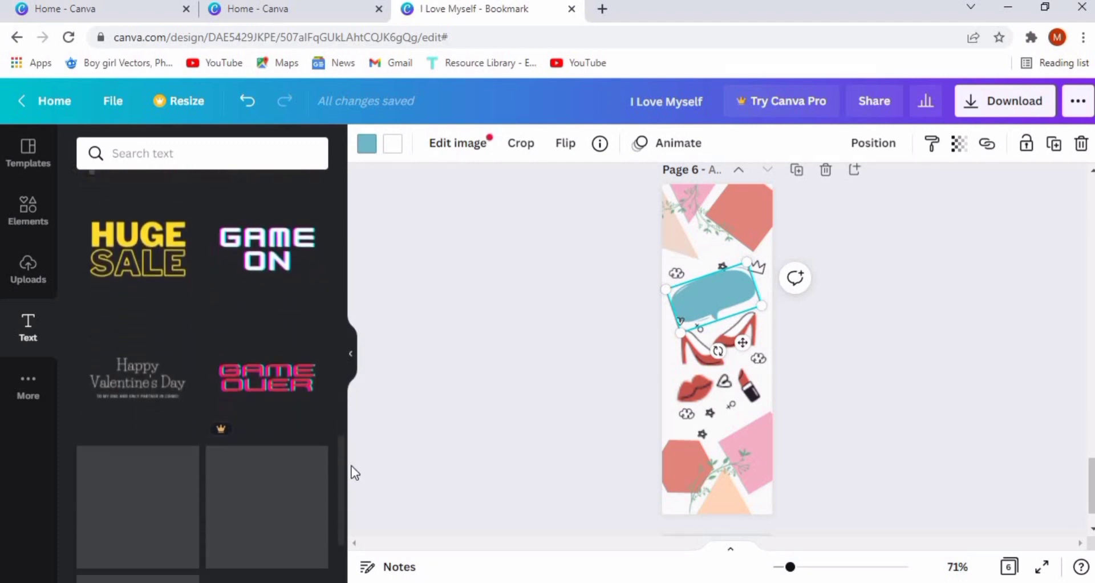
{"action": "left_click_drag", "start_coordinate": [351, 466], "coordinate": [351, 267]}
{"action": "scroll", "coordinate": [161, 272], "scroll_direction": "up", "scroll_amount": 2}
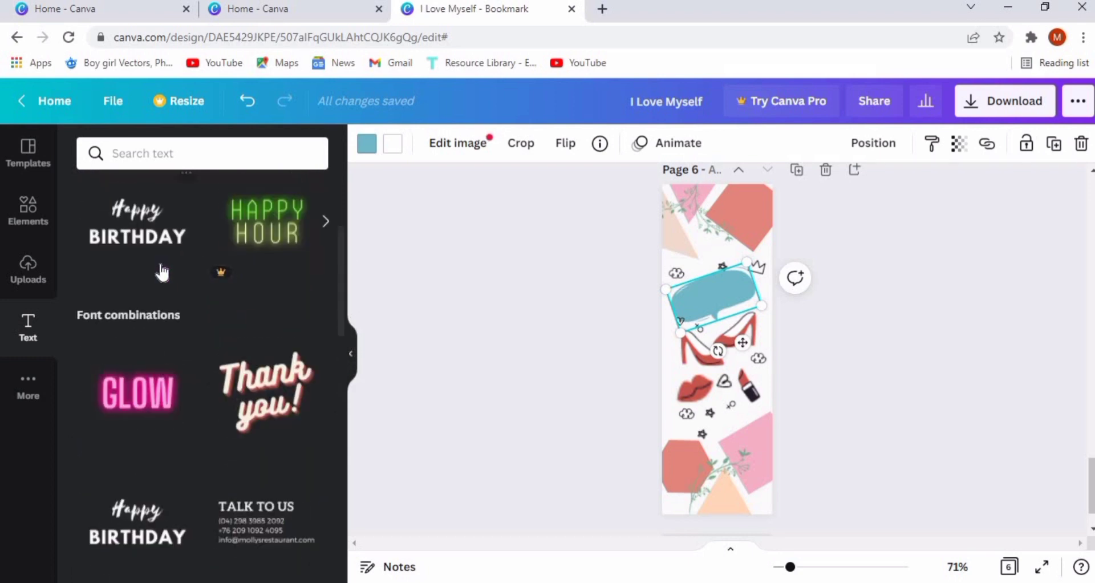
{"action": "left_click", "coordinate": [152, 386]}
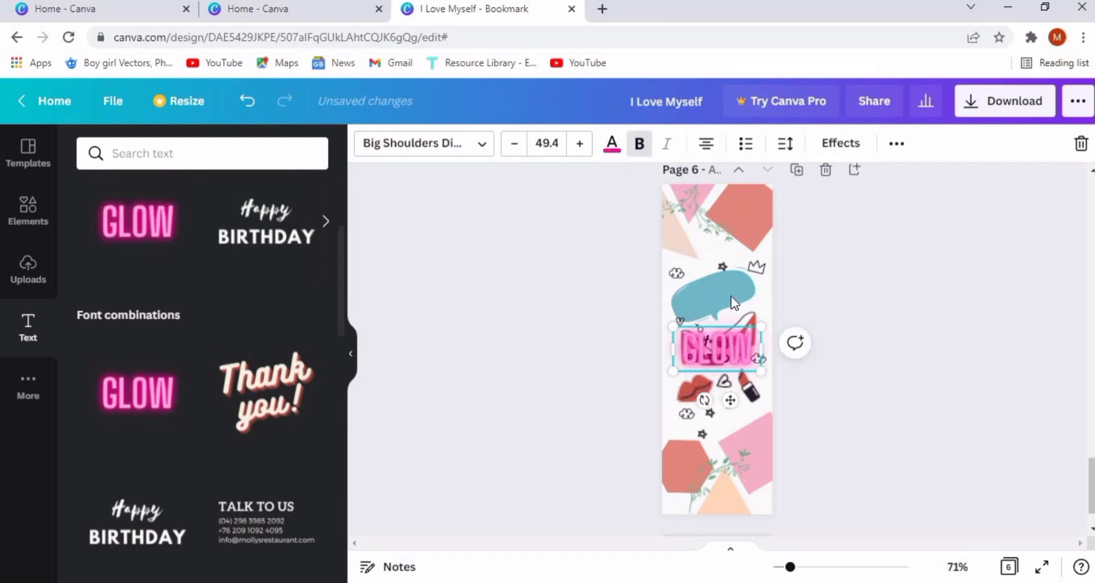
- Move the GLOW text up and delete the leftover Happy Birthday text
{"action": "left_click_drag", "start_coordinate": [727, 344], "coordinate": [737, 270]}
{"action": "left_click", "coordinate": [717, 353]}
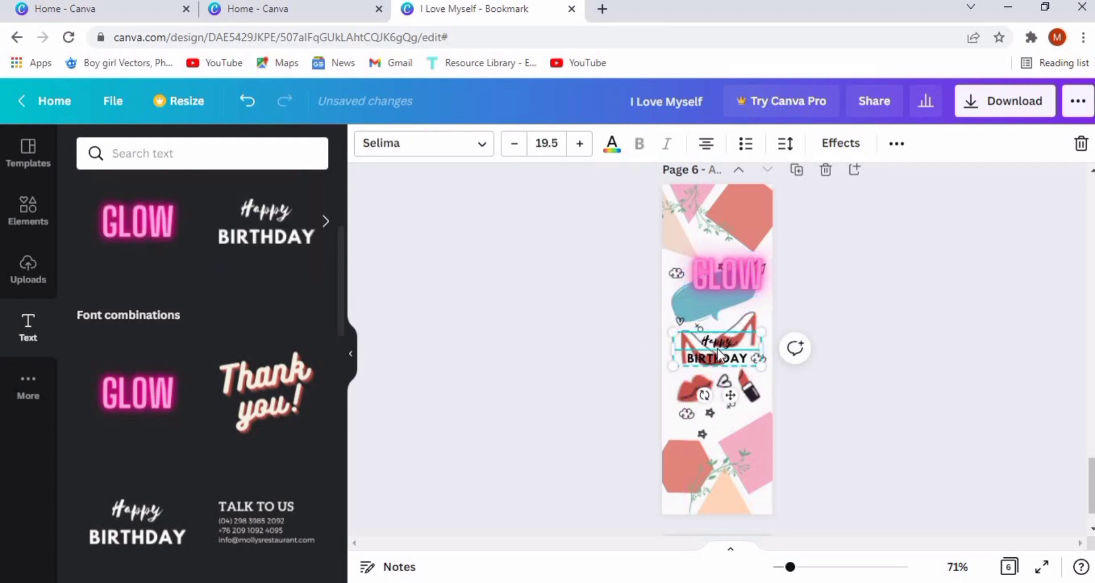
{"action": "key", "text": "Delete"}
- Change the text to 'GIRLPOWER', then shrink and tilt it onto the speech bubble
{"action": "left_click", "coordinate": [717, 268]}
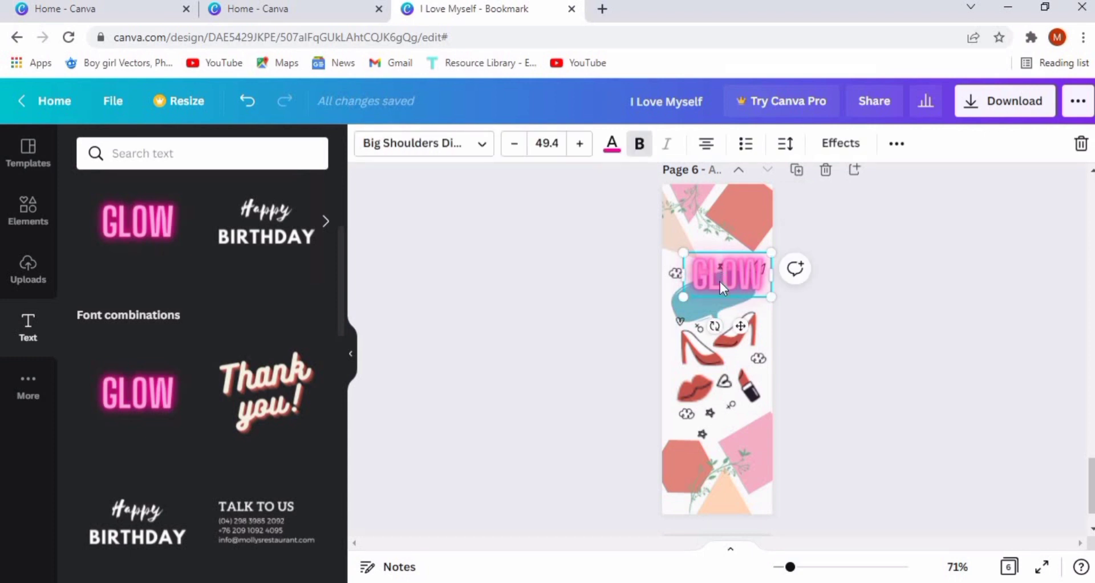
{"action": "double_click", "coordinate": [760, 277]}
{"action": "type", "text": "GIRL POWER"}
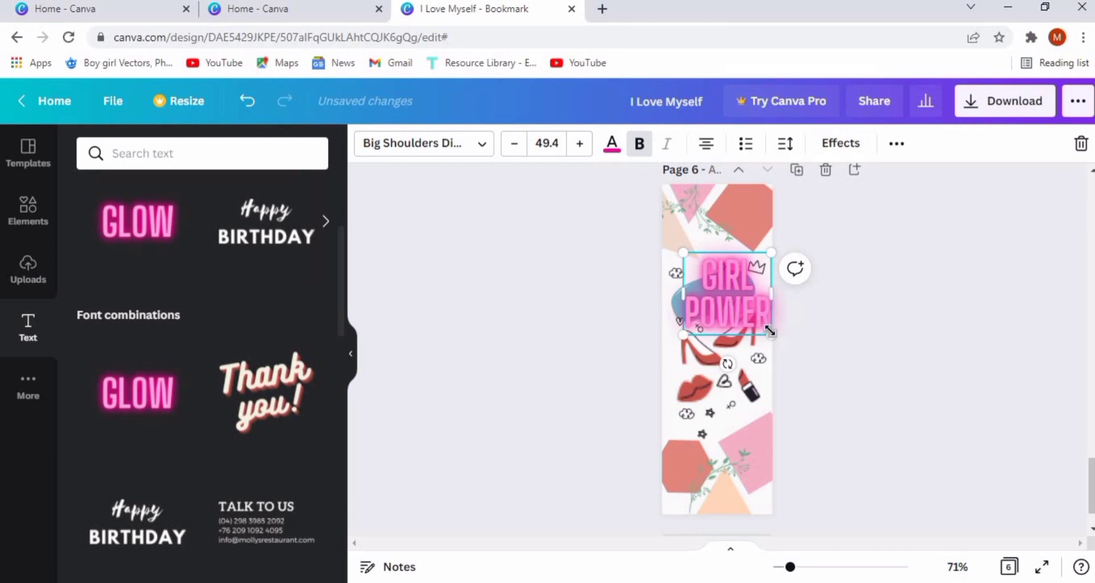
{"action": "left_click_drag", "start_coordinate": [770, 331], "coordinate": [779, 273]}
{"action": "left_click", "coordinate": [686, 291]}
{"action": "key", "text": "BackSpace"}
{"action": "left_click_drag", "start_coordinate": [728, 296], "coordinate": [738, 311]}
{"action": "left_click_drag", "start_coordinate": [763, 261], "coordinate": [694, 287]}
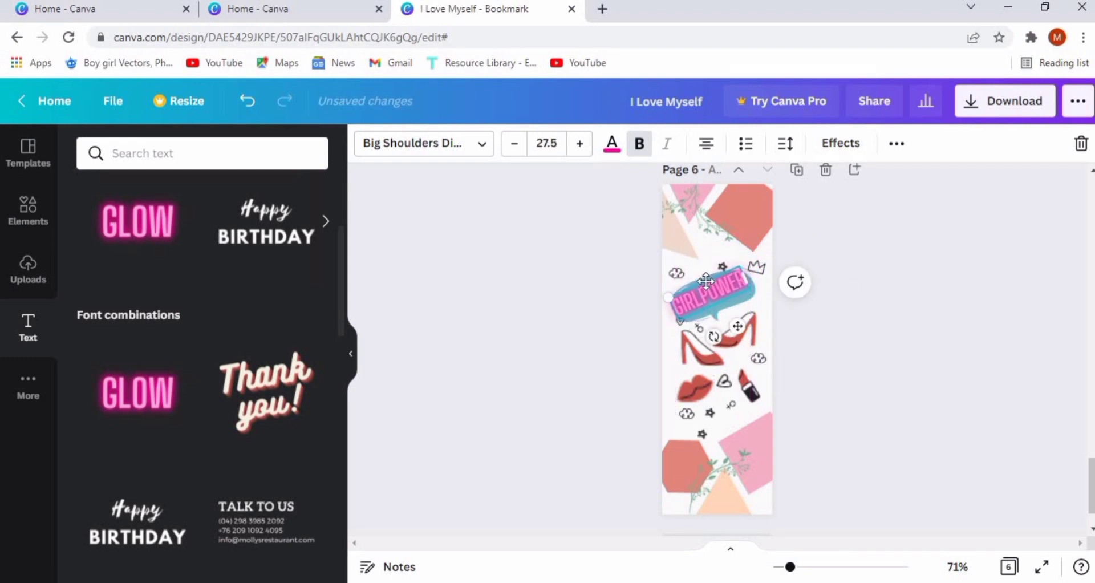
{"action": "left_click_drag", "start_coordinate": [754, 294], "coordinate": [699, 290]}
- Darken the GIRLPOWER text and tint the speech bubble pale teal
{"action": "left_click", "coordinate": [611, 150]}
{"action": "left_click", "coordinate": [148, 236]}
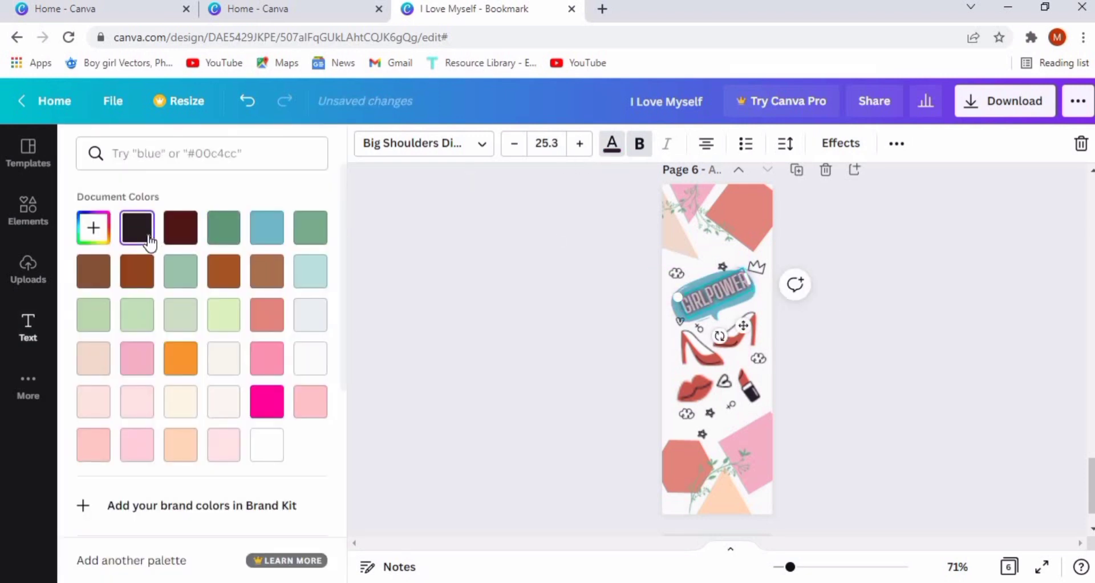
{"action": "left_click", "coordinate": [696, 284]}
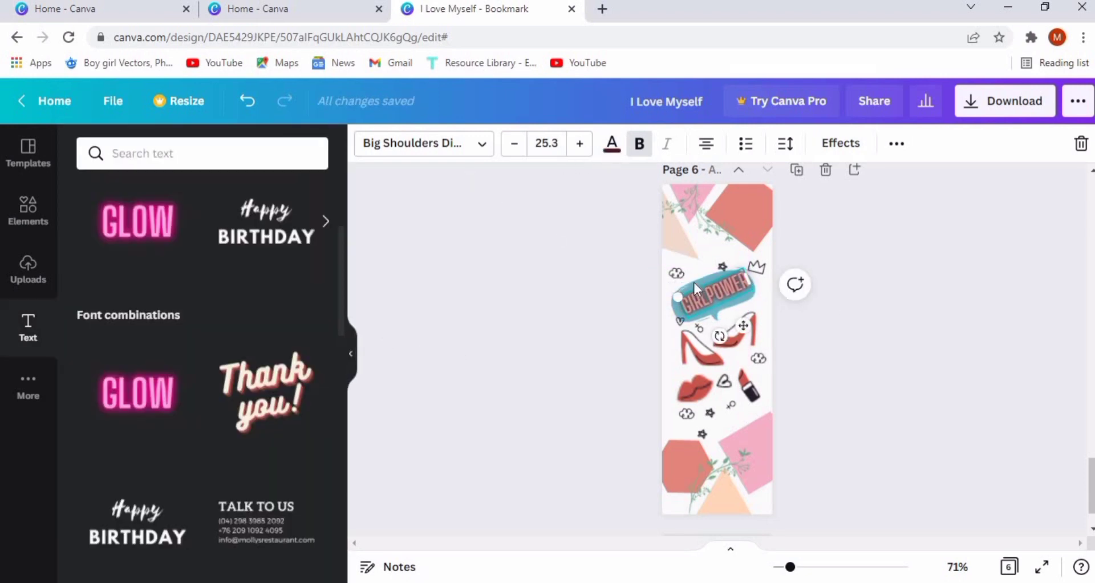
{"action": "left_click", "coordinate": [858, 321]}
{"action": "left_click", "coordinate": [679, 298]}
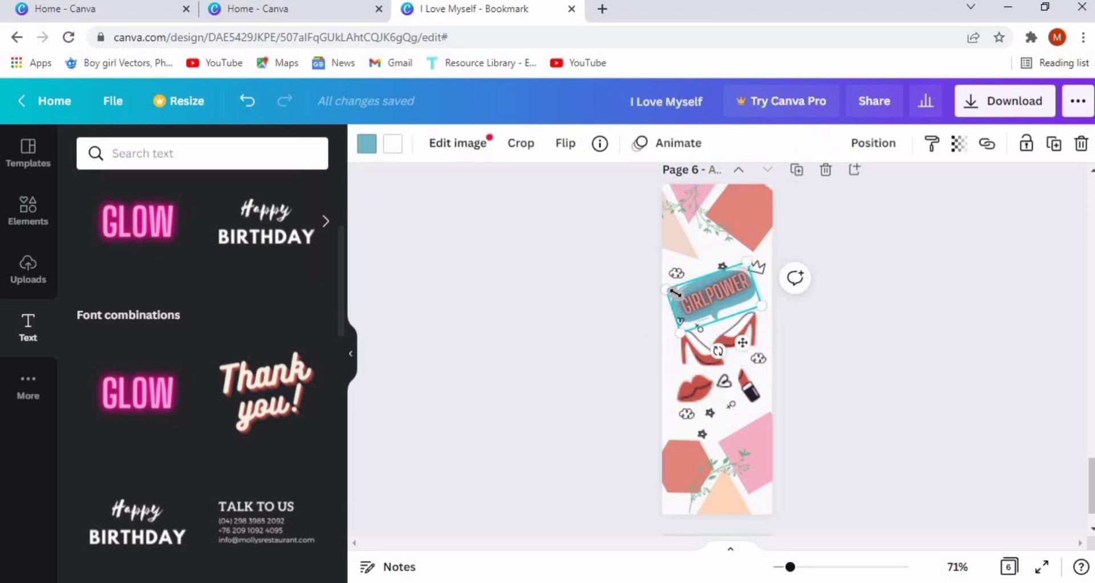
{"action": "left_click", "coordinate": [372, 151]}
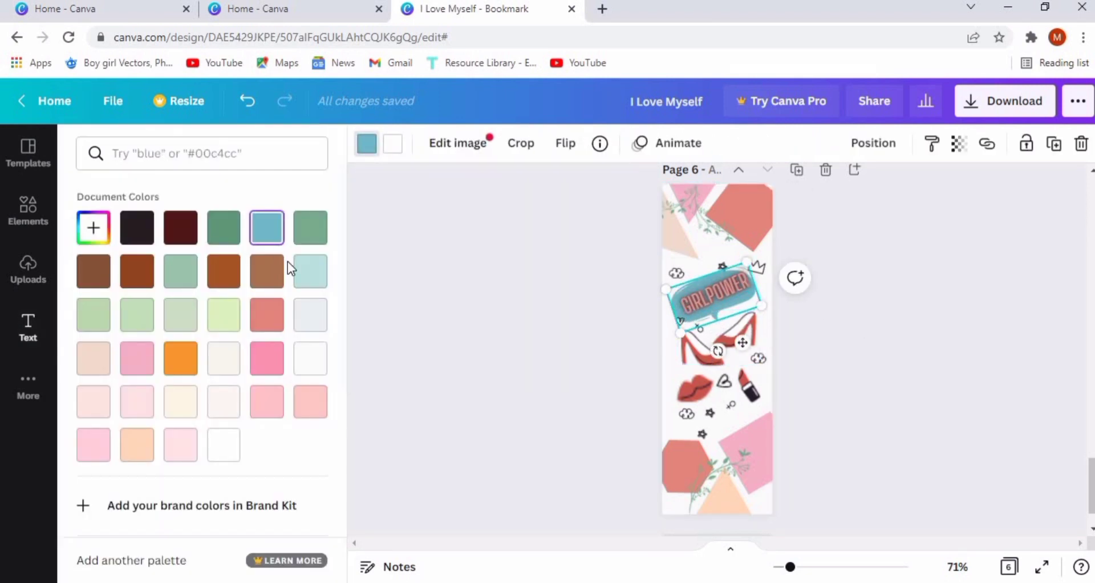
{"action": "left_click", "coordinate": [318, 272]}
- Recolour the GIRLPOWER lettering dark brown after trying orange-pink
{"action": "left_click", "coordinate": [707, 304]}
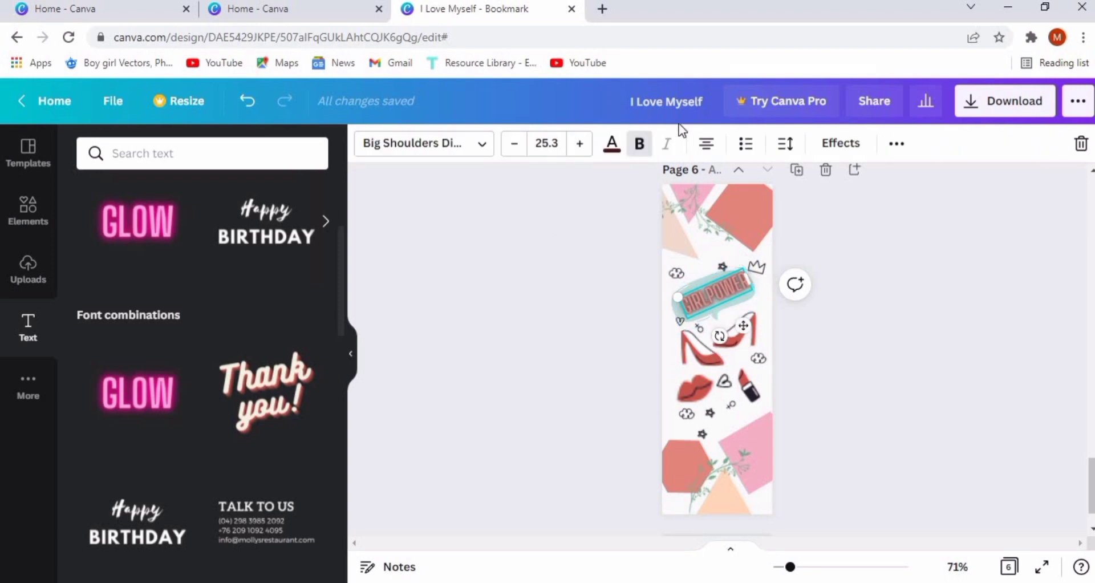
{"action": "left_click", "coordinate": [612, 143]}
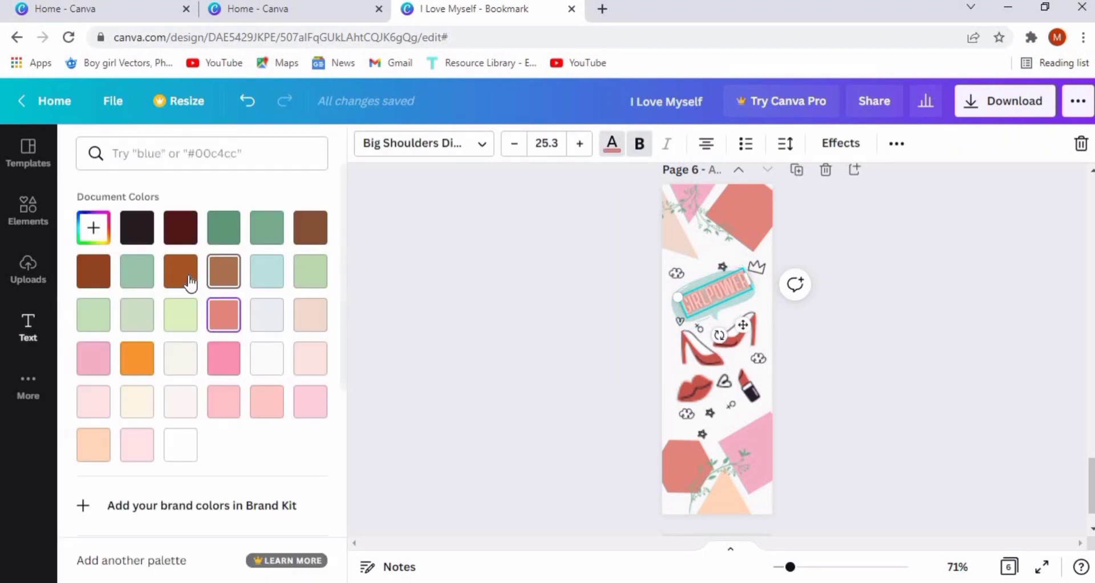
{"action": "left_click", "coordinate": [137, 363]}
{"action": "left_click", "coordinate": [103, 285]}
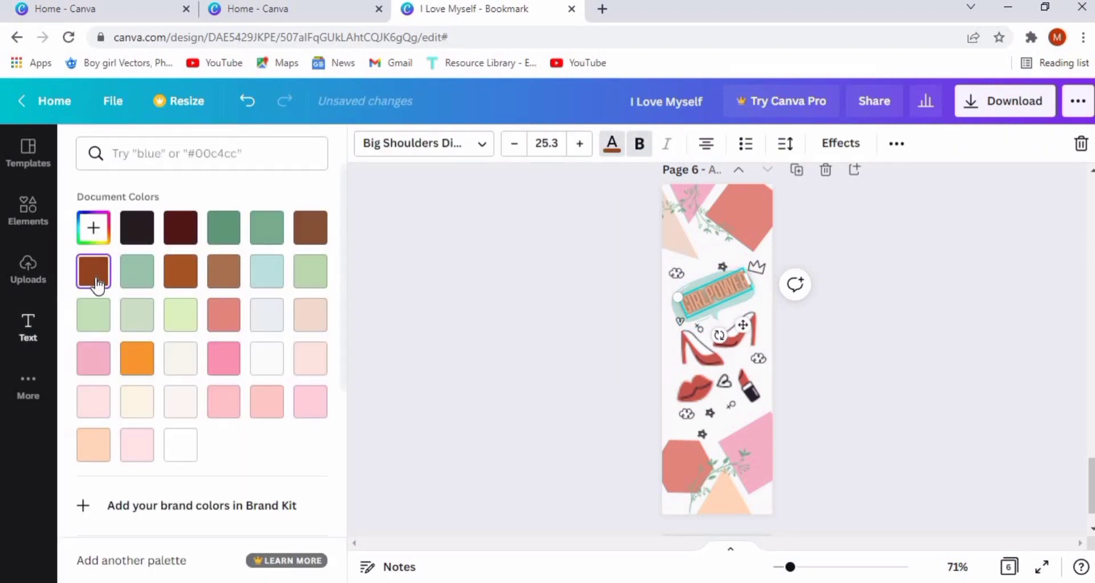
{"action": "left_click", "coordinate": [550, 344]}
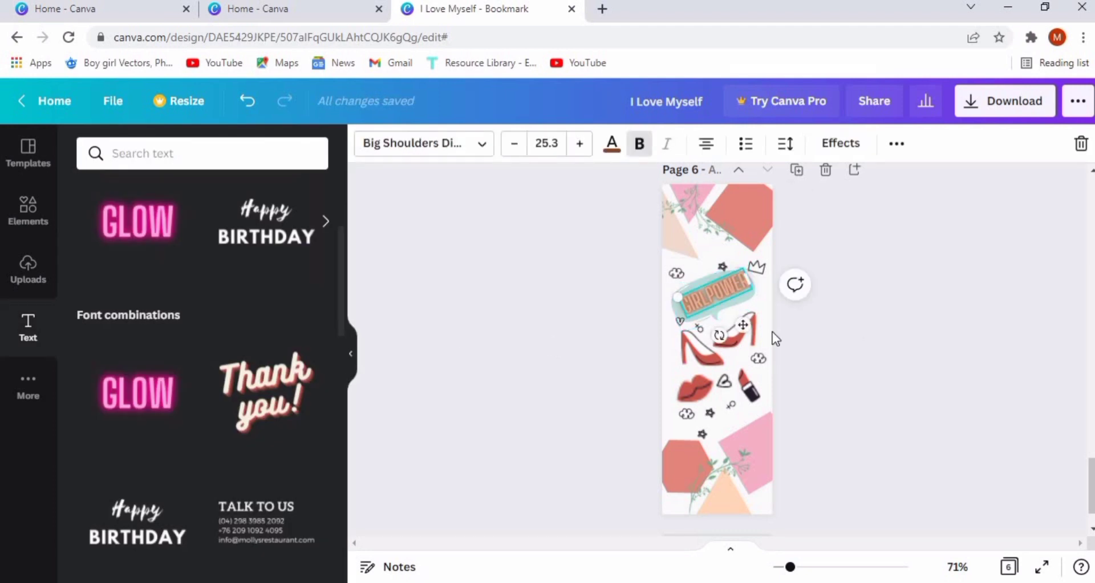
{"action": "left_click", "coordinate": [791, 567]}
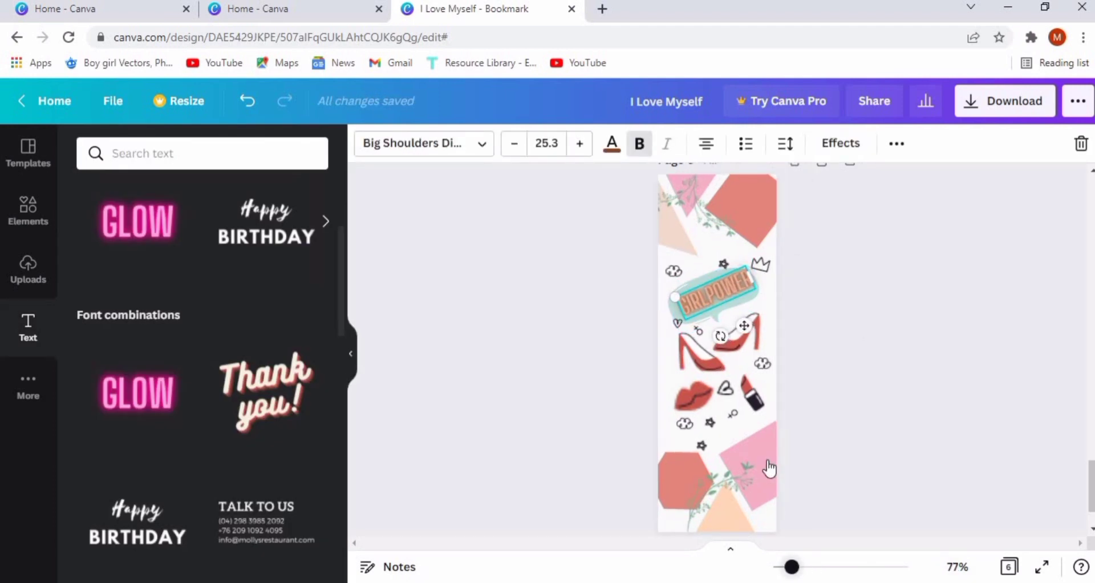
- Zoom in and rotate GIRLPOWER slightly clockwise so it sits straighter in the bubble
{"action": "left_click", "coordinate": [801, 568]}
{"action": "left_click", "coordinate": [801, 567]}
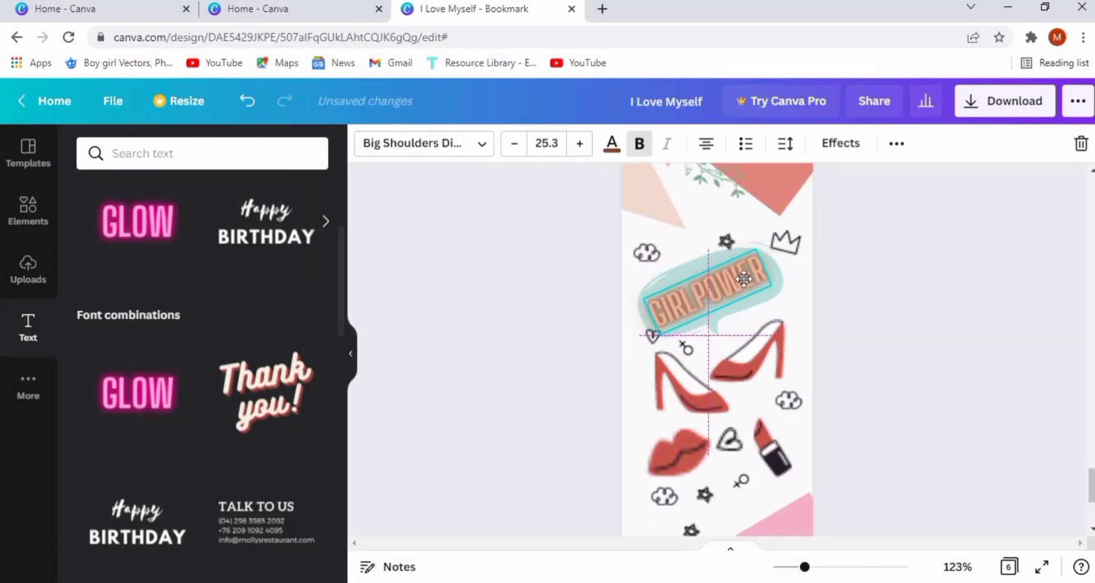
{"action": "left_click_drag", "start_coordinate": [715, 343], "coordinate": [711, 343]}
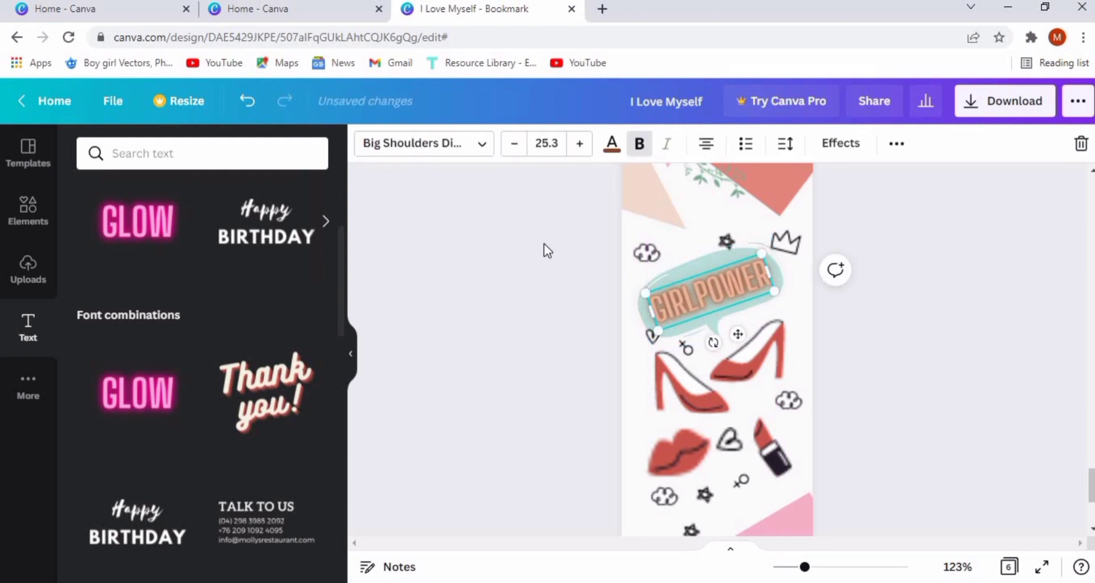
{"action": "left_click_drag", "start_coordinate": [803, 567], "coordinate": [790, 567]}
{"action": "left_click", "coordinate": [1091, 489]}
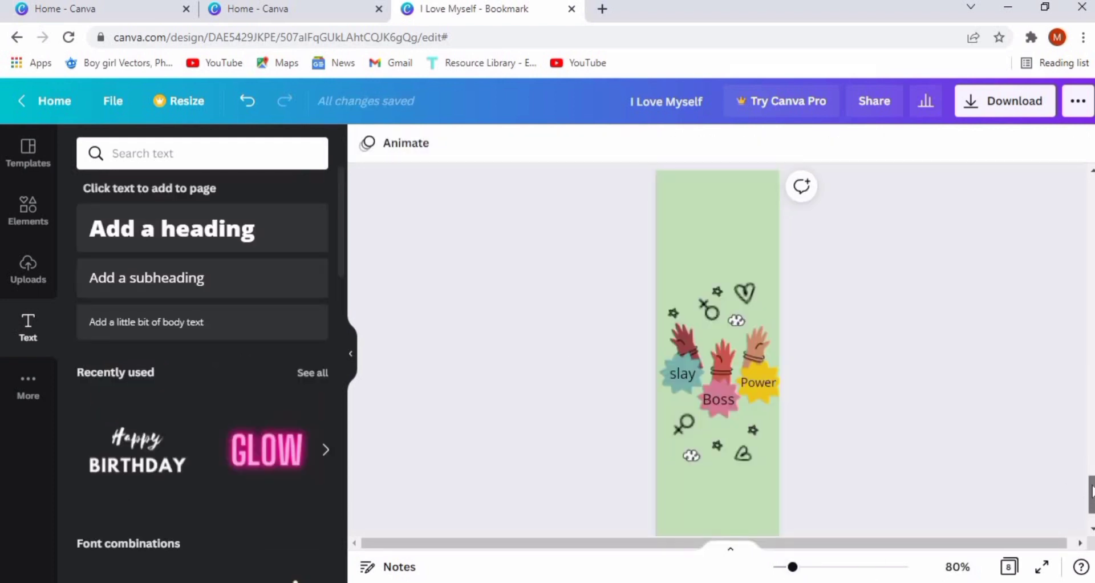
{"action": "left_click_drag", "start_coordinate": [1091, 489], "coordinate": [1090, 196]}
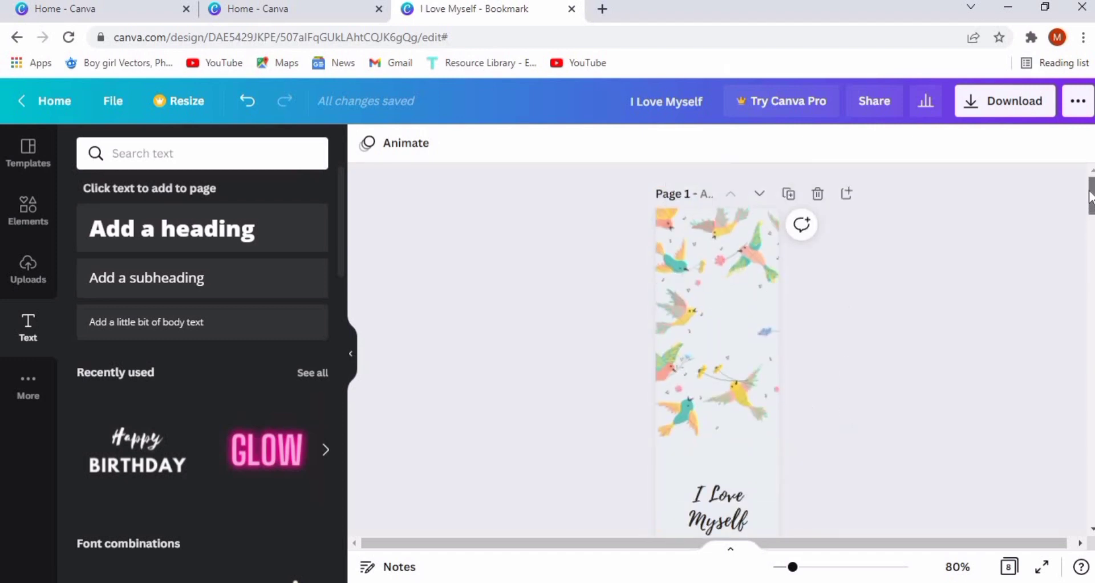
- Download a free watermarked PDF Print draft, adding Page 3 to the page selection
{"action": "left_click", "coordinate": [976, 100]}
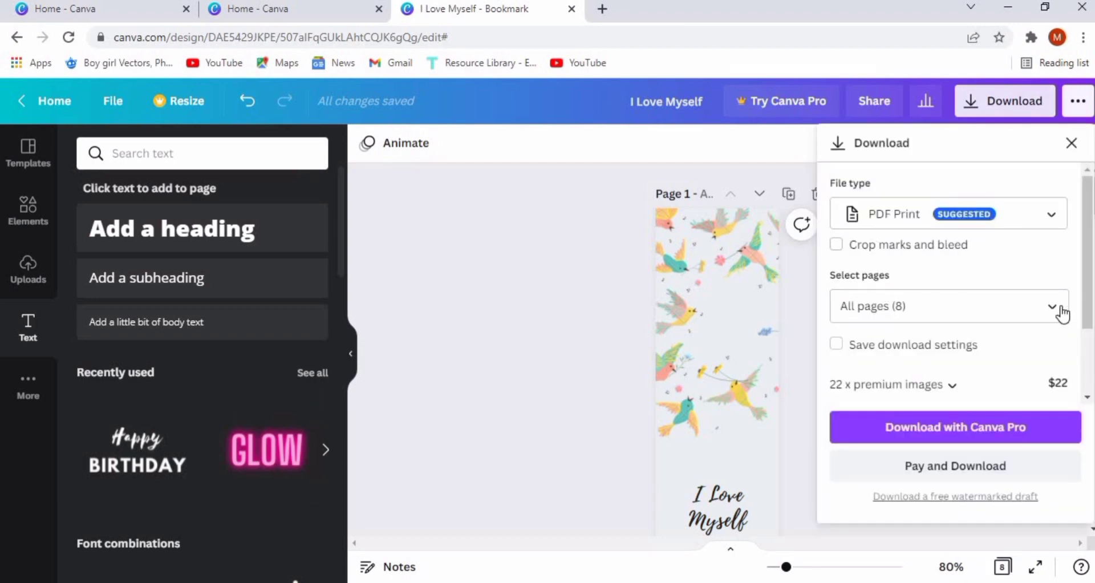
{"action": "left_click", "coordinate": [1042, 318]}
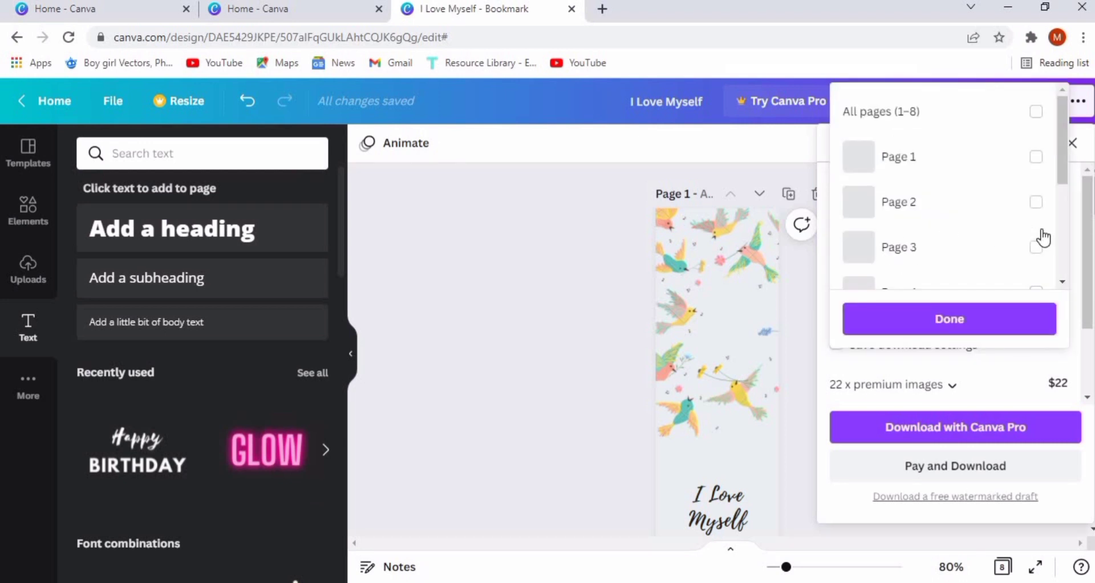
{"action": "left_click", "coordinate": [1037, 247]}
{"action": "left_click", "coordinate": [901, 311]}
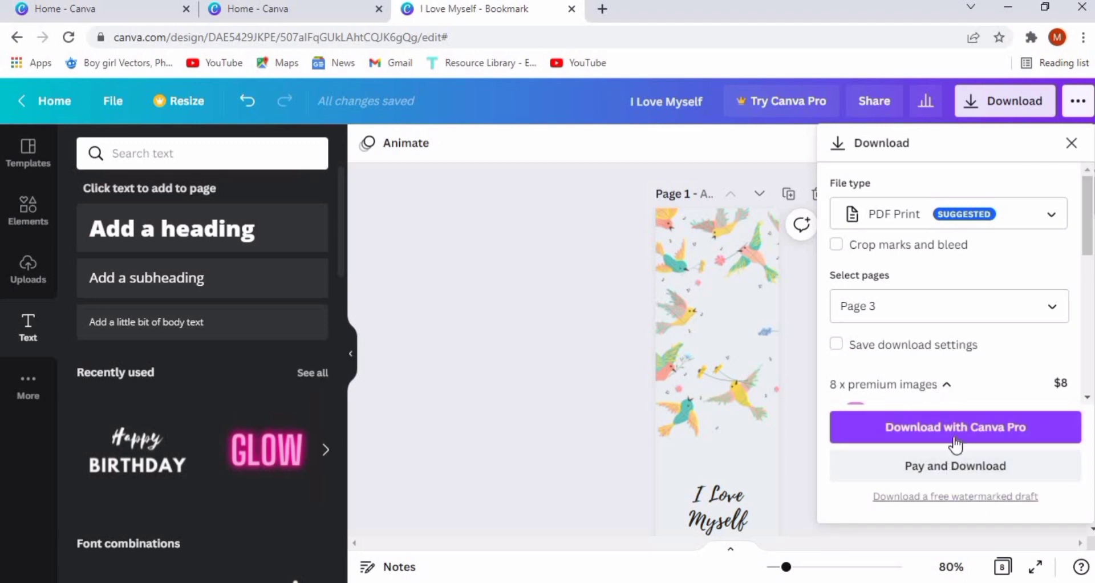
{"action": "left_click", "coordinate": [936, 497]}
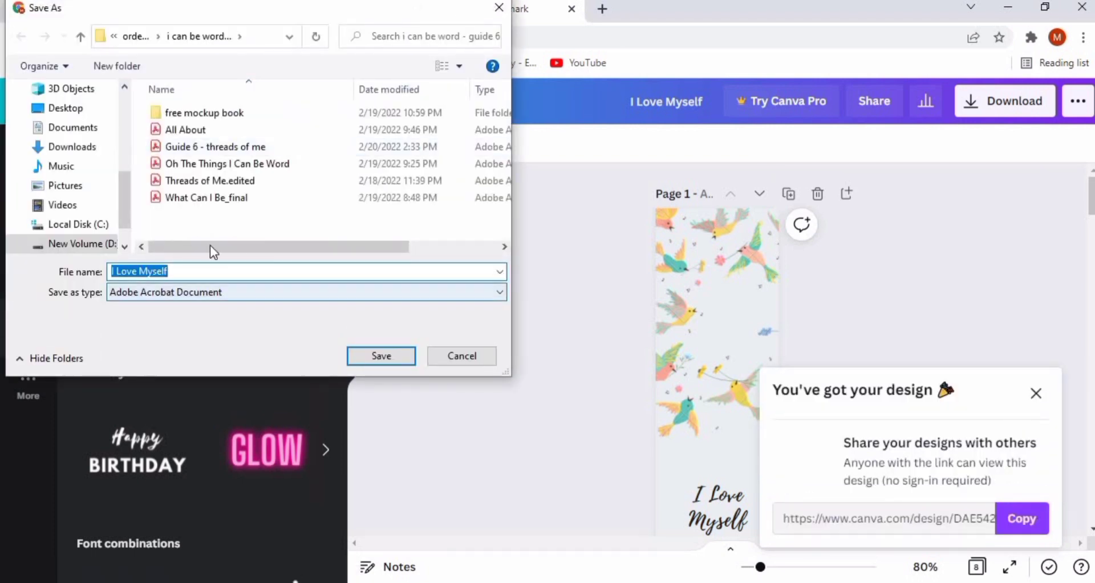
- Save the PDF to D:\1st utube\woman day card and open it in Acrobat Reader
{"action": "left_click", "coordinate": [94, 242]}
{"action": "double_click", "coordinate": [216, 113]}
{"action": "left_click_drag", "start_coordinate": [505, 112], "coordinate": [512, 223]}
{"action": "double_click", "coordinate": [293, 231]}
{"action": "left_click", "coordinate": [368, 354]}
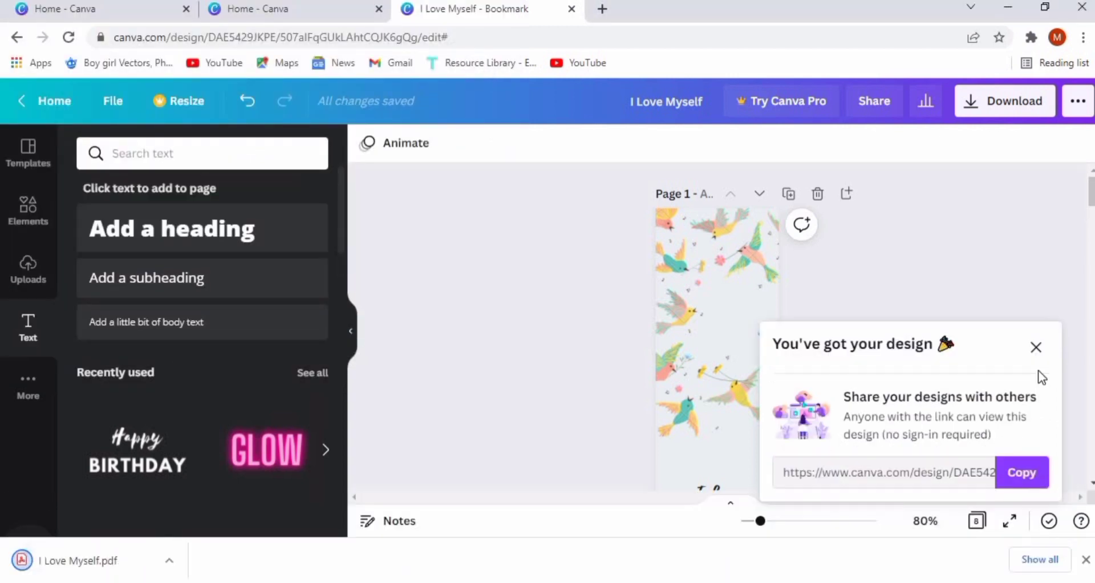
{"action": "left_click", "coordinate": [1035, 350]}
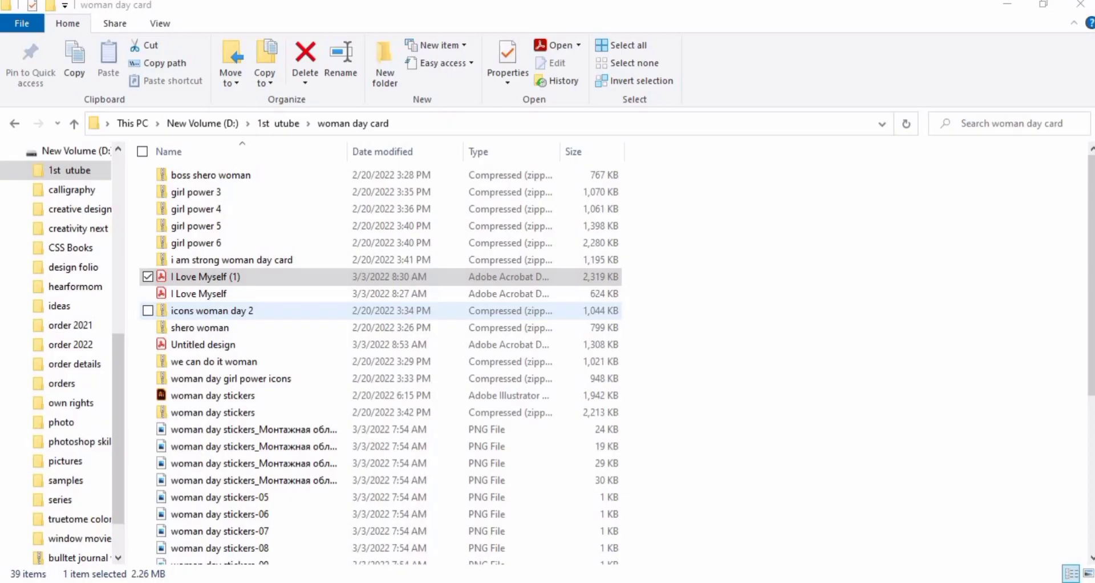
{"action": "double_click", "coordinate": [220, 278]}
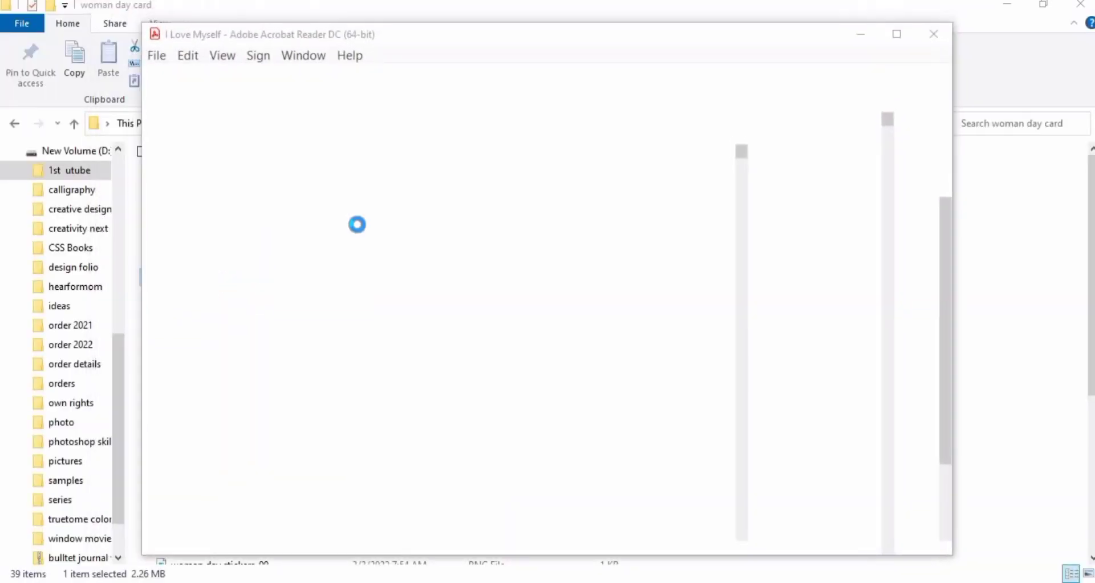
- Maximize the Acrobat window and set the view to Fit One Full Page
{"action": "left_click", "coordinate": [897, 35]}
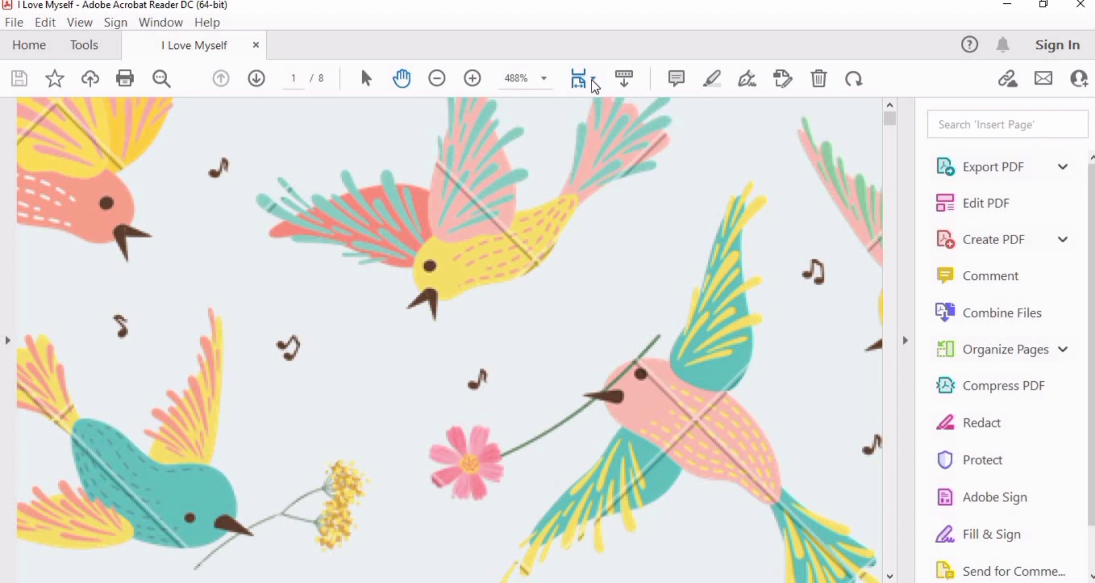
{"action": "left_click", "coordinate": [594, 83]}
{"action": "left_click", "coordinate": [639, 129]}
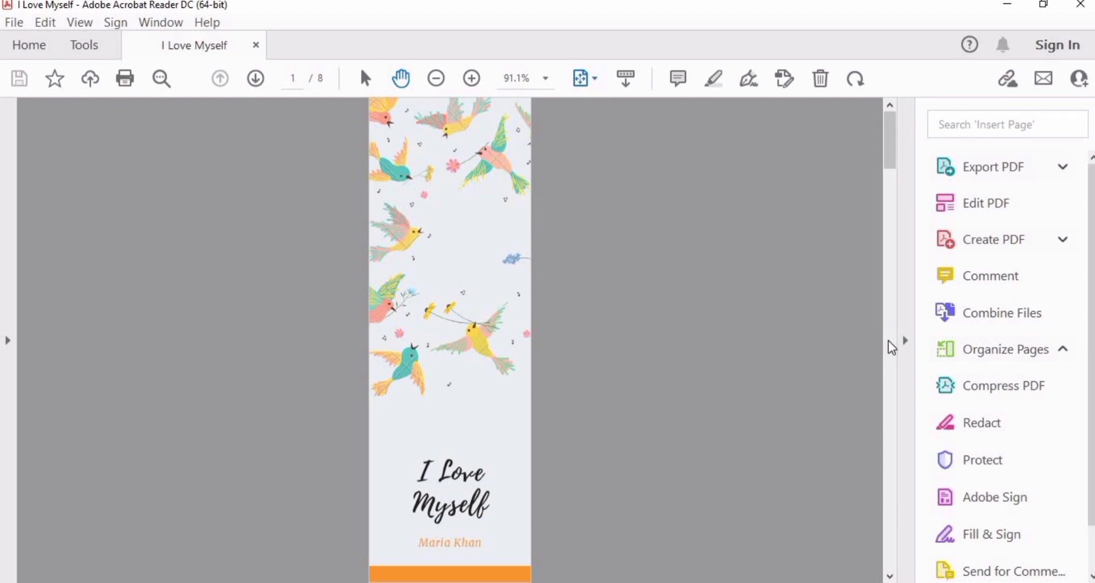
- Page through all eight bookmark pages and return to page 1
{"action": "scroll", "coordinate": [891, 346], "scroll_direction": "down", "scroll_amount": 3}
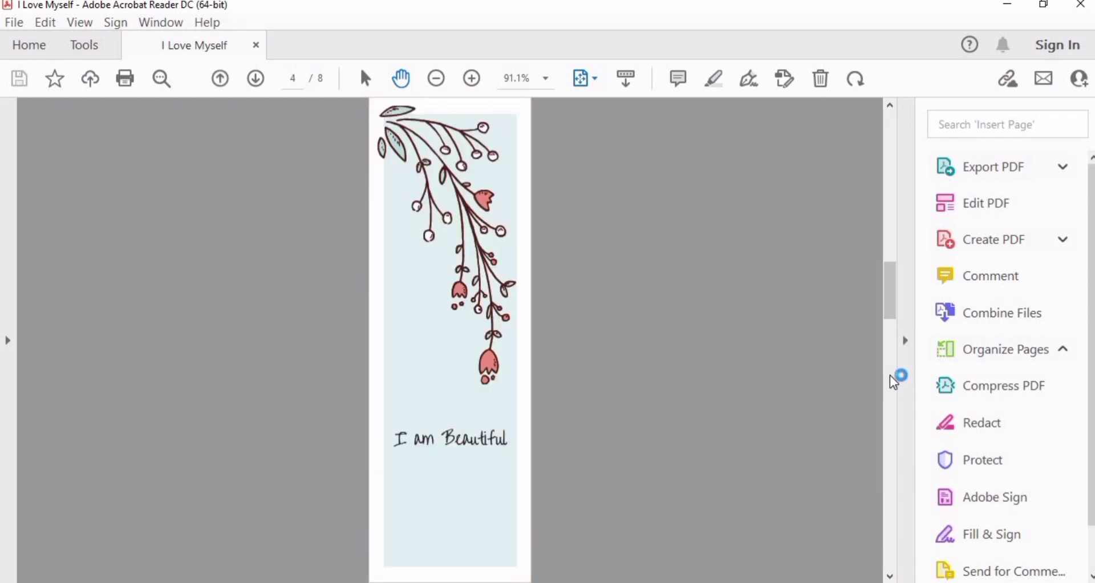
{"action": "left_click", "coordinate": [893, 416]}
{"action": "left_click", "coordinate": [893, 417]}
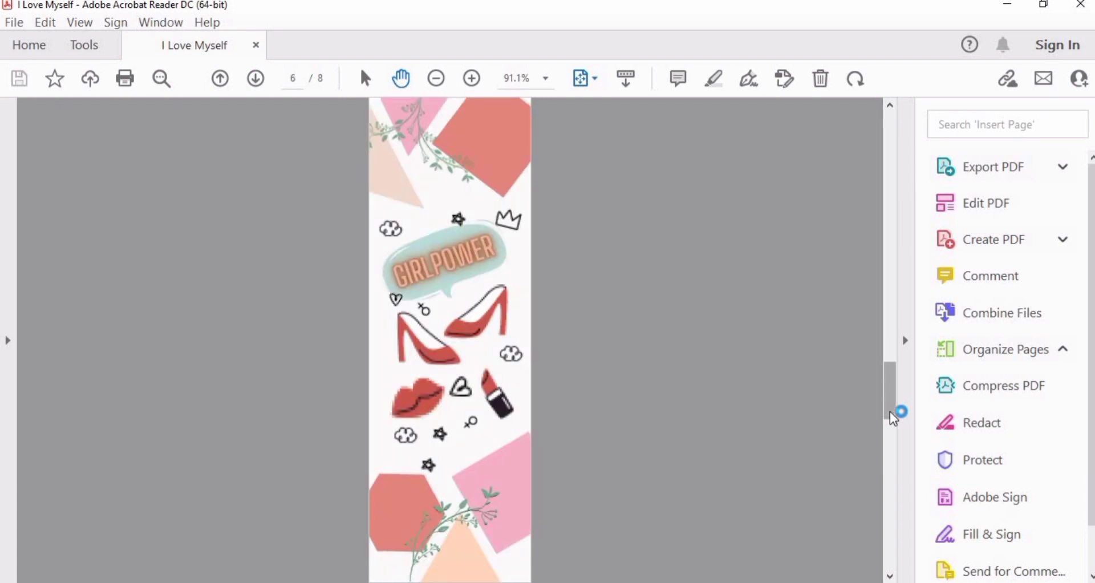
{"action": "left_click", "coordinate": [895, 456]}
{"action": "left_click", "coordinate": [896, 516]}
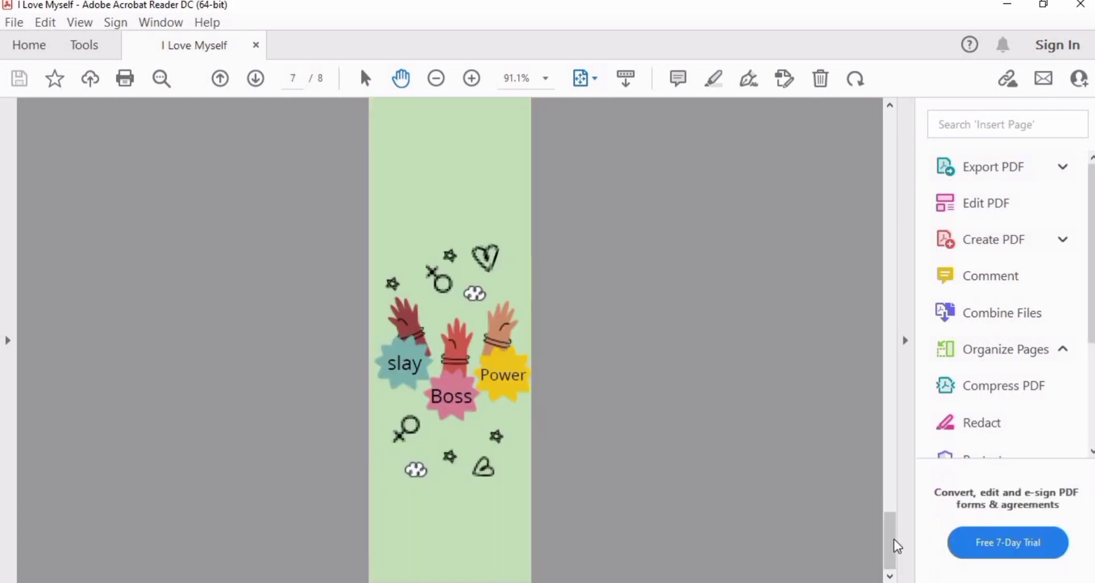
{"action": "left_click_drag", "start_coordinate": [894, 512], "coordinate": [888, 370]}
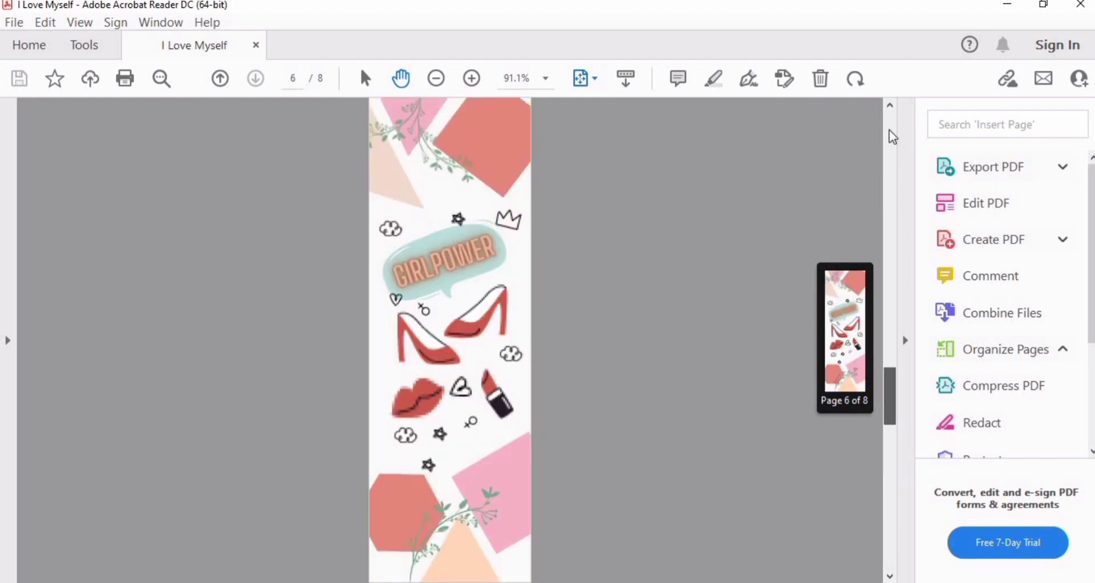
{"action": "left_click_drag", "start_coordinate": [892, 137], "coordinate": [893, 137]}
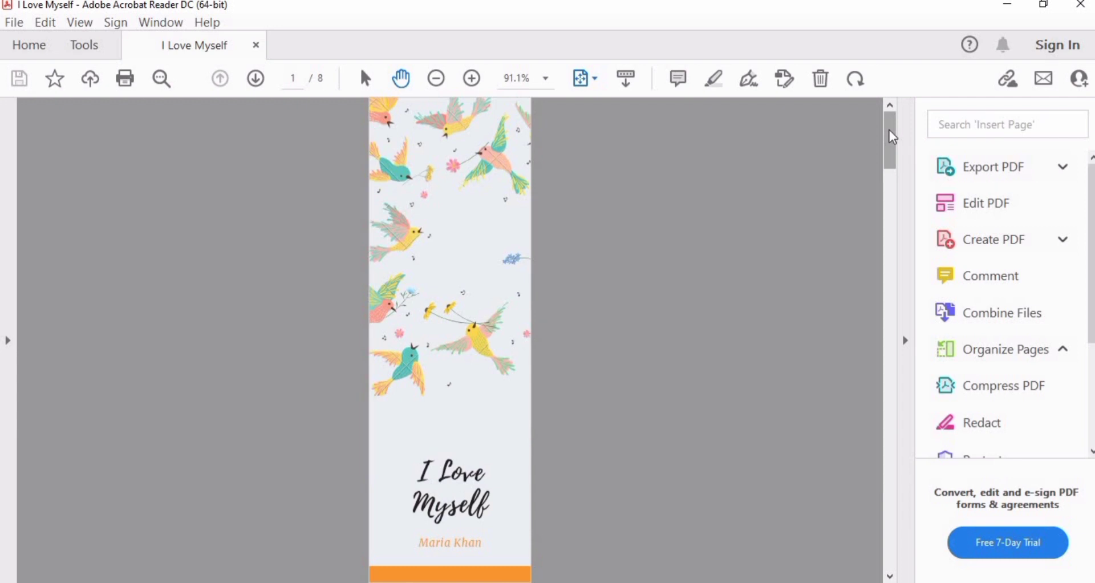